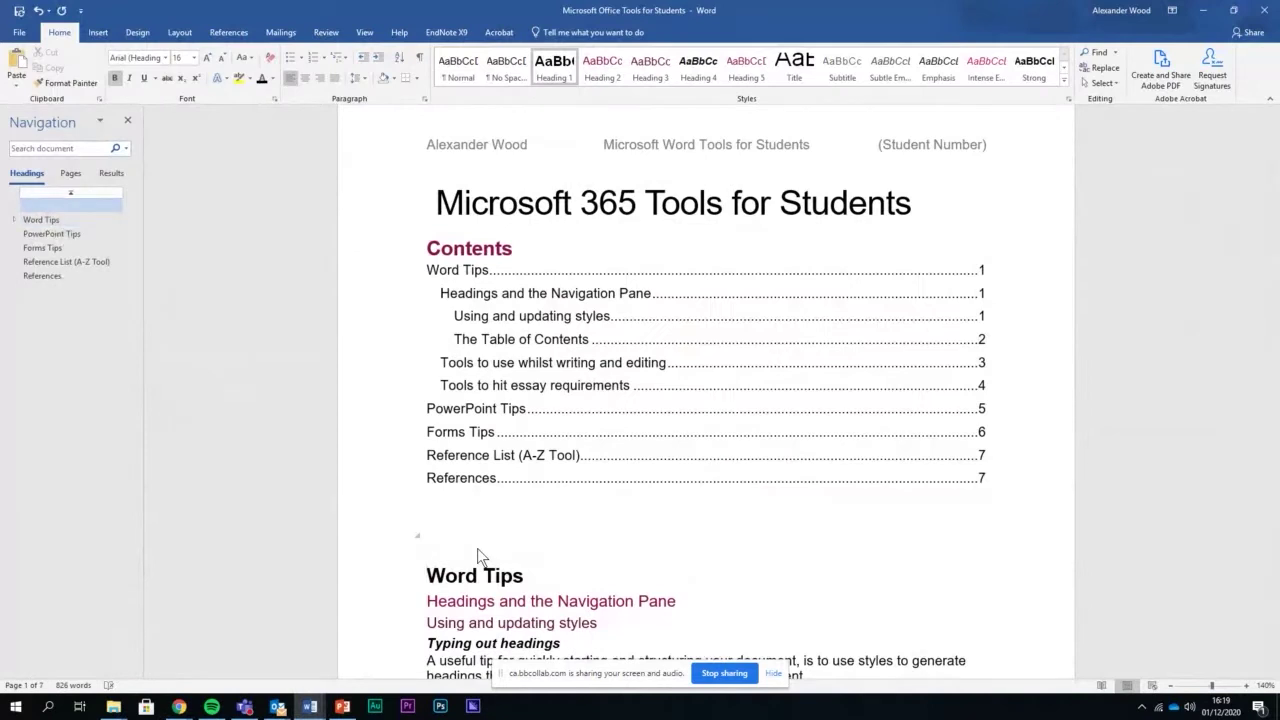
# Delete the empty line above Word Tips, keeping the blank line after the contents
pyautogui.press('BackSpace')
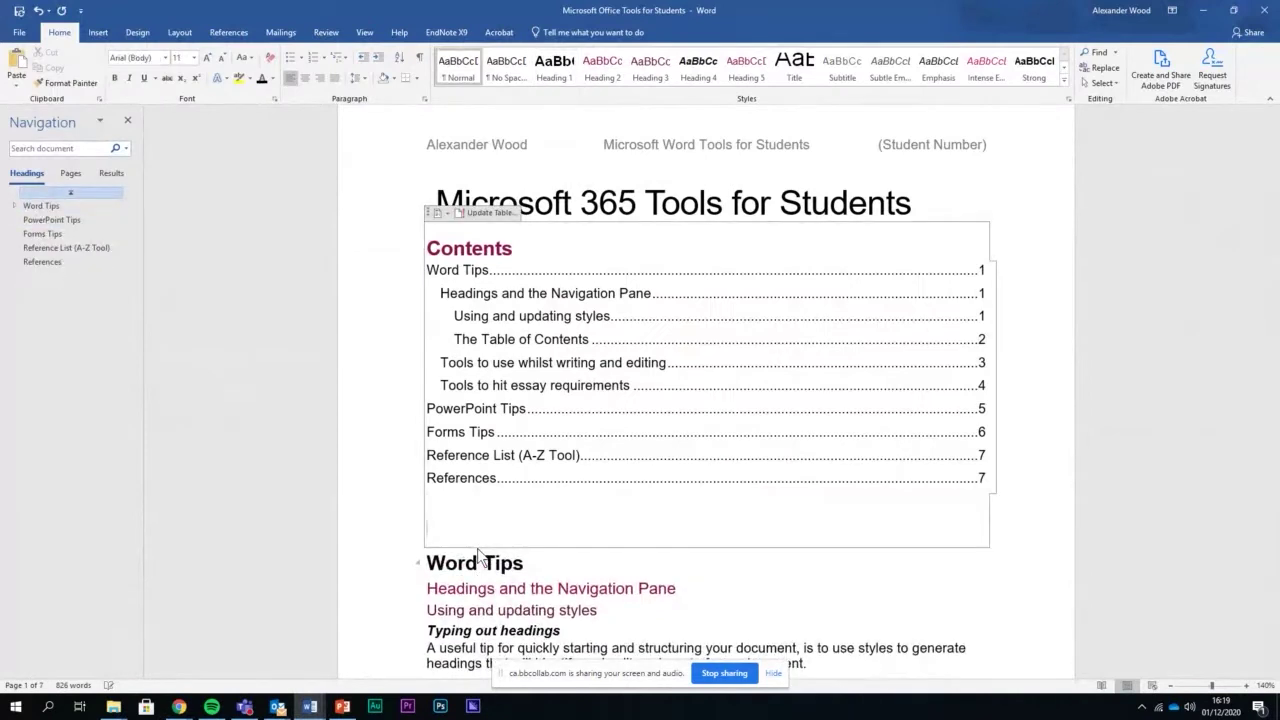
pyautogui.press('BackSpace')
pyautogui.hotkey('ctrl', 'z')
pyautogui.scroll(-3, 513, 527)
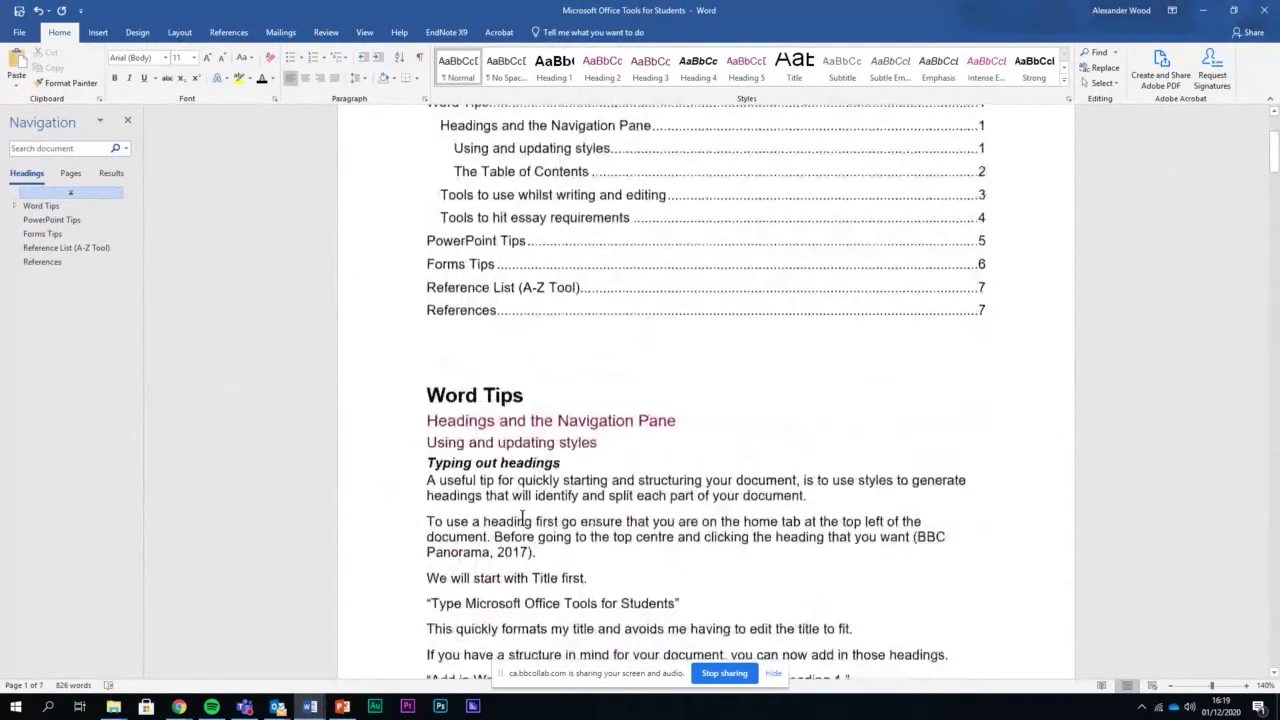
pyautogui.scroll(3, 537, 271)
pyautogui.scroll(-2, 585, 398)
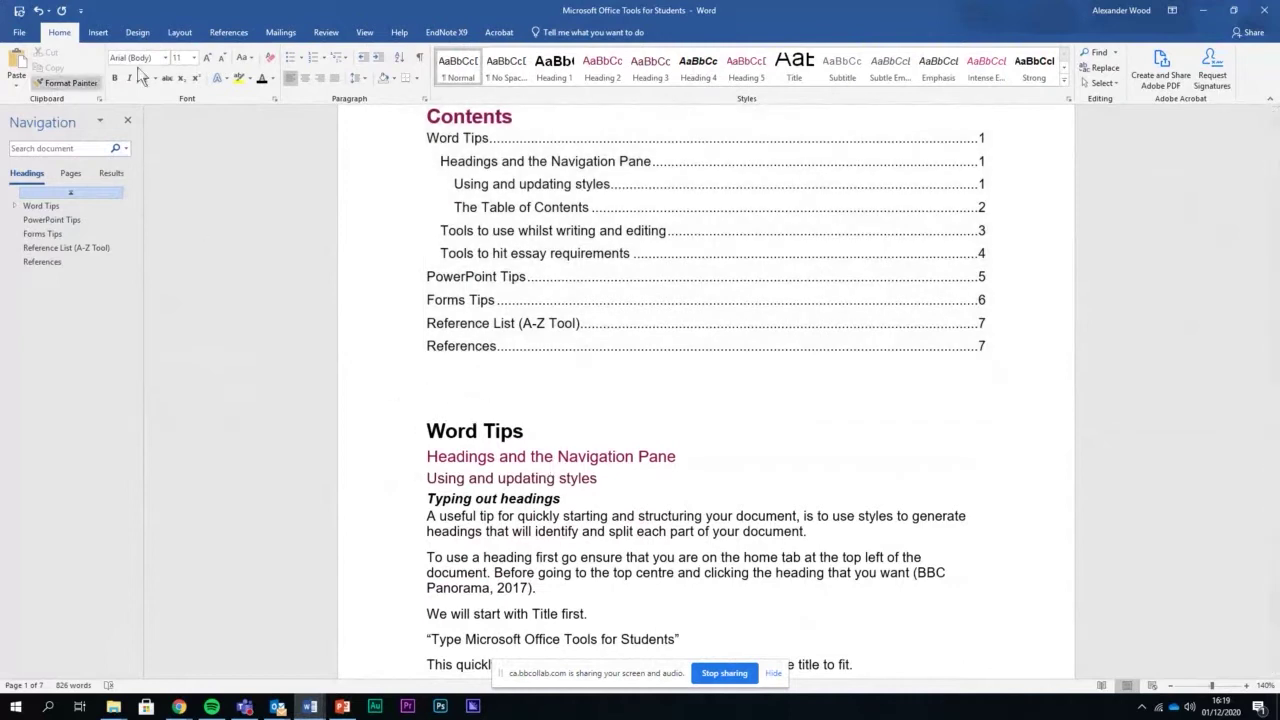
# Insert a page break after the table of contents so Word Tips starts a new page
pyautogui.click(100, 33)
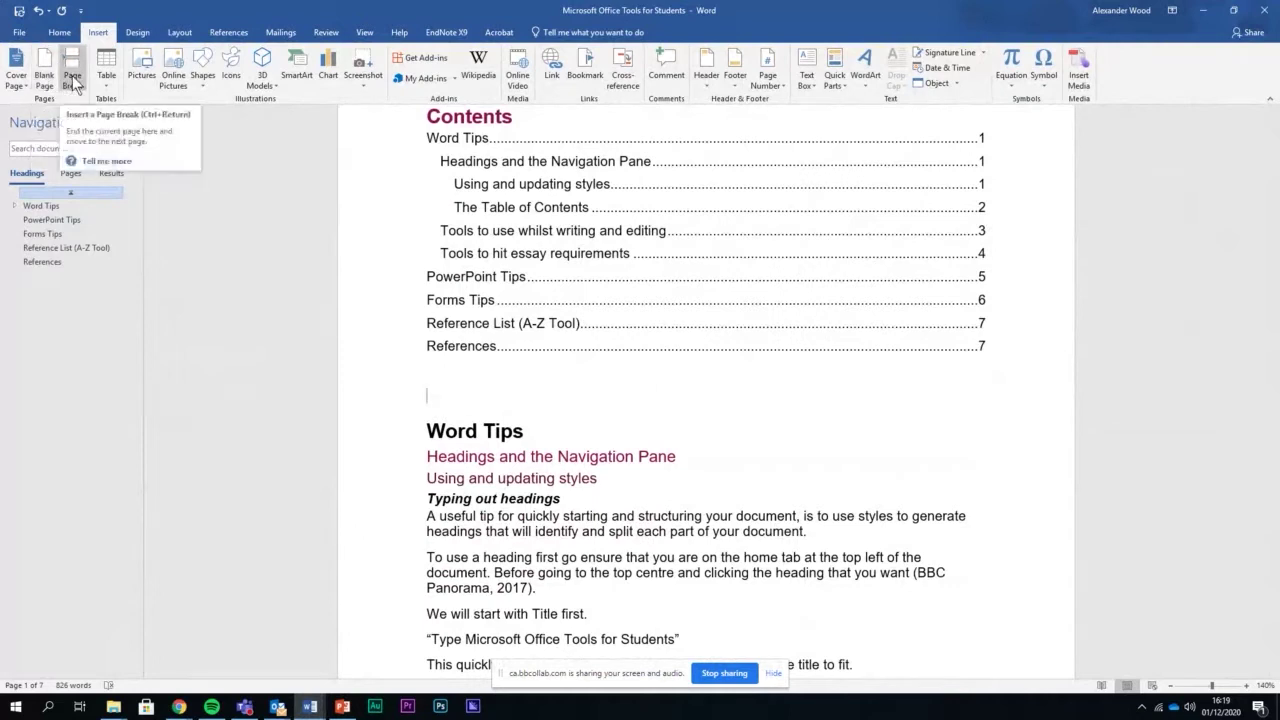
pyautogui.click(72, 75)
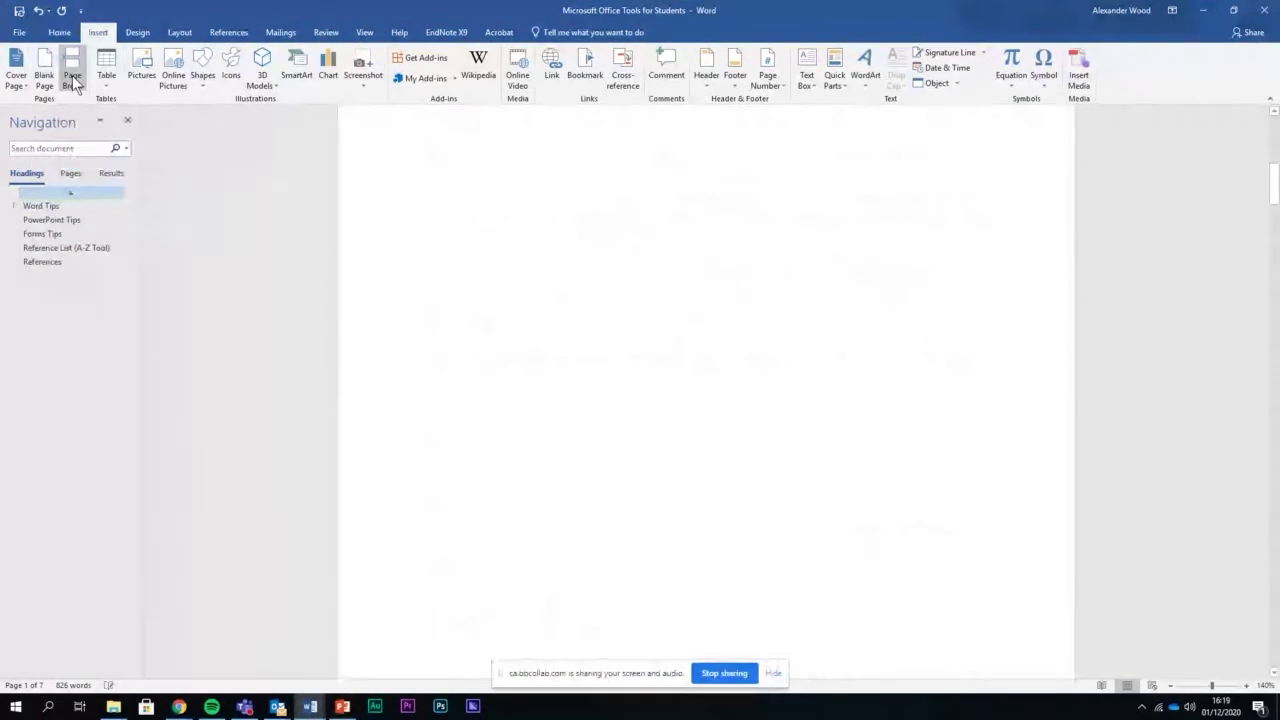
pyautogui.scroll(2, 755, 408)
pyautogui.scroll(-5, 734, 397)
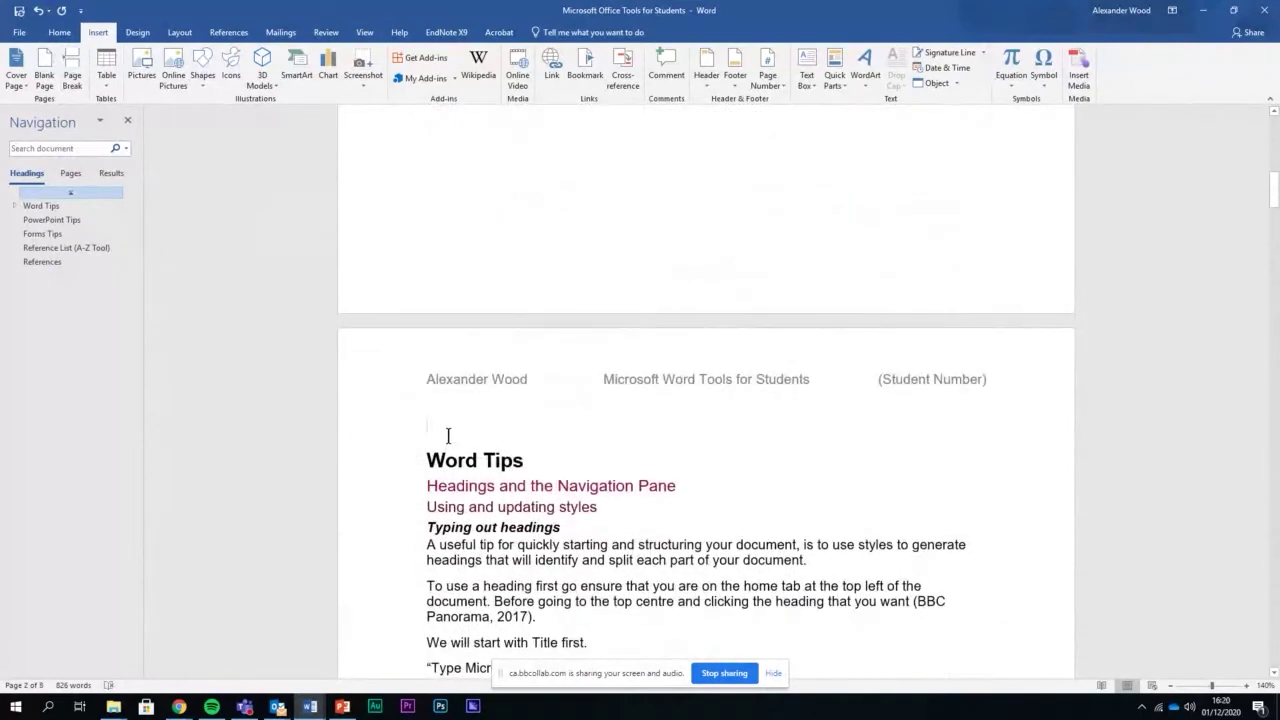
pyautogui.scroll(3, 448, 435)
pyautogui.scroll(3, 590, 380)
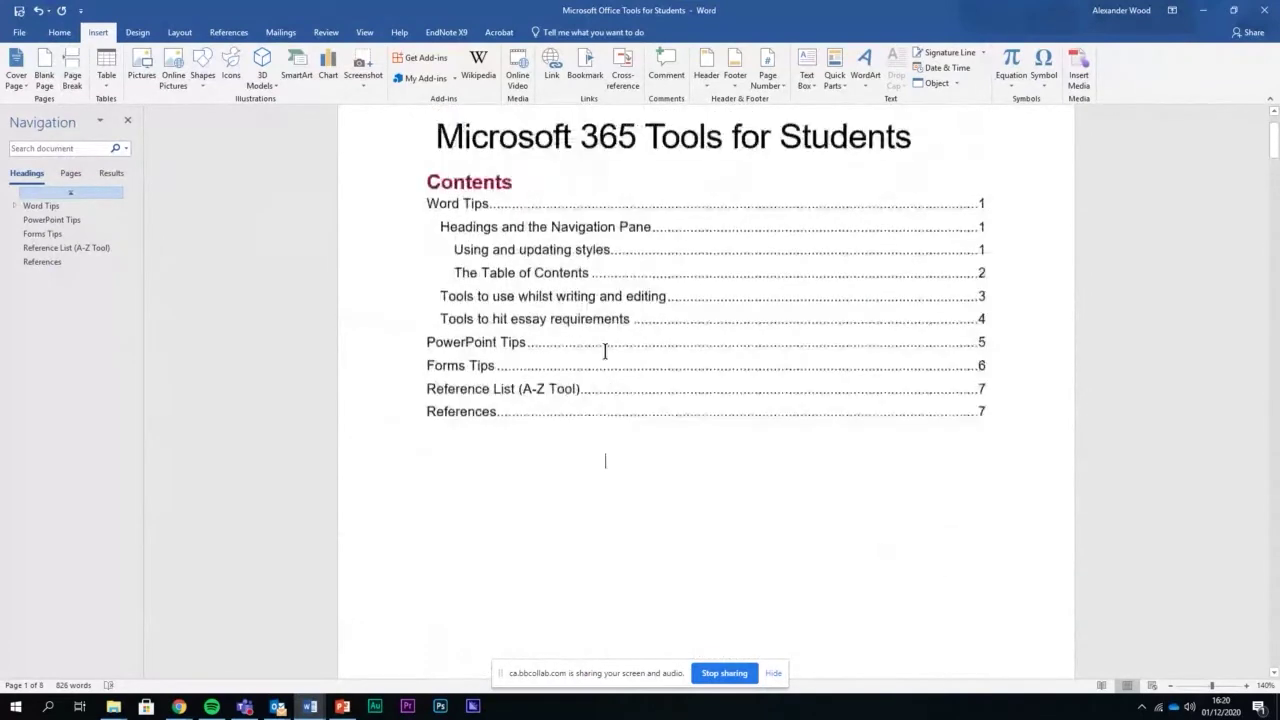
pyautogui.scroll(-5, 604, 351)
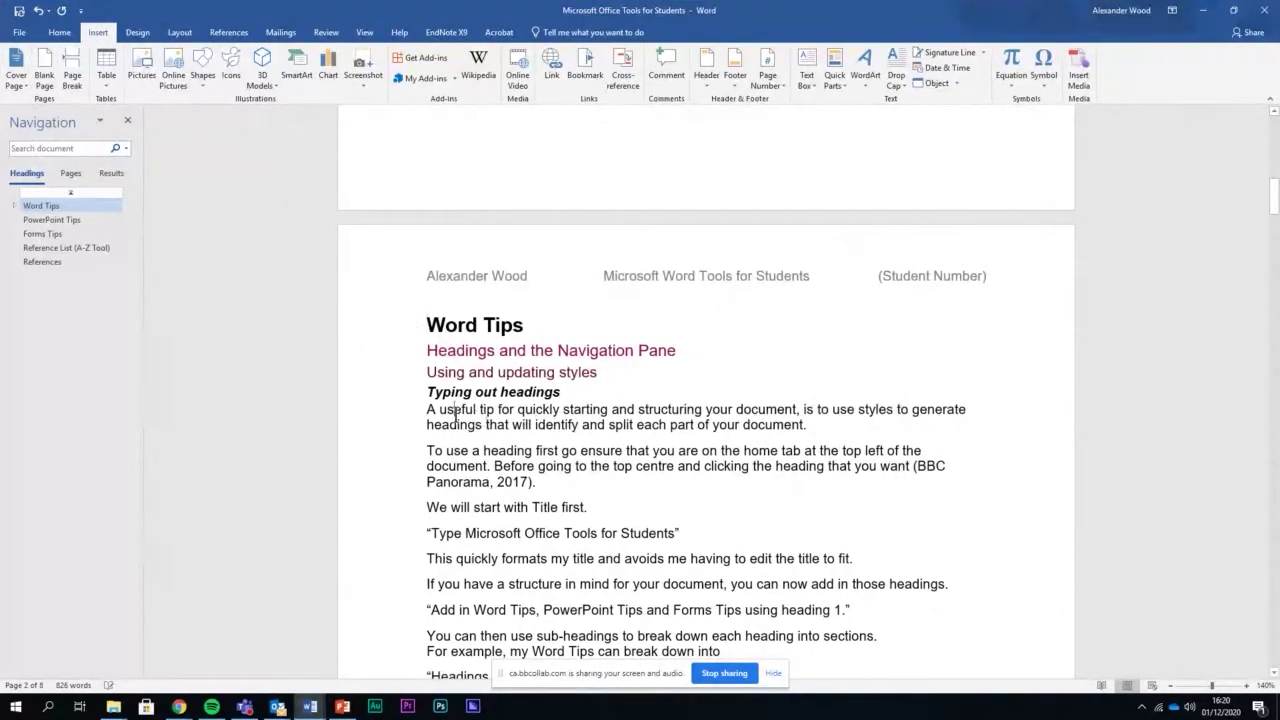
pyautogui.scroll(3, 672, 430)
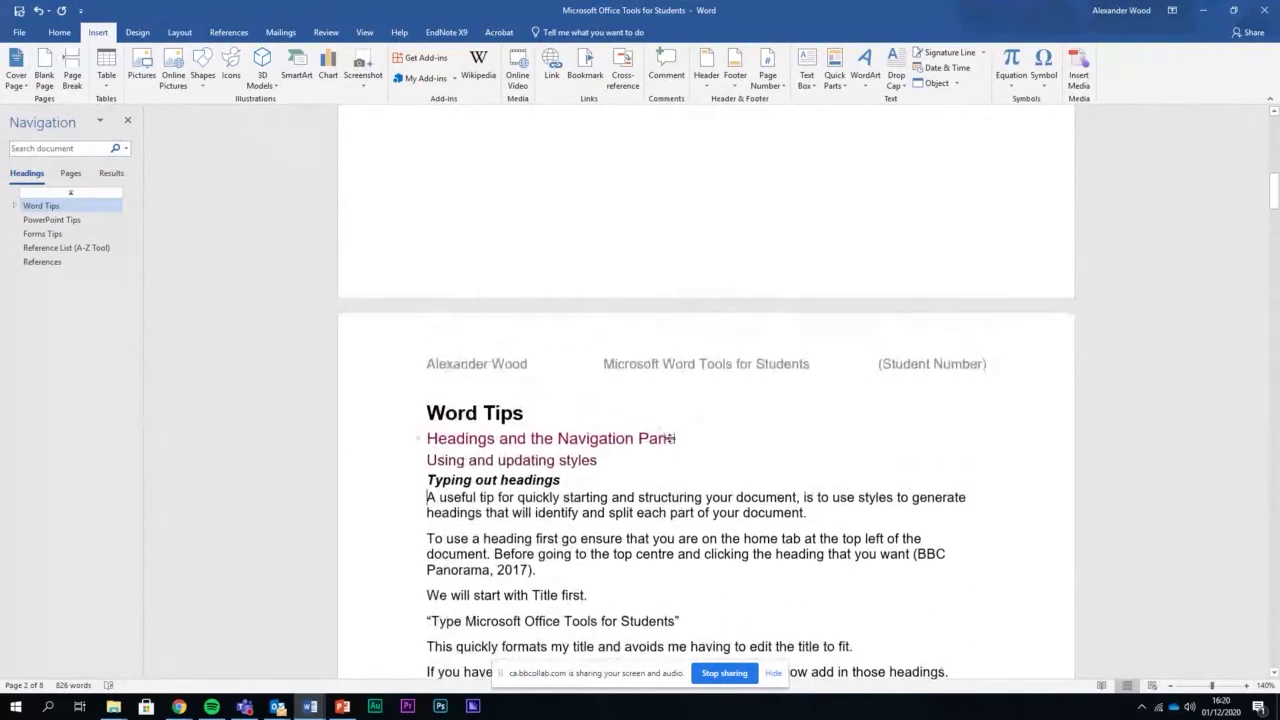
pyautogui.scroll(5, 672, 443)
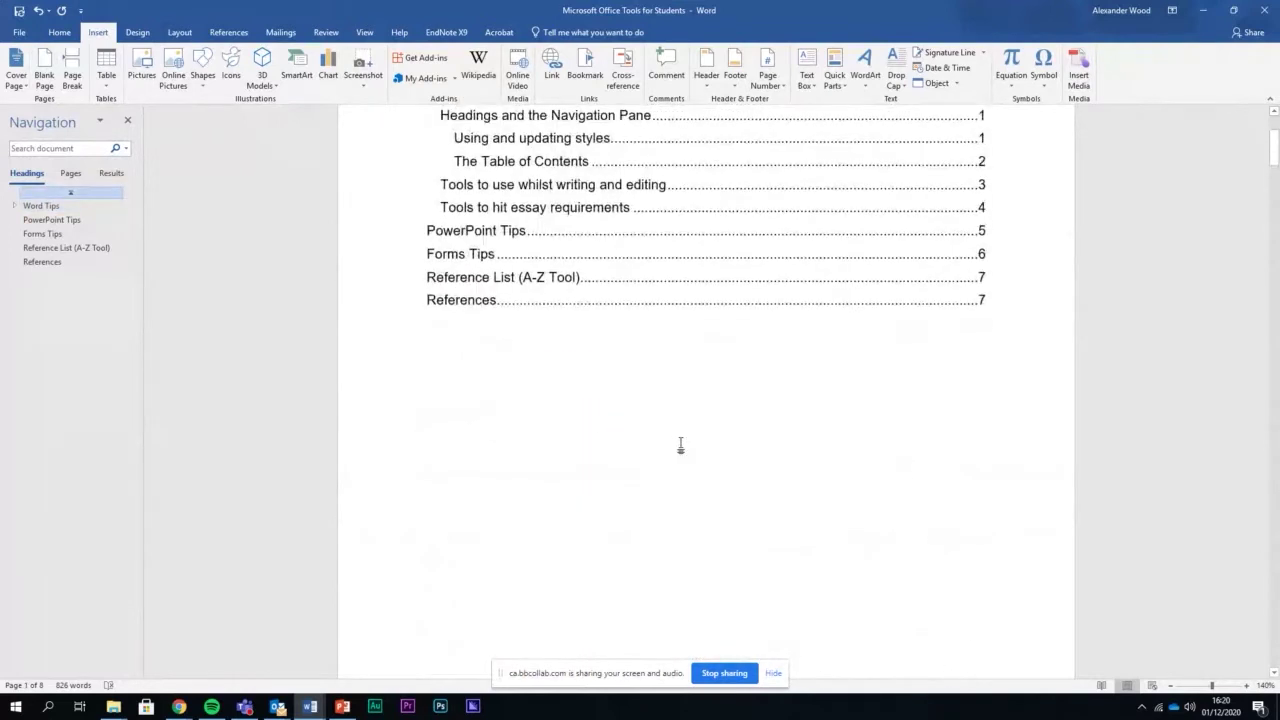
pyautogui.scroll(-6, 680, 445)
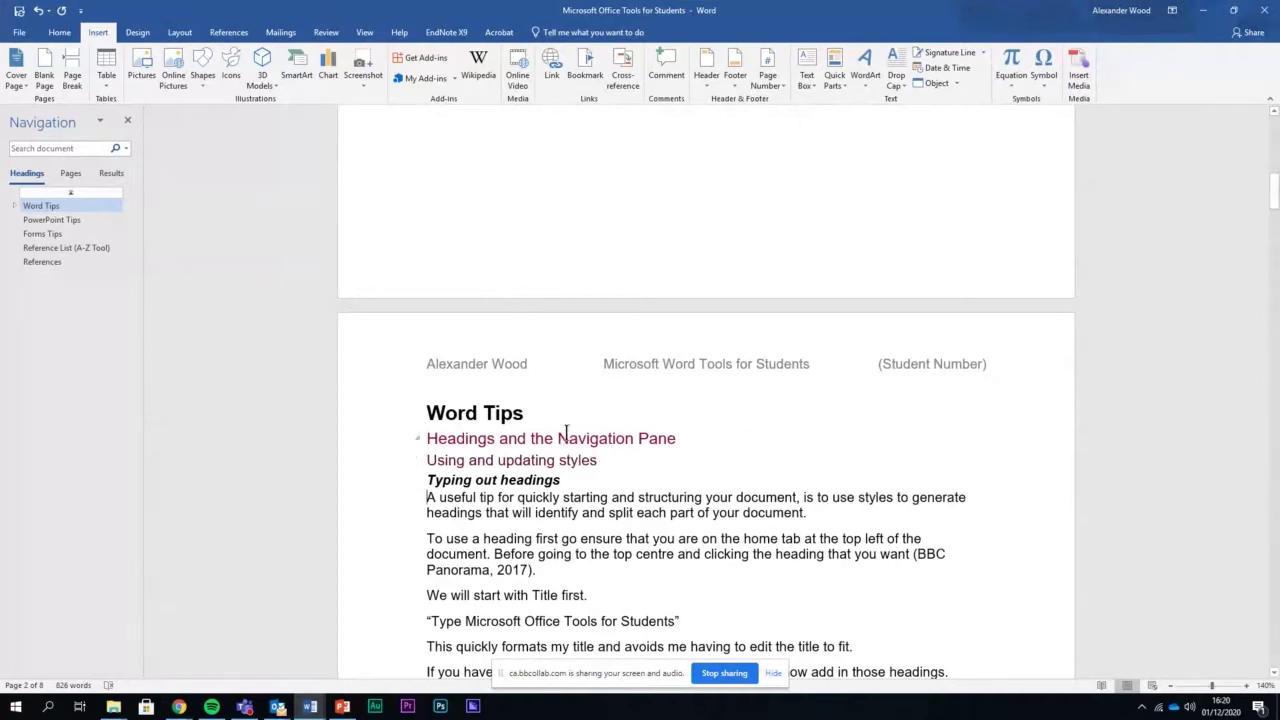
pyautogui.click(58, 32)
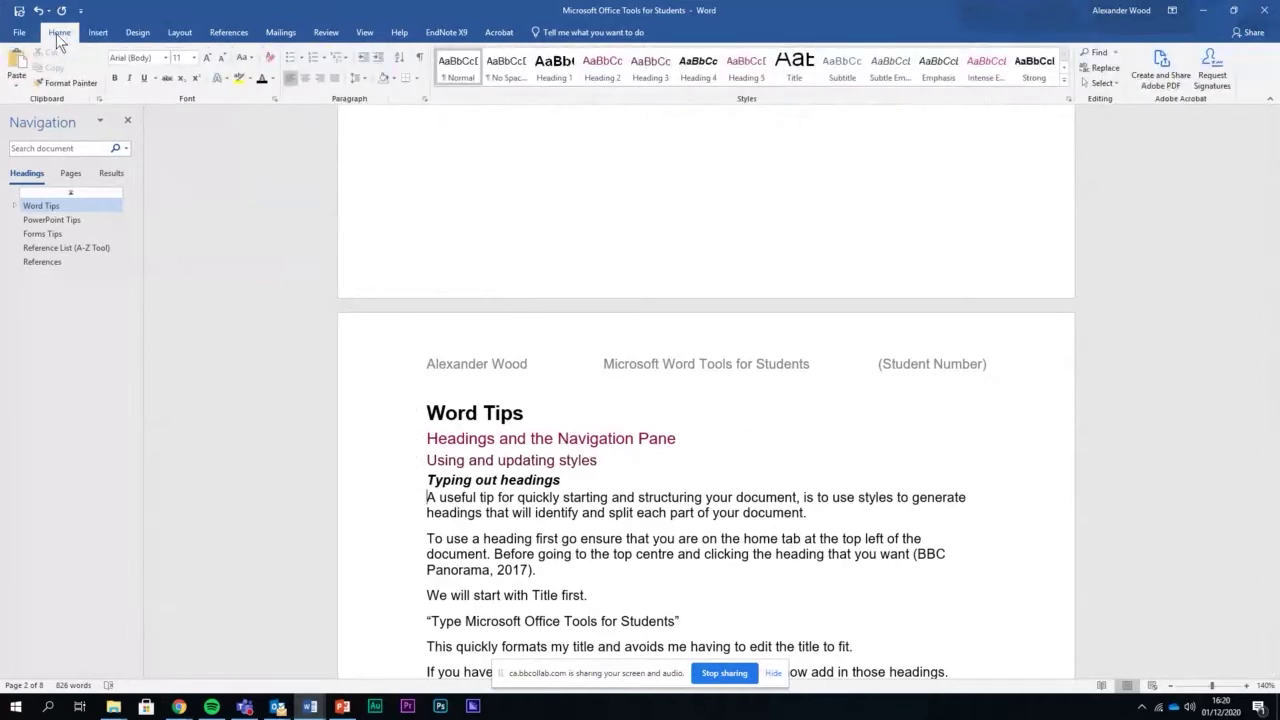
pyautogui.scroll(-3, 470, 400)
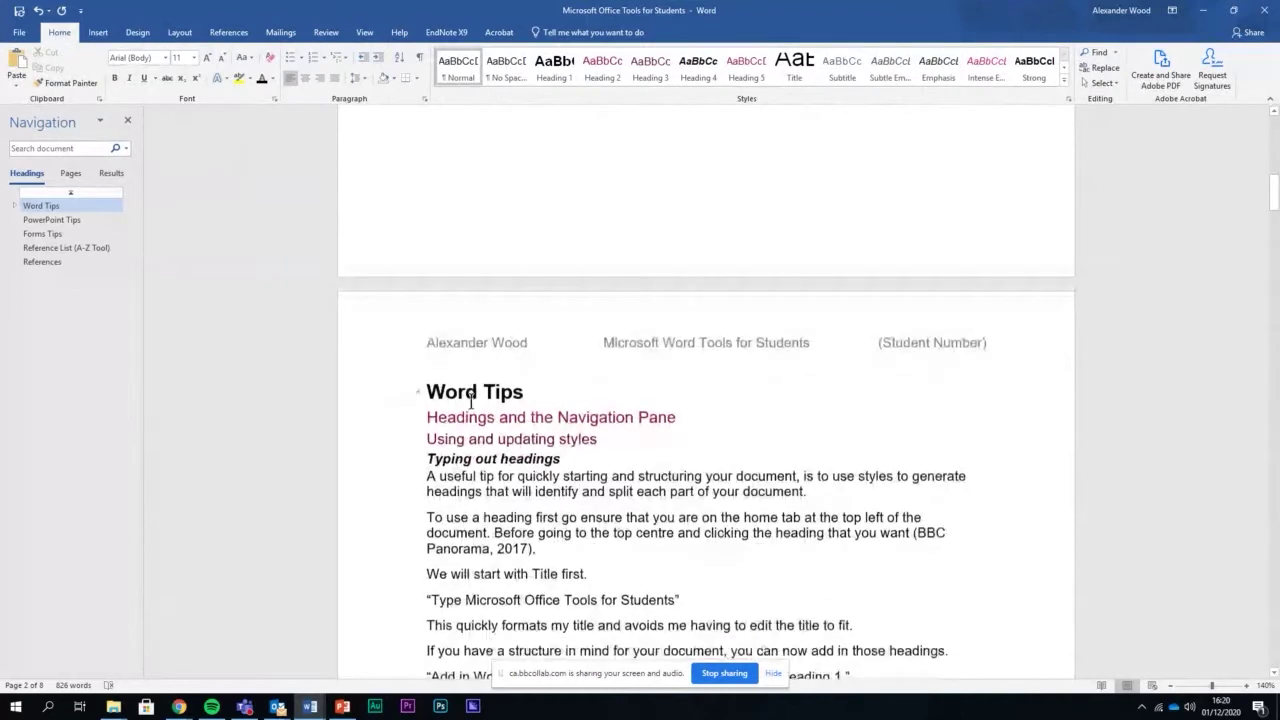
pyautogui.scroll(-2, 476, 400)
pyautogui.scroll(1, 500, 440)
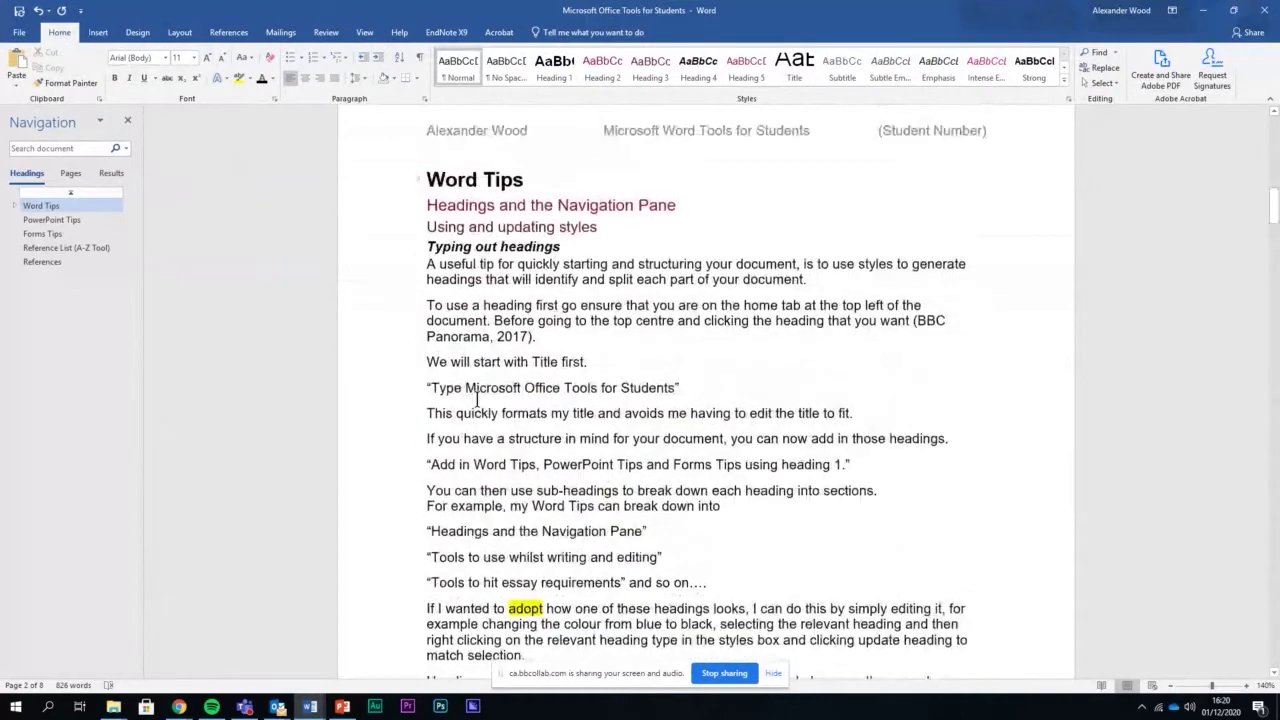
pyautogui.click(1102, 83)
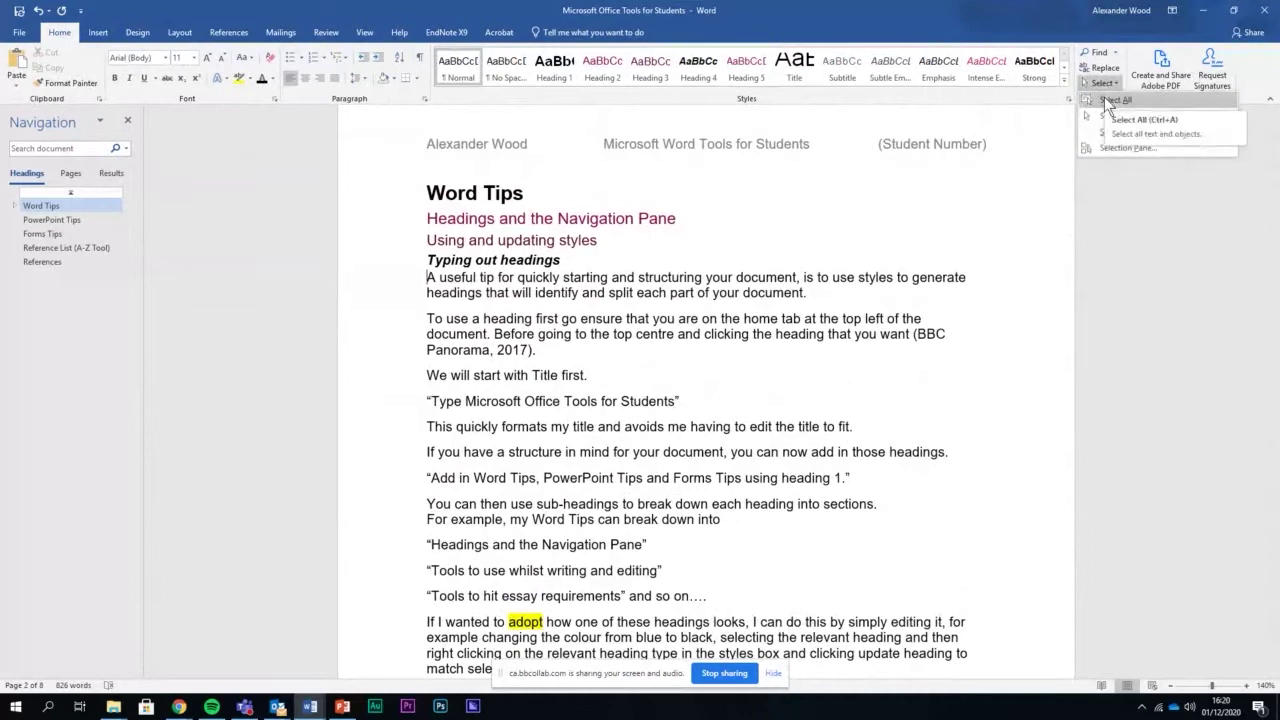
pyautogui.click(1104, 97)
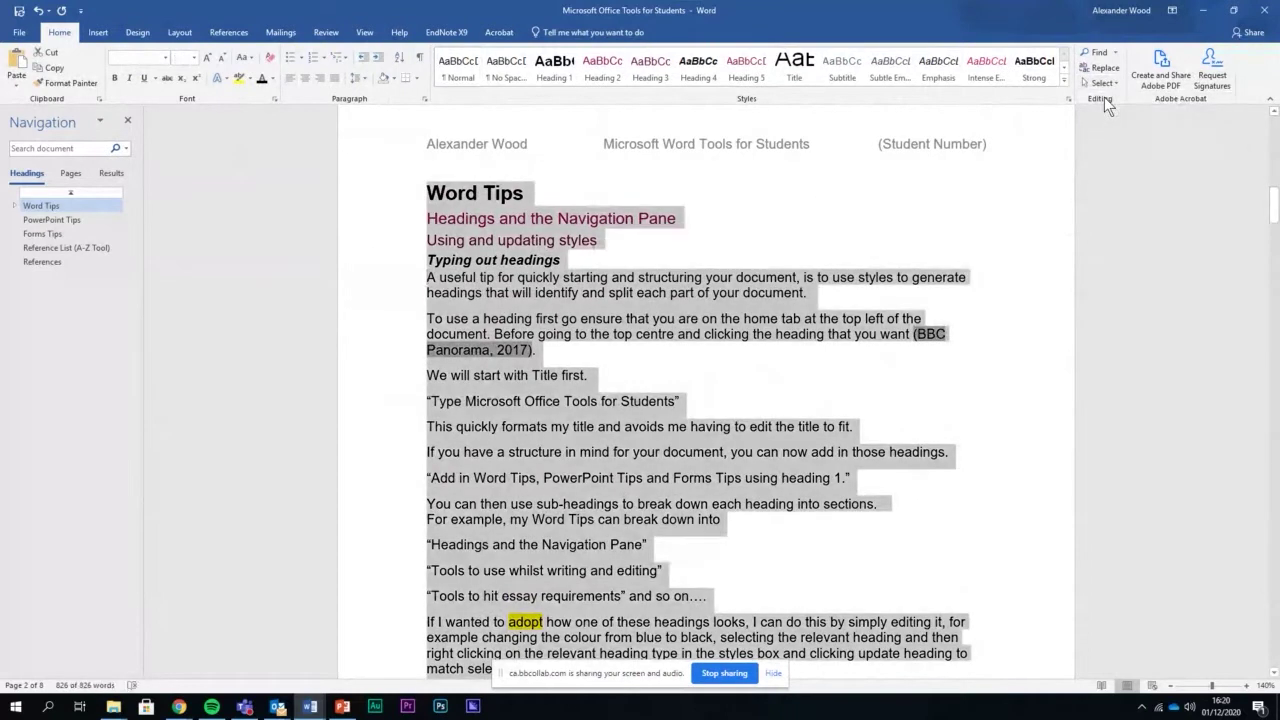
pyautogui.click(1102, 83)
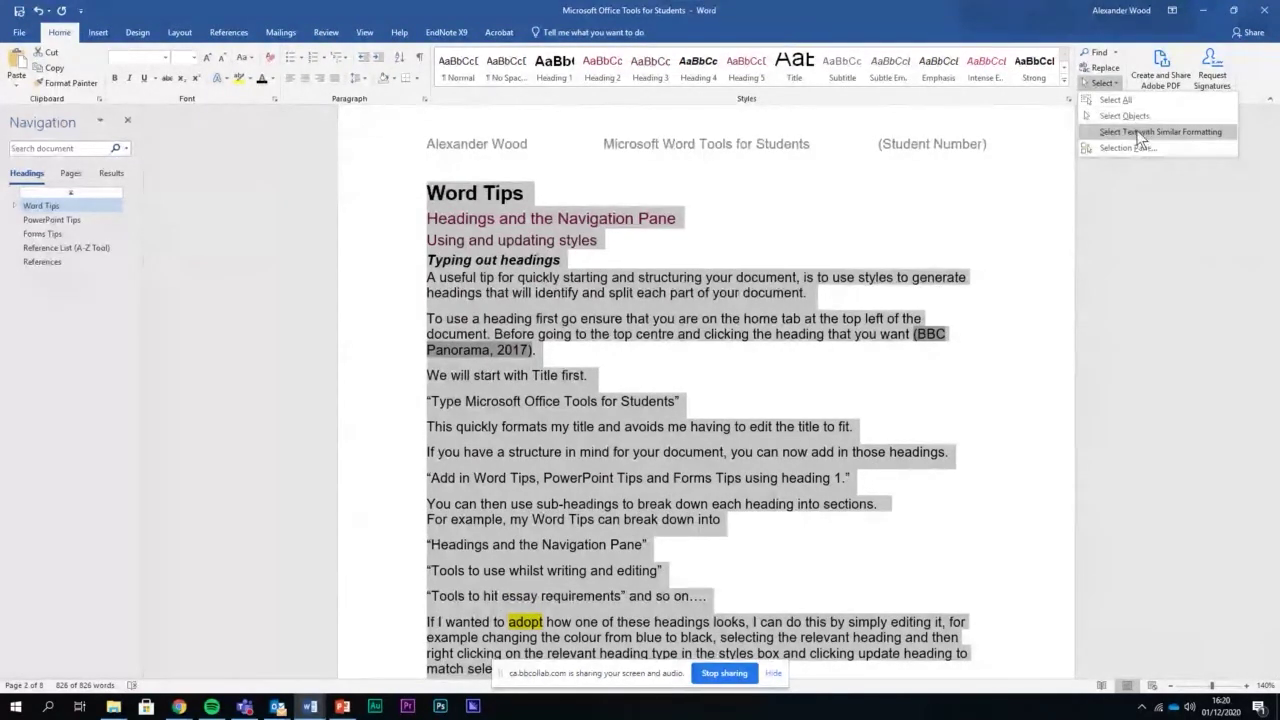
pyautogui.click(1067, 159)
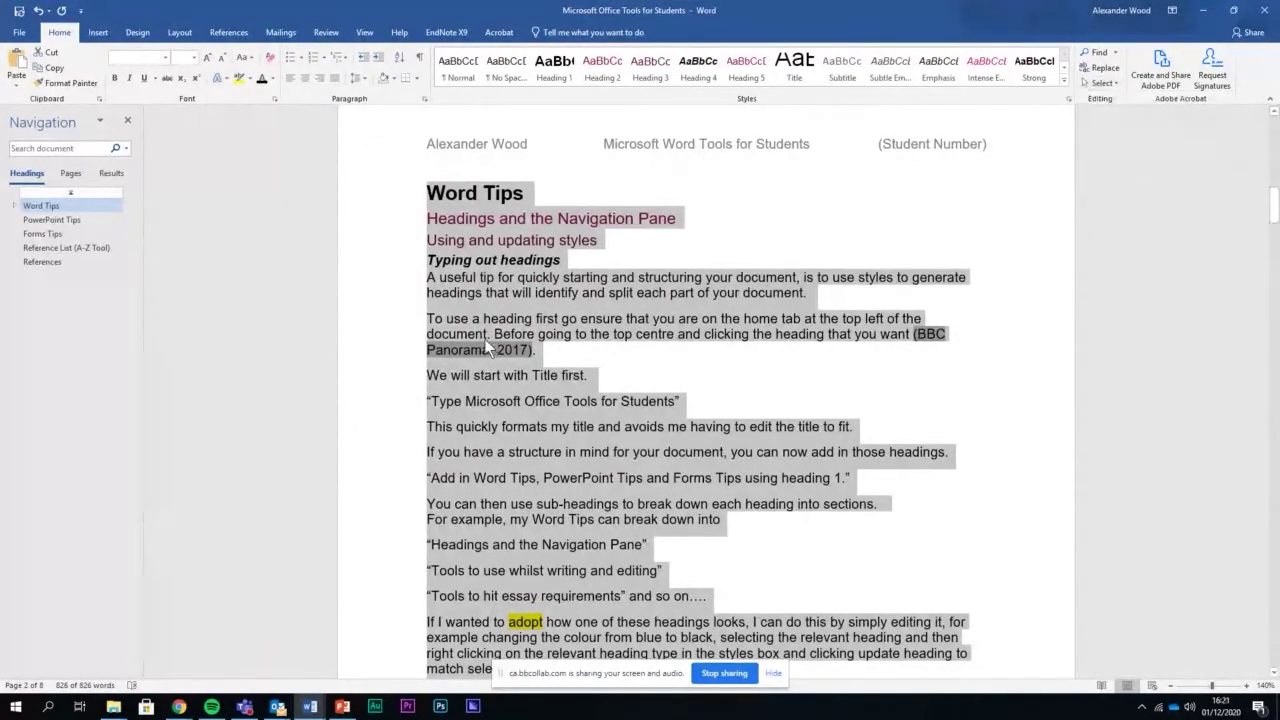
pyautogui.click(449, 292)
pyautogui.moveTo(414, 283); pyautogui.dragTo(414, 260)
pyautogui.click(424, 285)
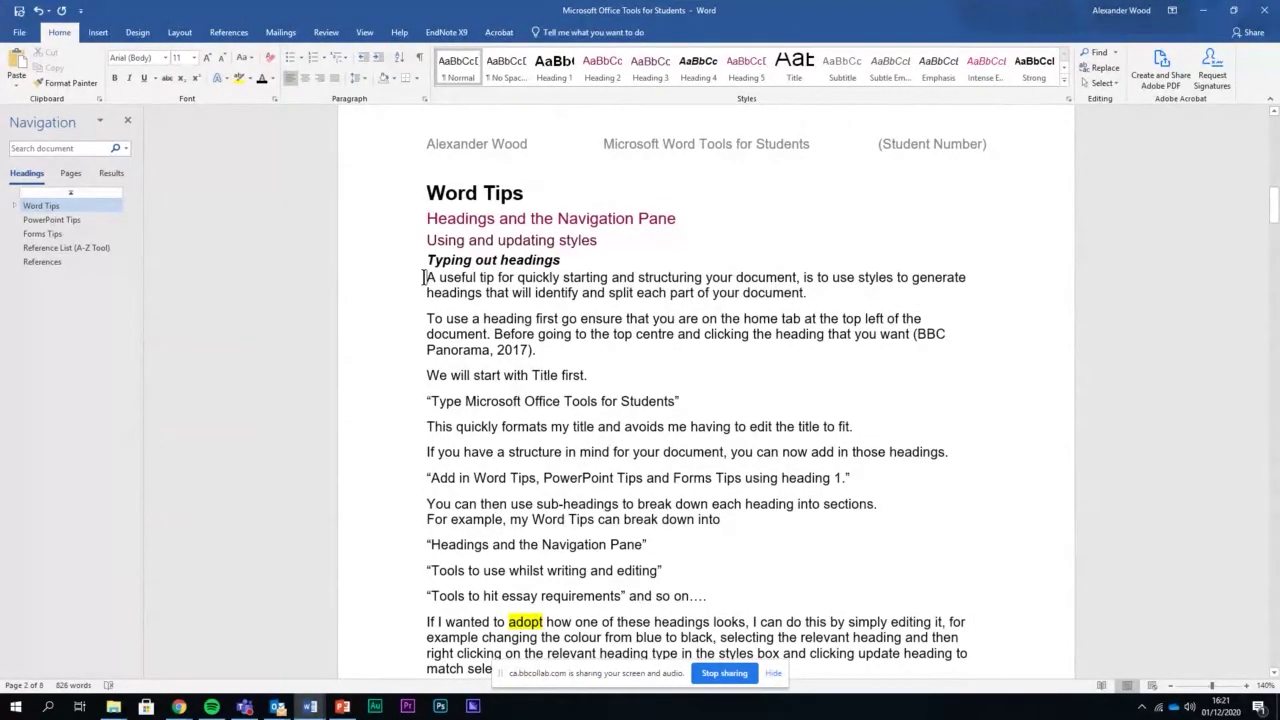
pyautogui.click(641, 260)
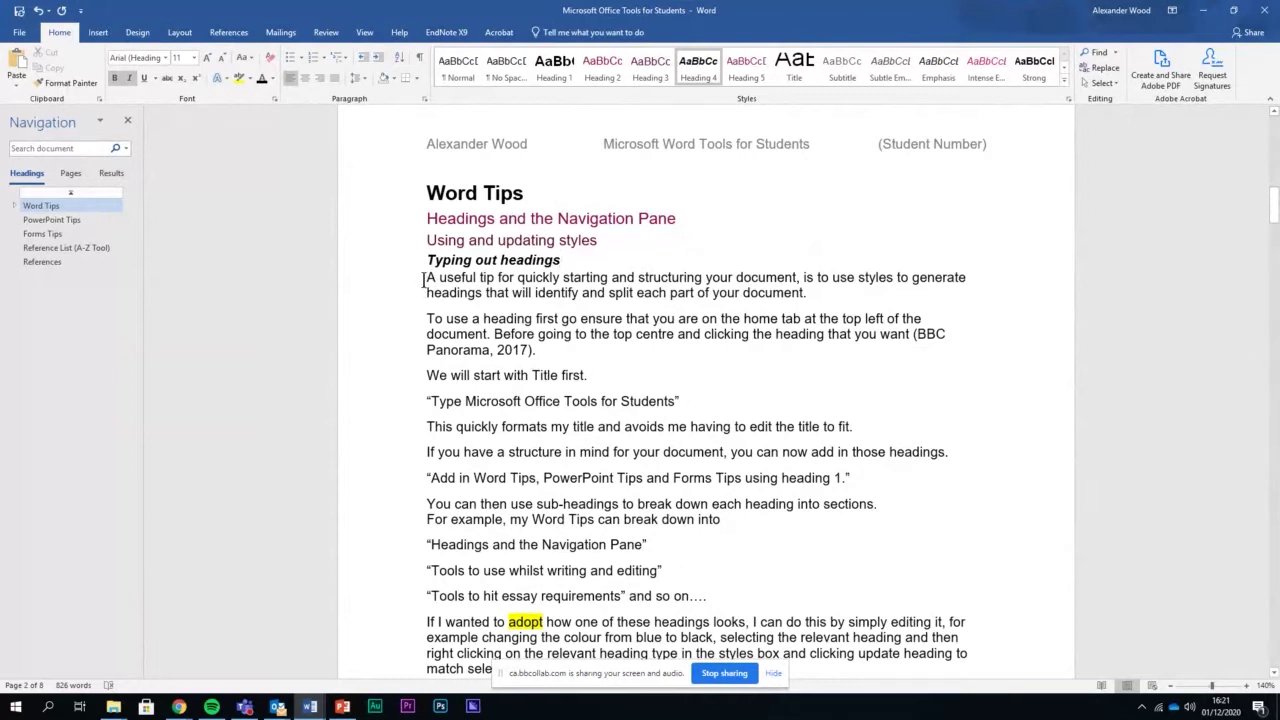
# Select all text formatted like the first two body paragraphs, then add the indented quote
pyautogui.click(424, 279)
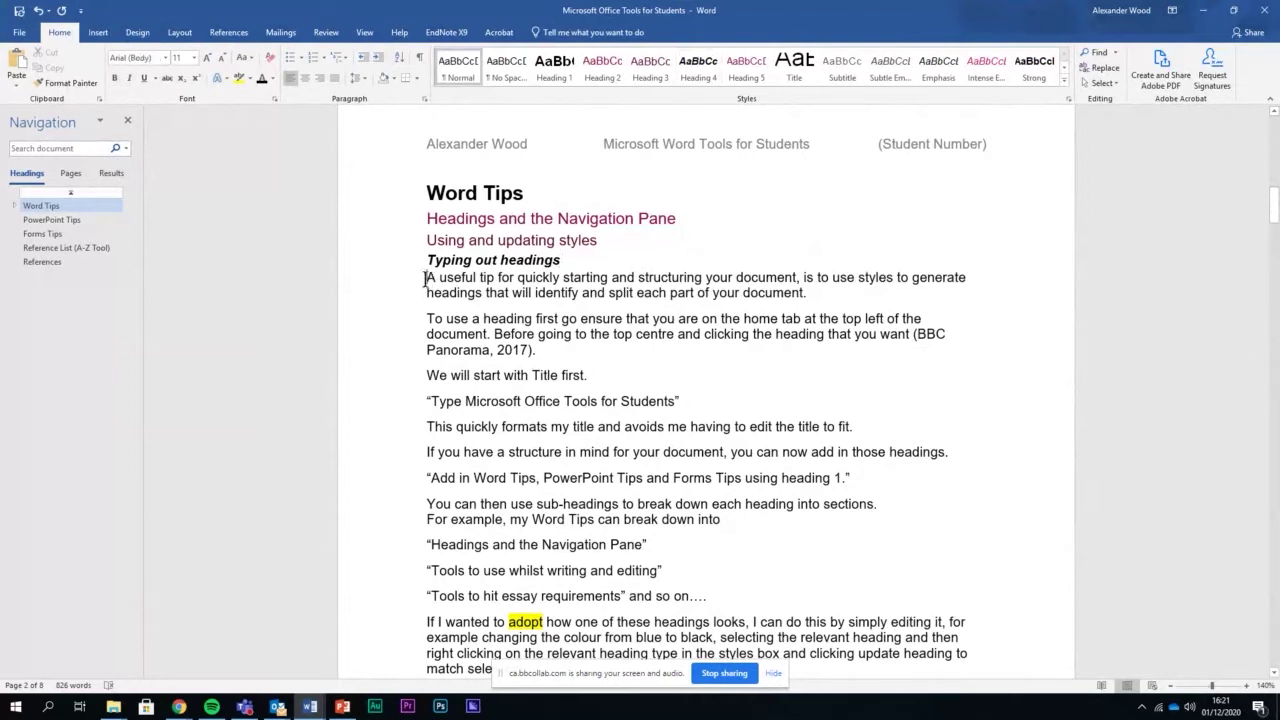
pyautogui.moveTo(427, 279); pyautogui.dragTo(614, 350)
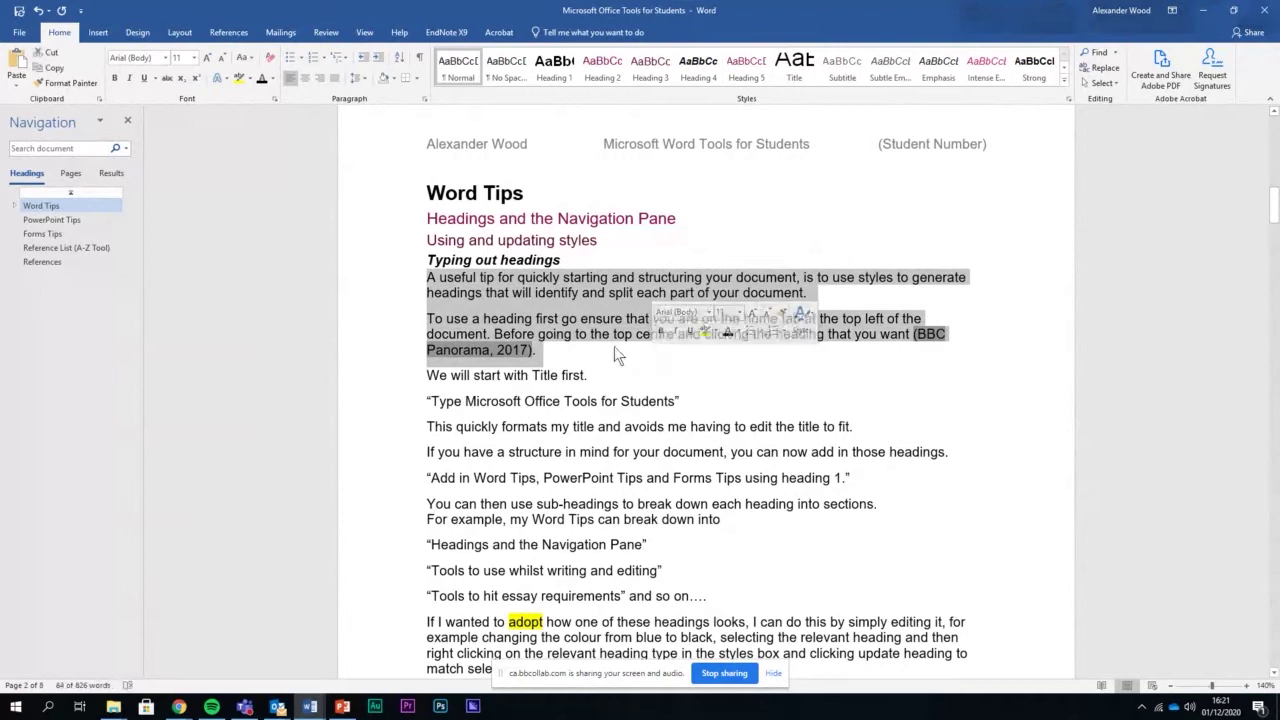
pyautogui.click(1104, 85)
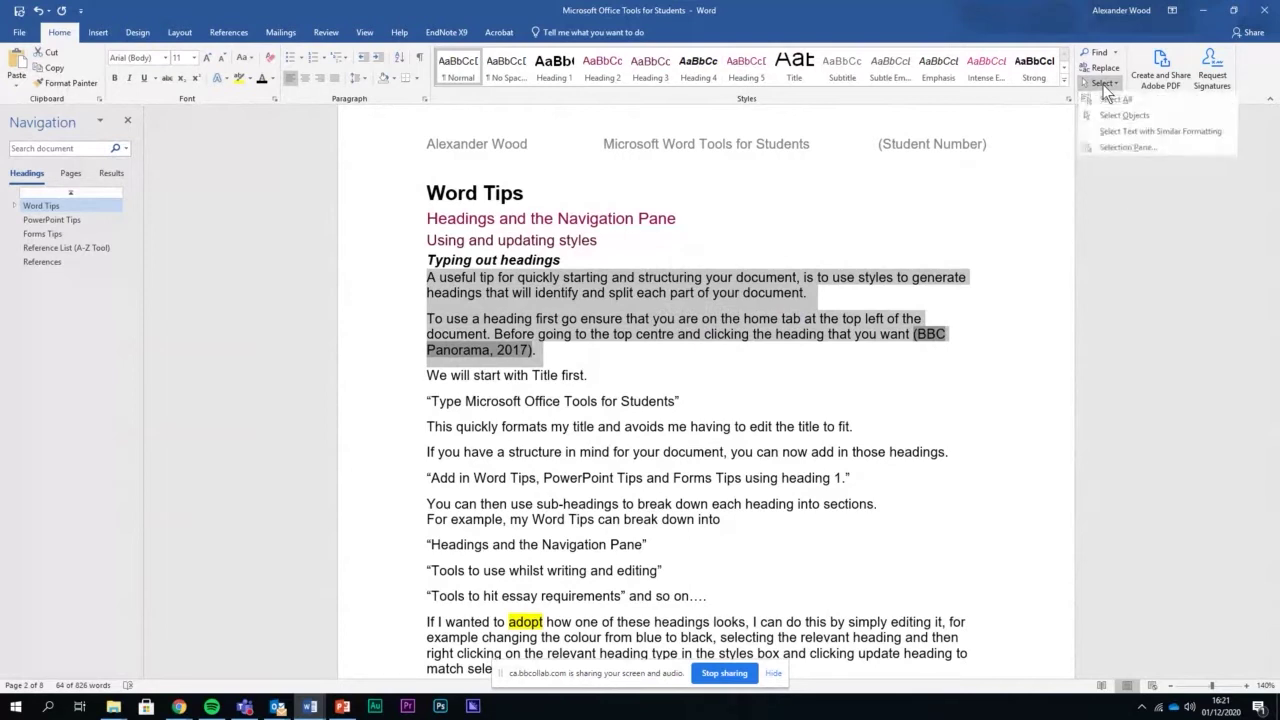
pyautogui.click(1128, 135)
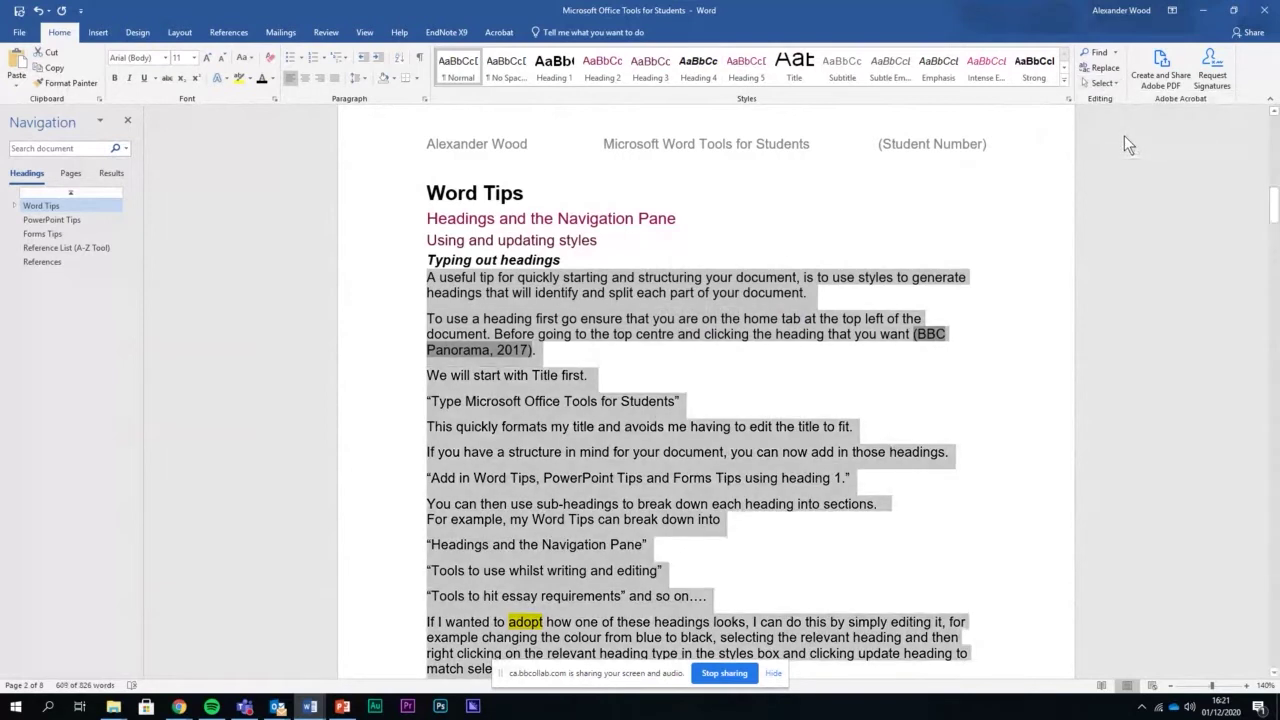
pyautogui.scroll(-5, 730, 405)
pyautogui.scroll(-3, 775, 382)
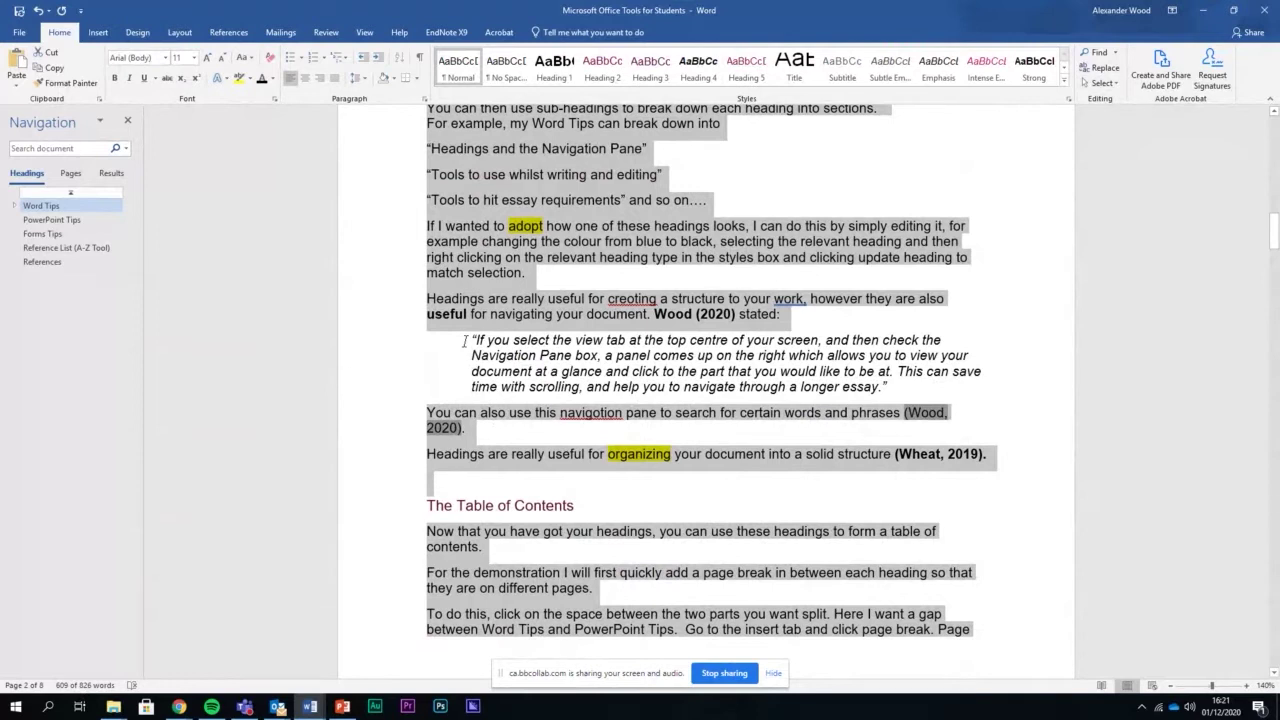
pyautogui.moveTo(464, 340); pyautogui.dragTo(938, 390)
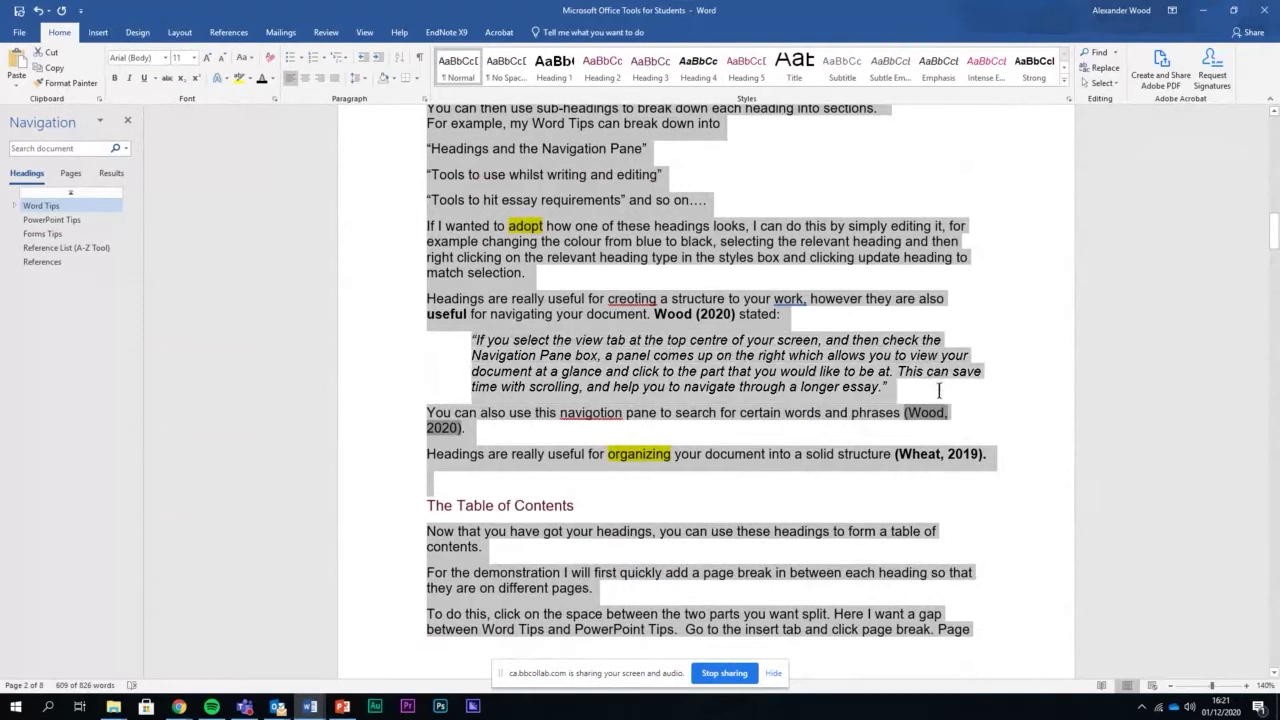
pyautogui.scroll(-5, 681, 400)
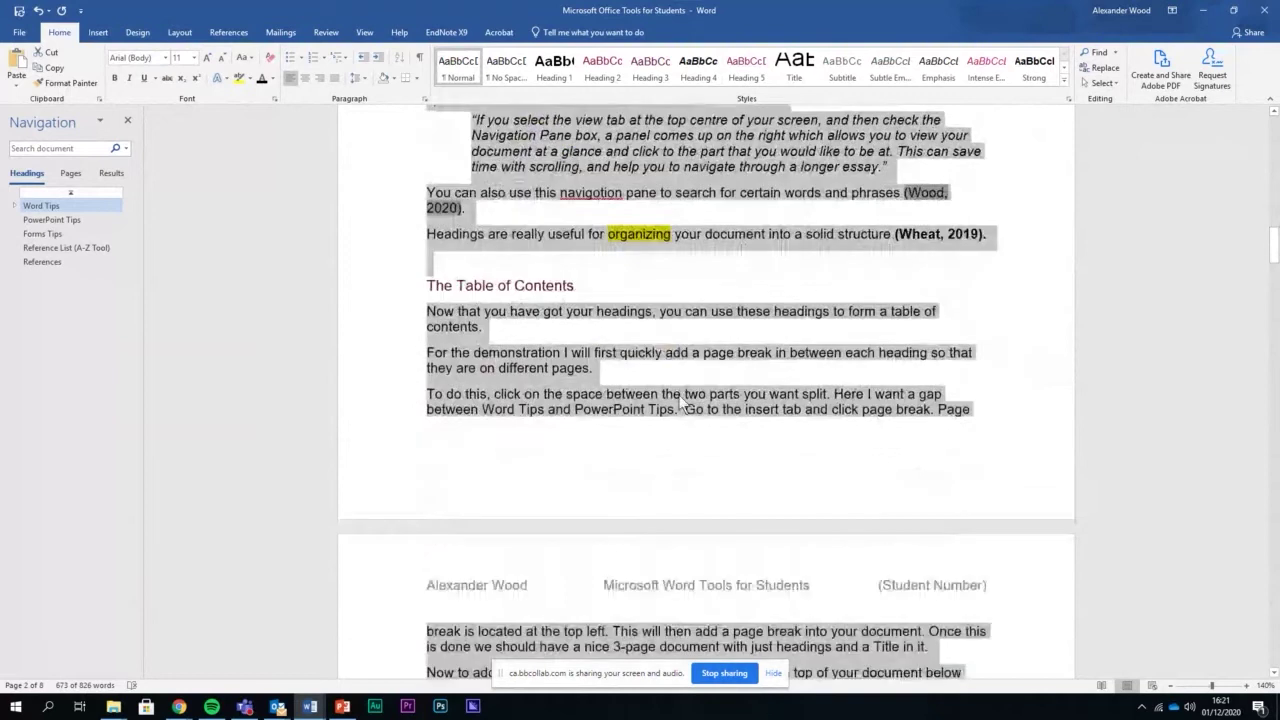
pyautogui.scroll(-20, 681, 401)
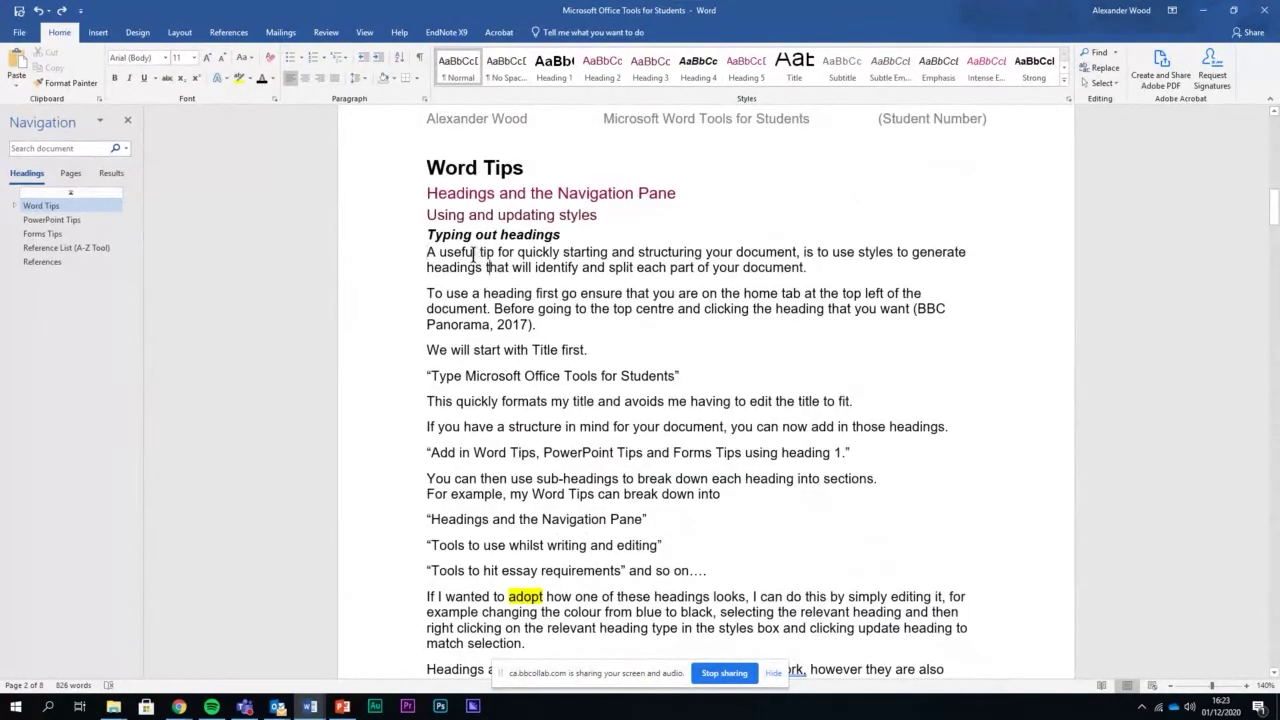
# Open the Navigation pane's search box with Find on the Home tab
pyautogui.click(430, 254)
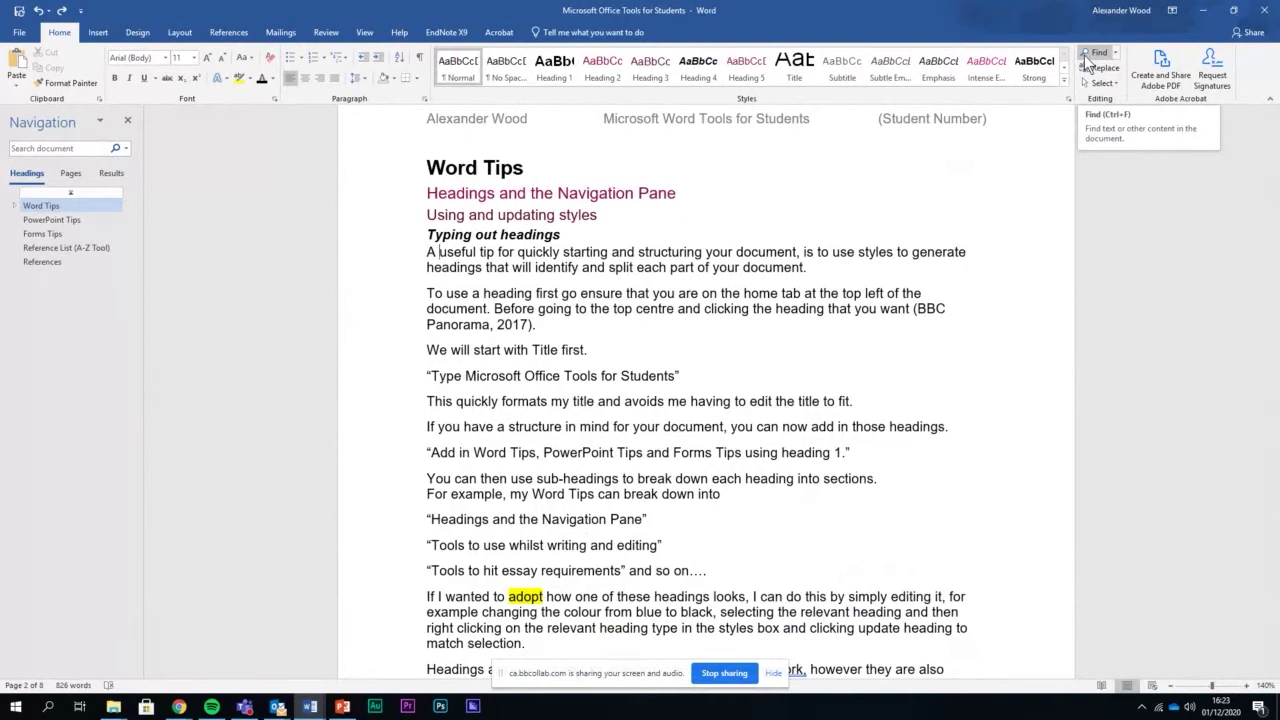
pyautogui.click(1084, 55)
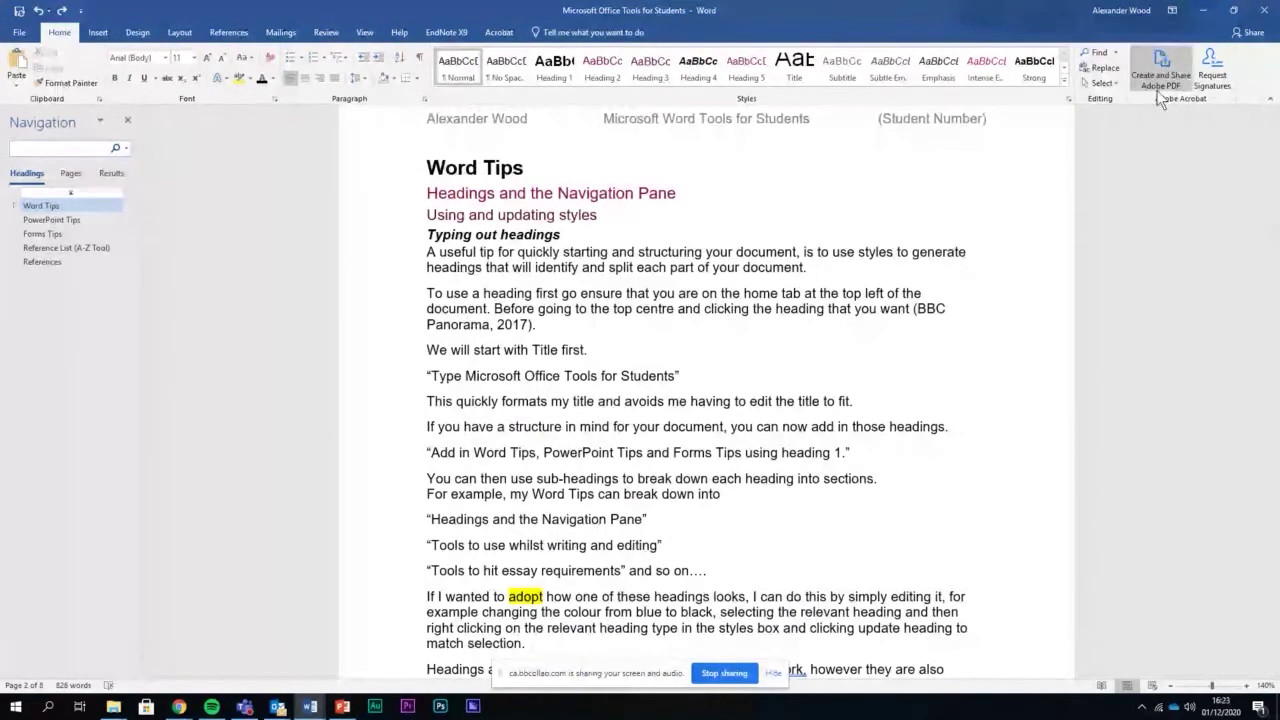
pyautogui.click(127, 121)
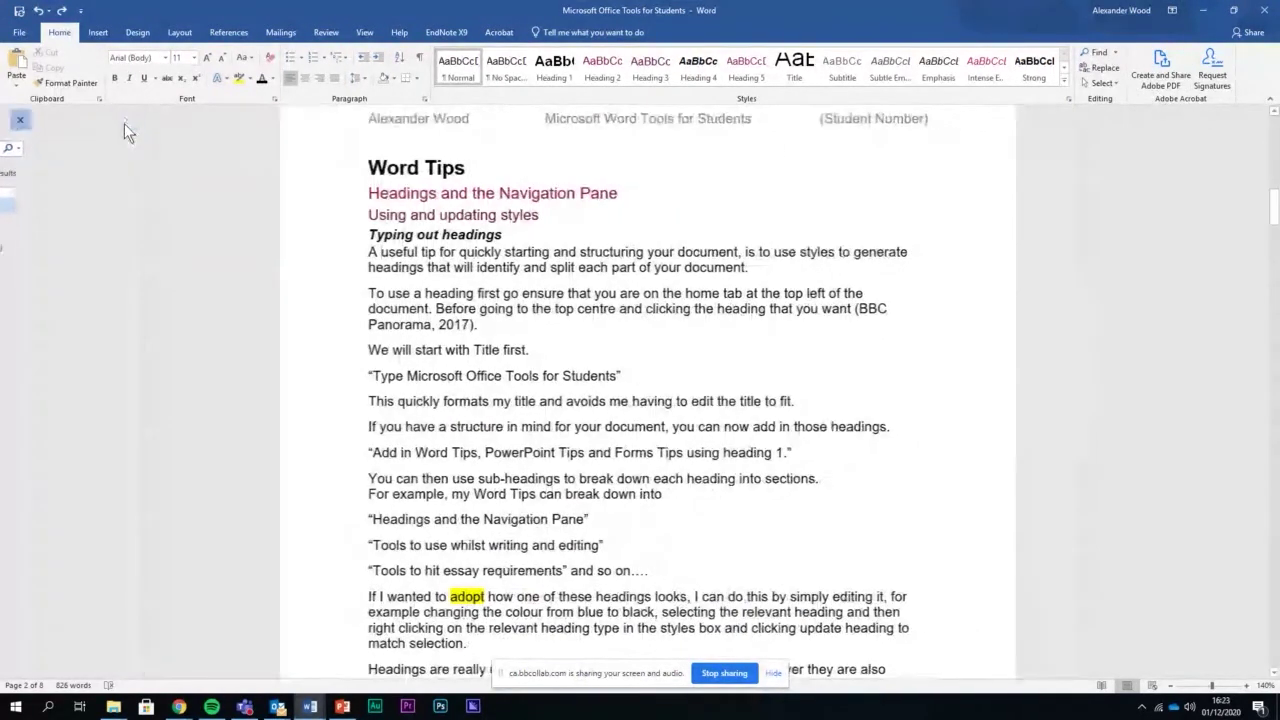
pyautogui.click(1099, 56)
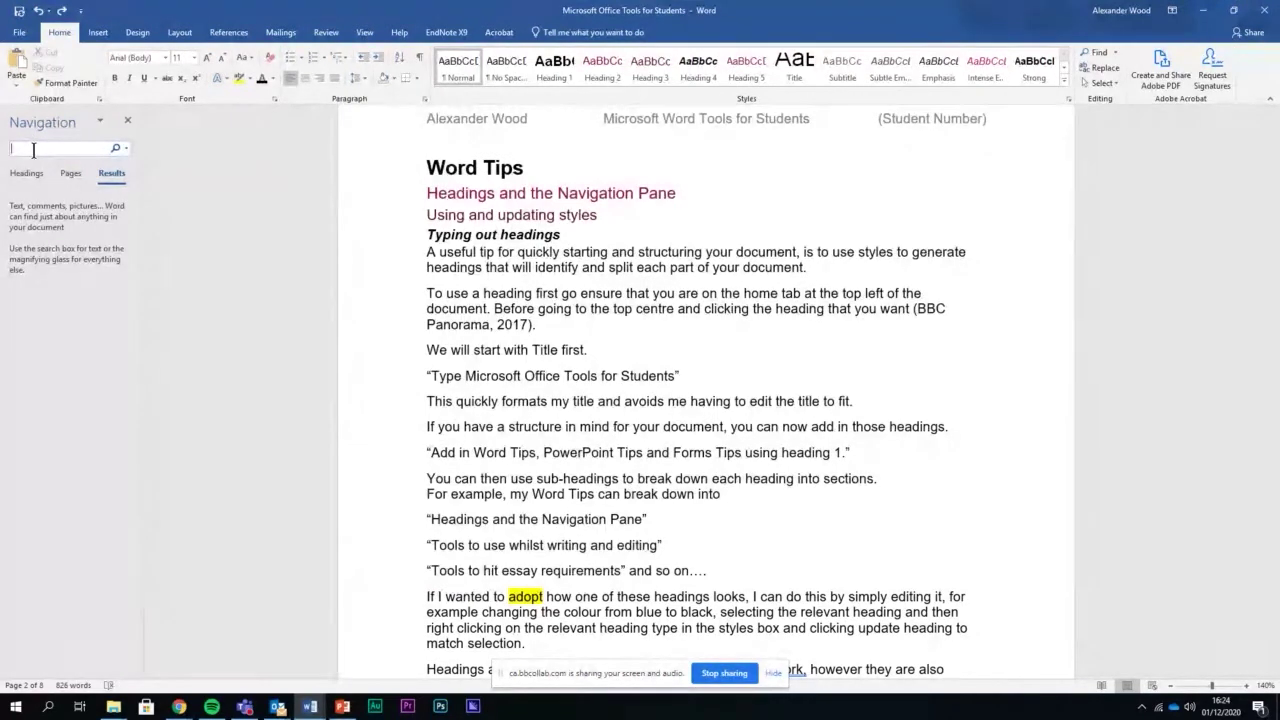
# Search the guide for 365, then for Office, locating its single match
pyautogui.press('Return')
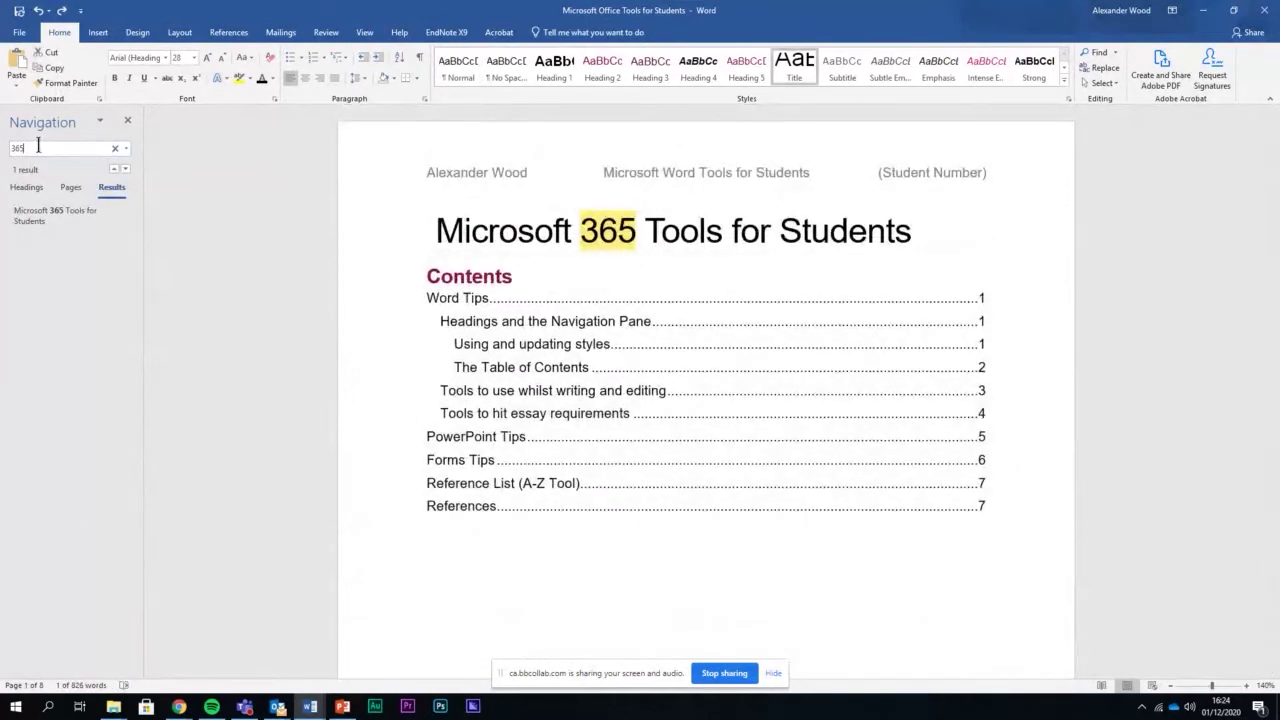
pyautogui.moveTo(44, 150); pyautogui.dragTo(7, 152)
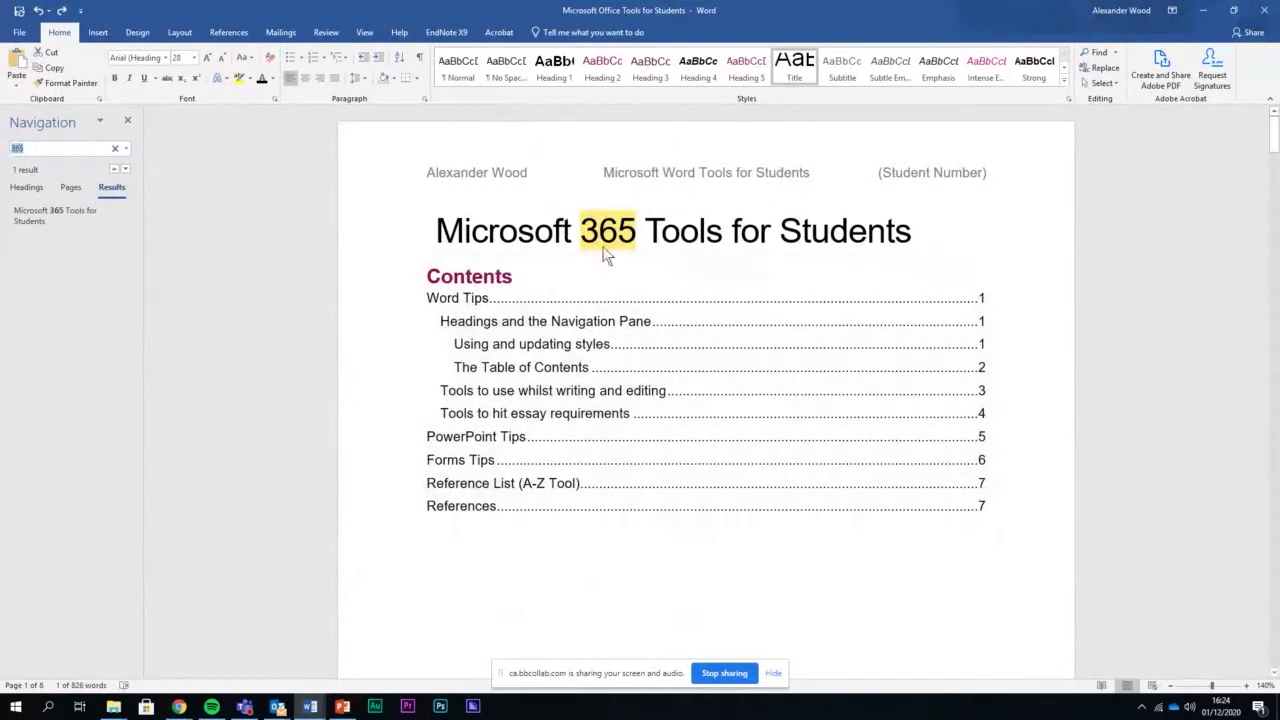
pyautogui.click(635, 240)
pyautogui.click(62, 147)
pyautogui.write('Of')
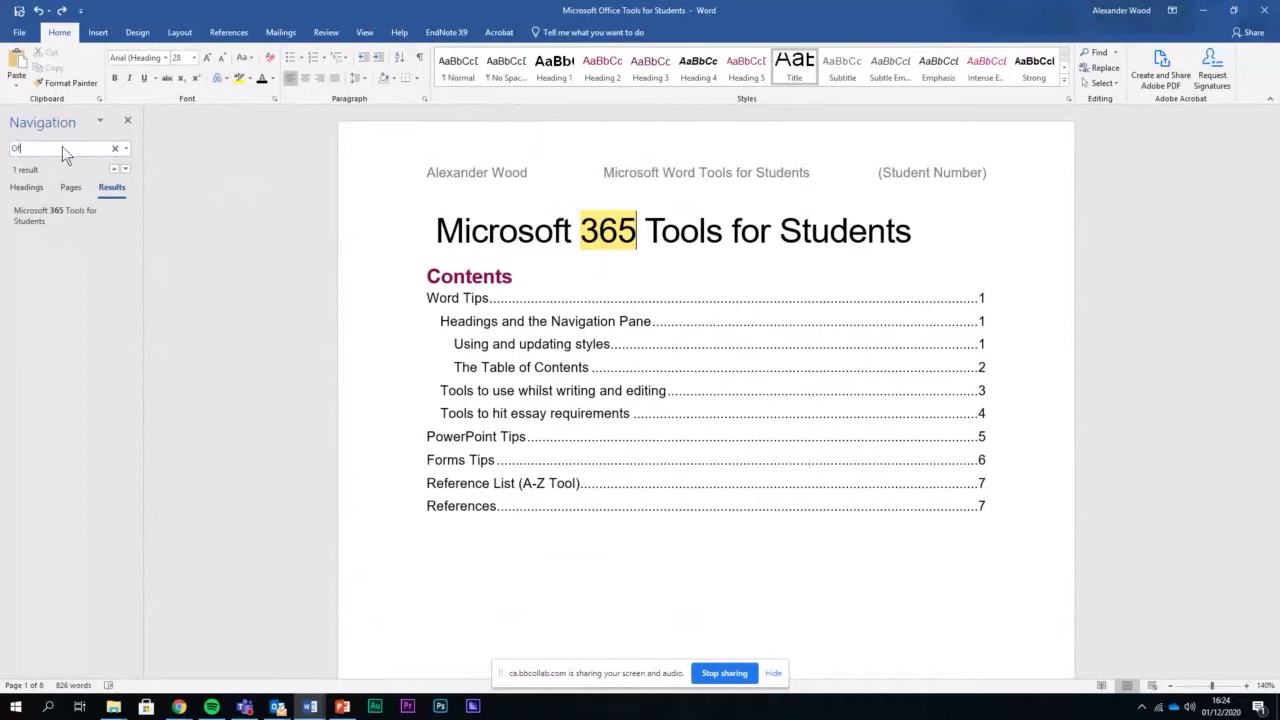
pyautogui.write('fice')
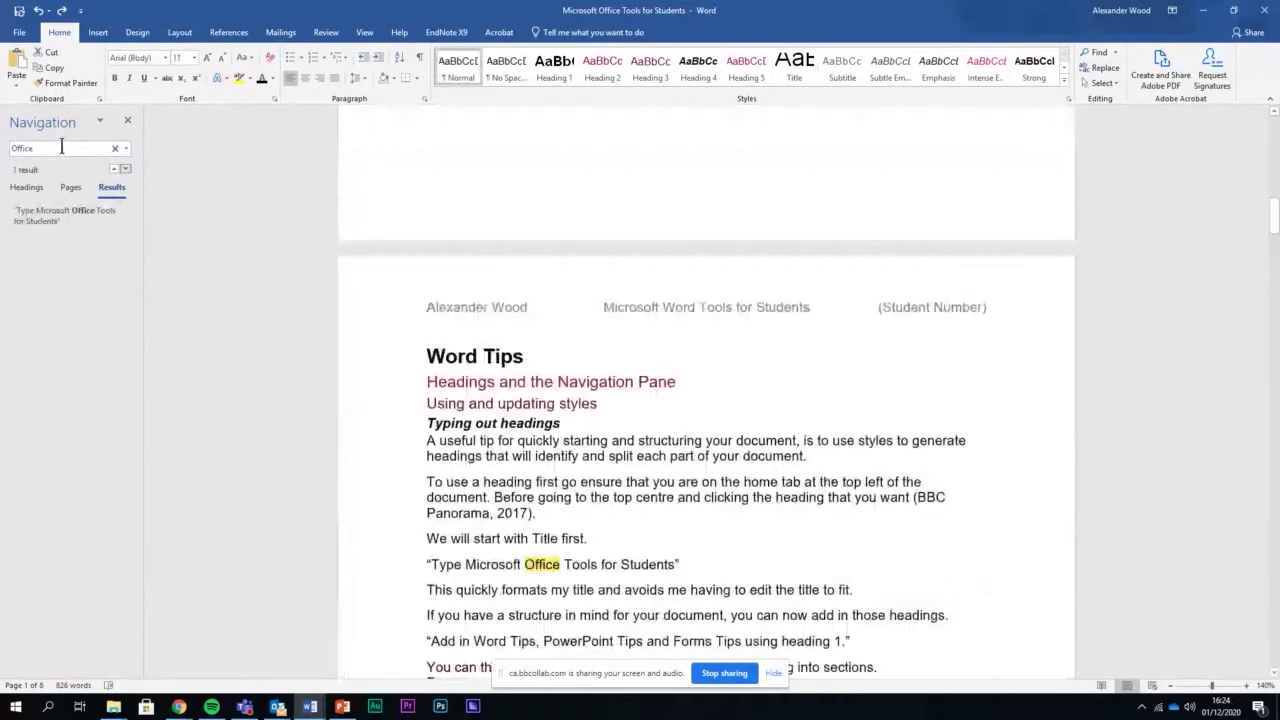
pyautogui.click(561, 350)
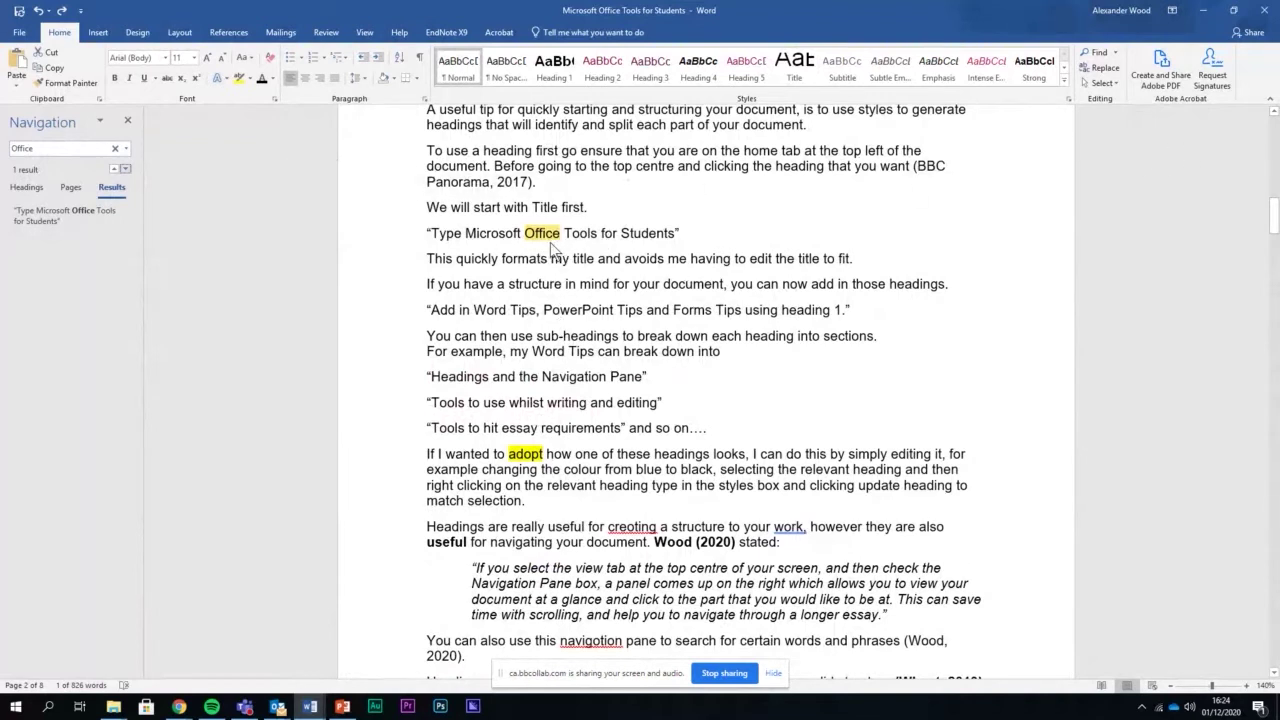
pyautogui.click(561, 245)
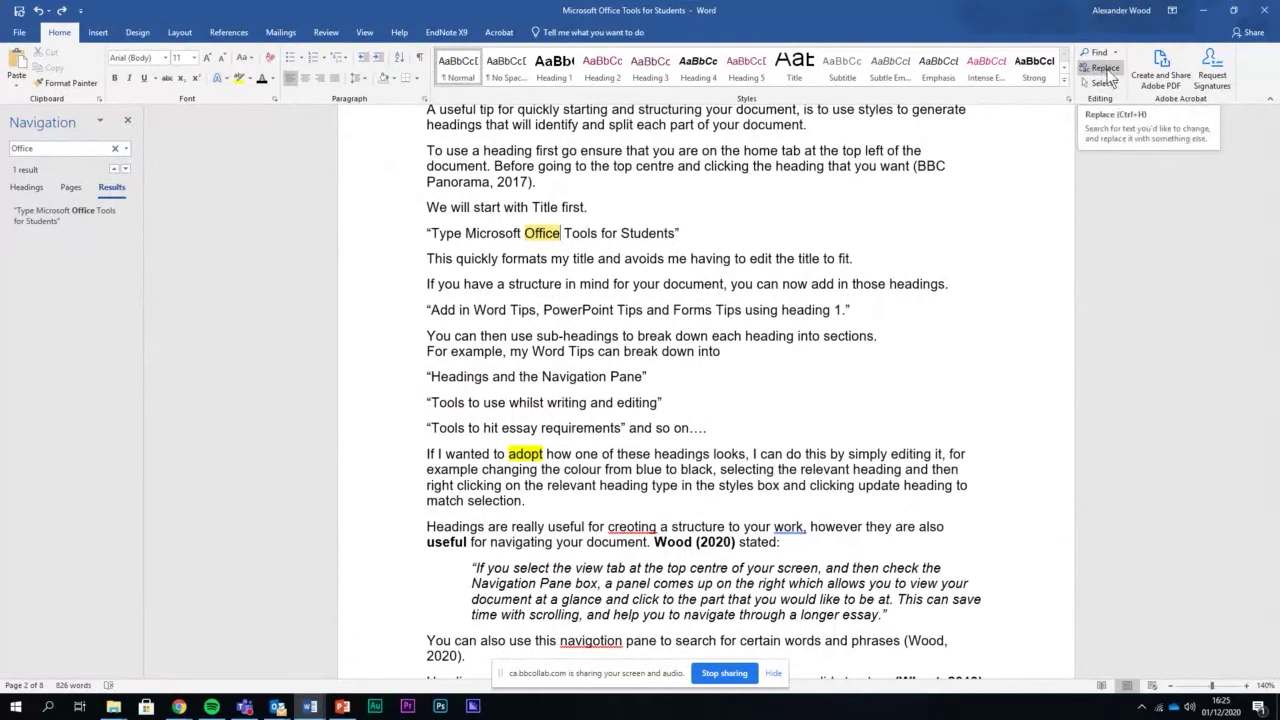
# Open Find and Replace with Office as the search term
pyautogui.click(1107, 73)
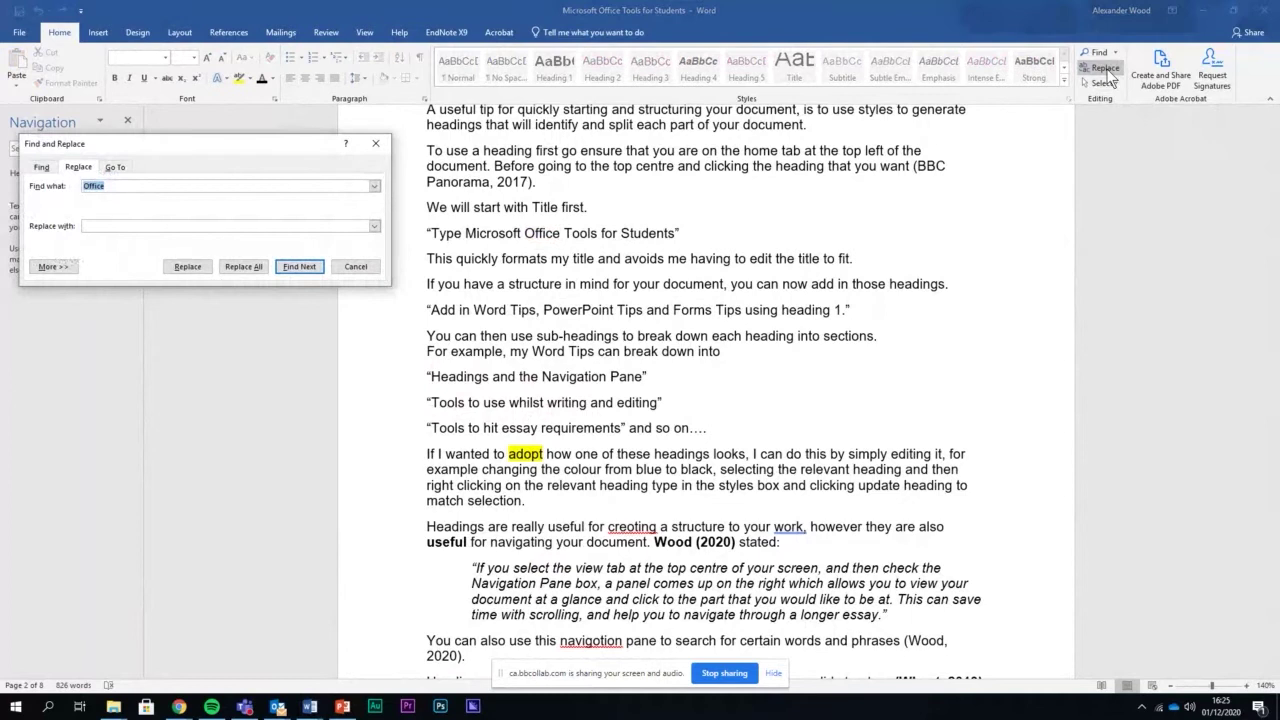
pyautogui.click(146, 187)
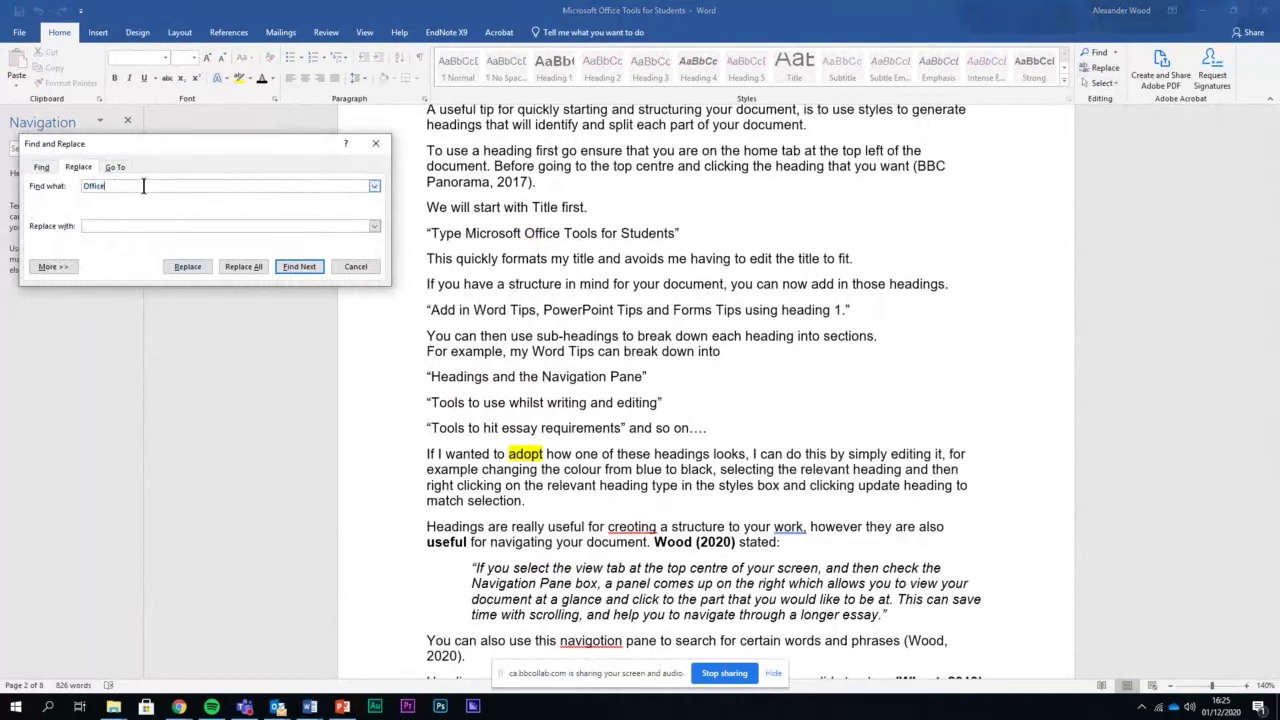
pyautogui.moveTo(156, 187); pyautogui.dragTo(82, 189)
pyautogui.moveTo(196, 145); pyautogui.dragTo(266, 70)
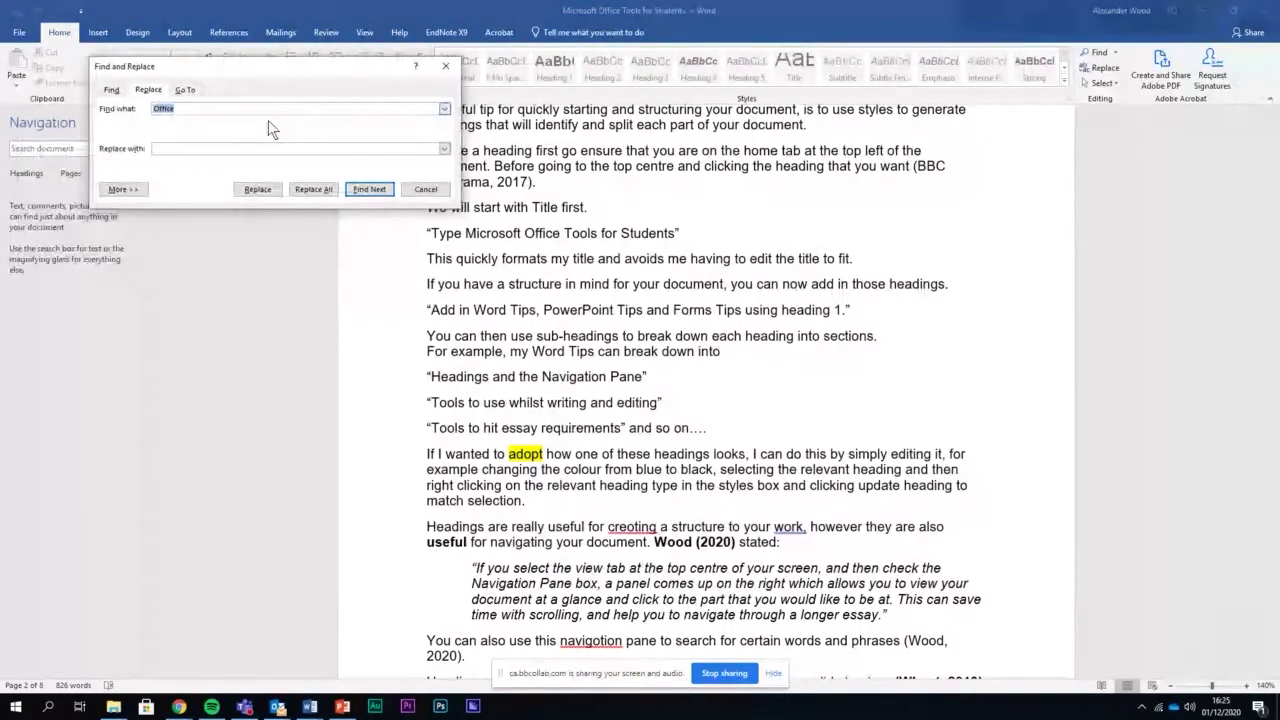
pyautogui.click(195, 112)
pyautogui.click(173, 150)
# Replace that Office with 365 so the line reads 'Type Microsoft 365 Tools for Students'
pyautogui.write('365')
pyautogui.click(374, 188)
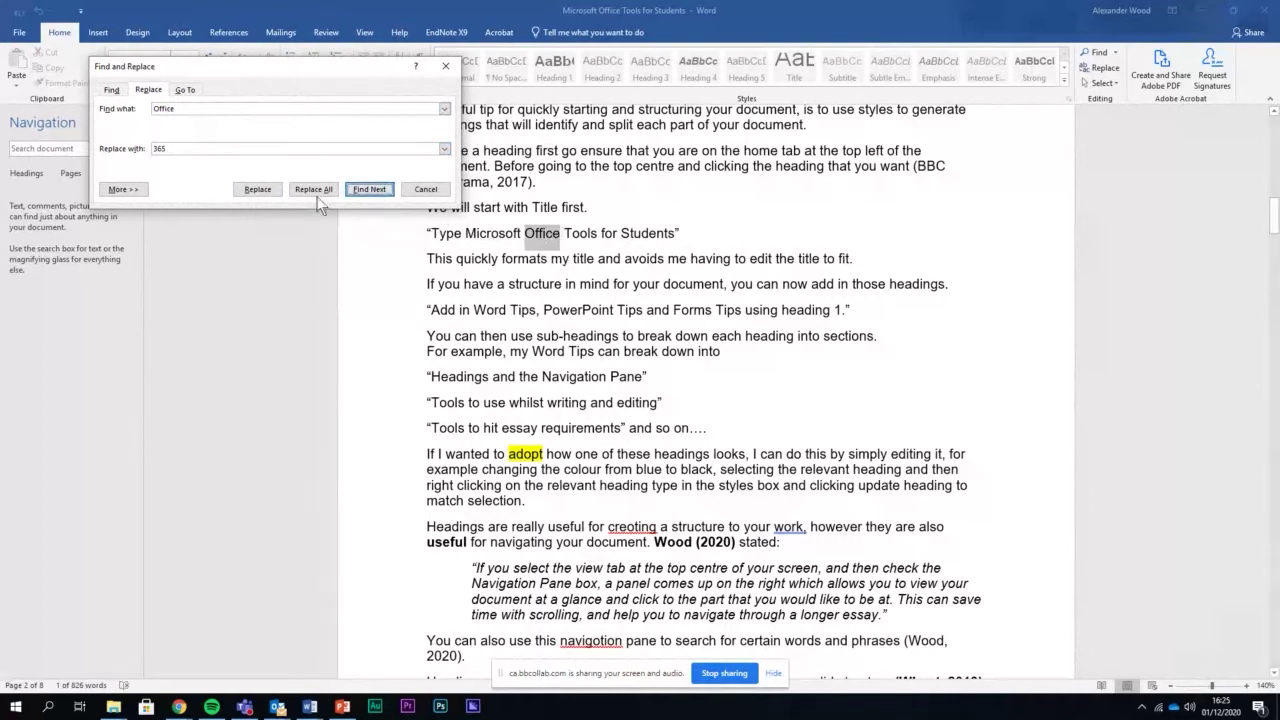
pyautogui.click(257, 189)
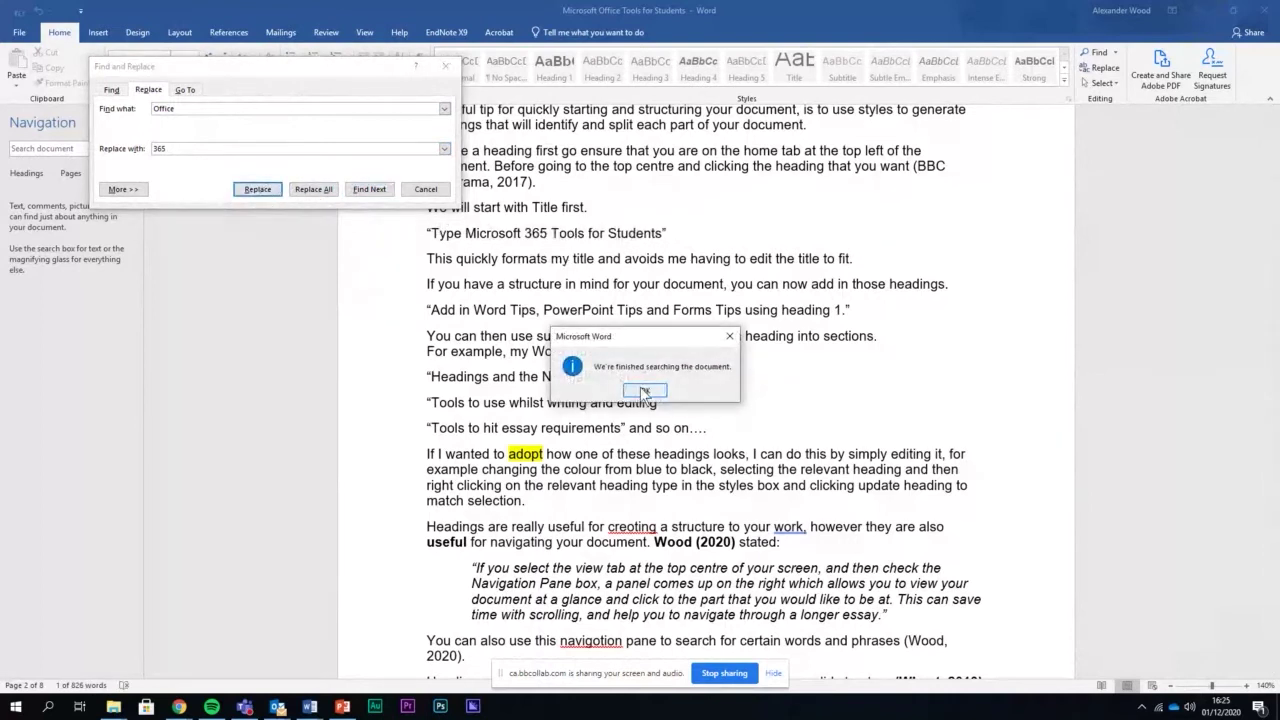
pyautogui.press('Return')
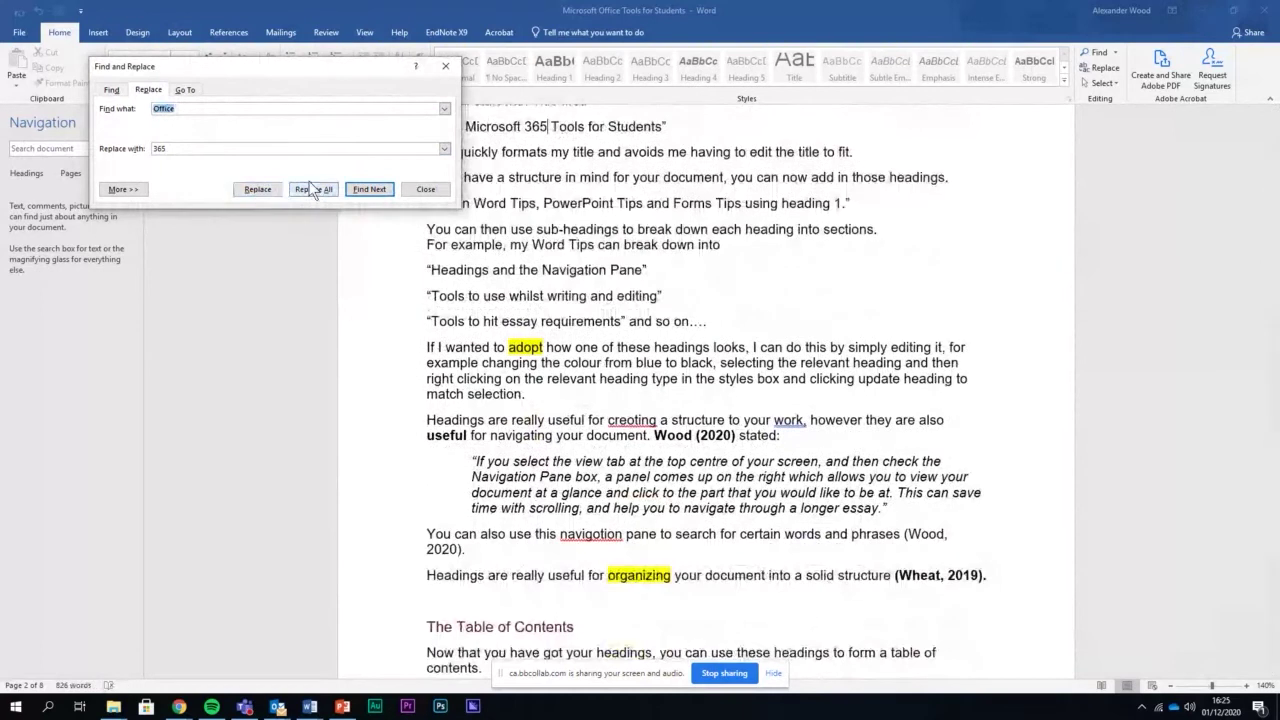
pyautogui.click(423, 190)
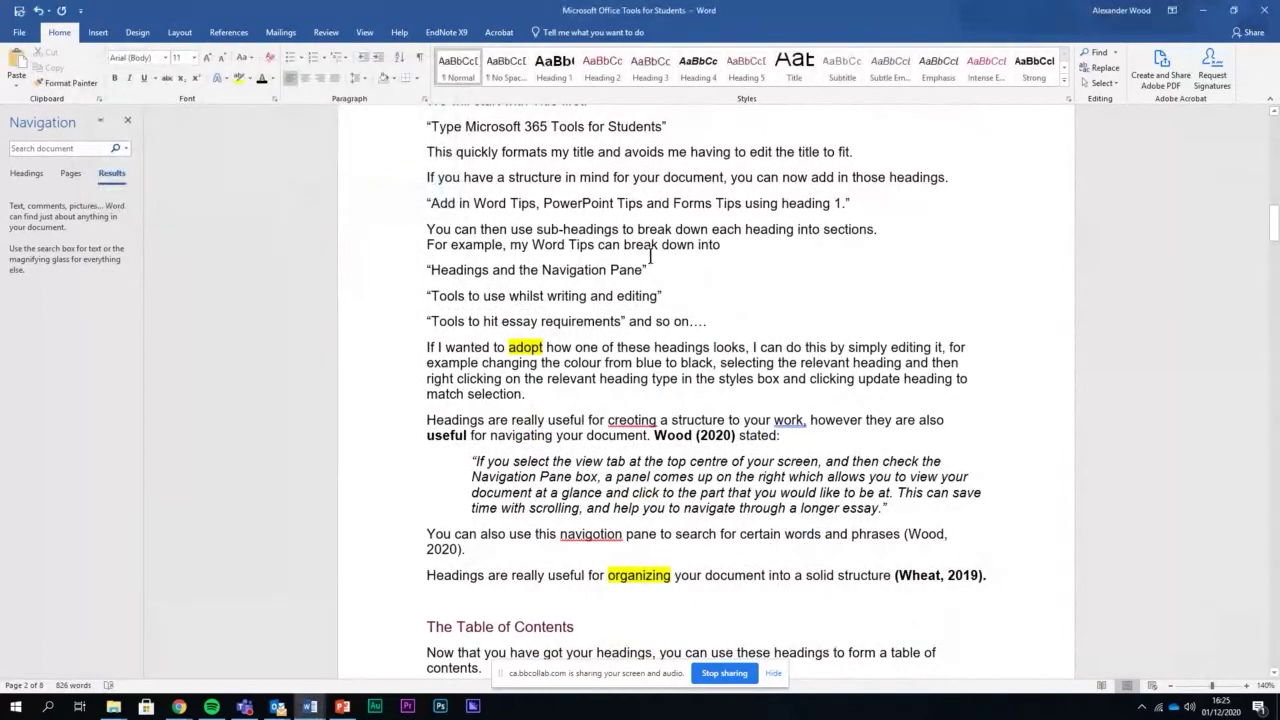
pyautogui.scroll(2, 640, 260)
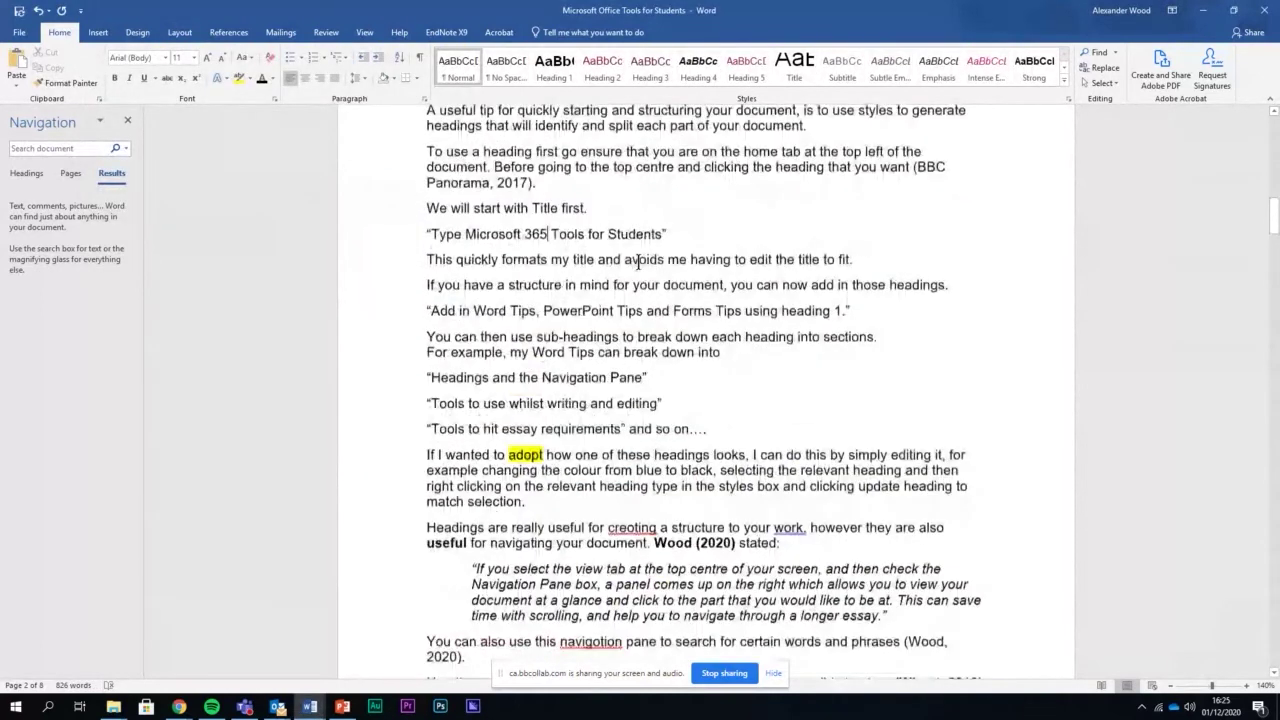
pyautogui.scroll(5, 639, 262)
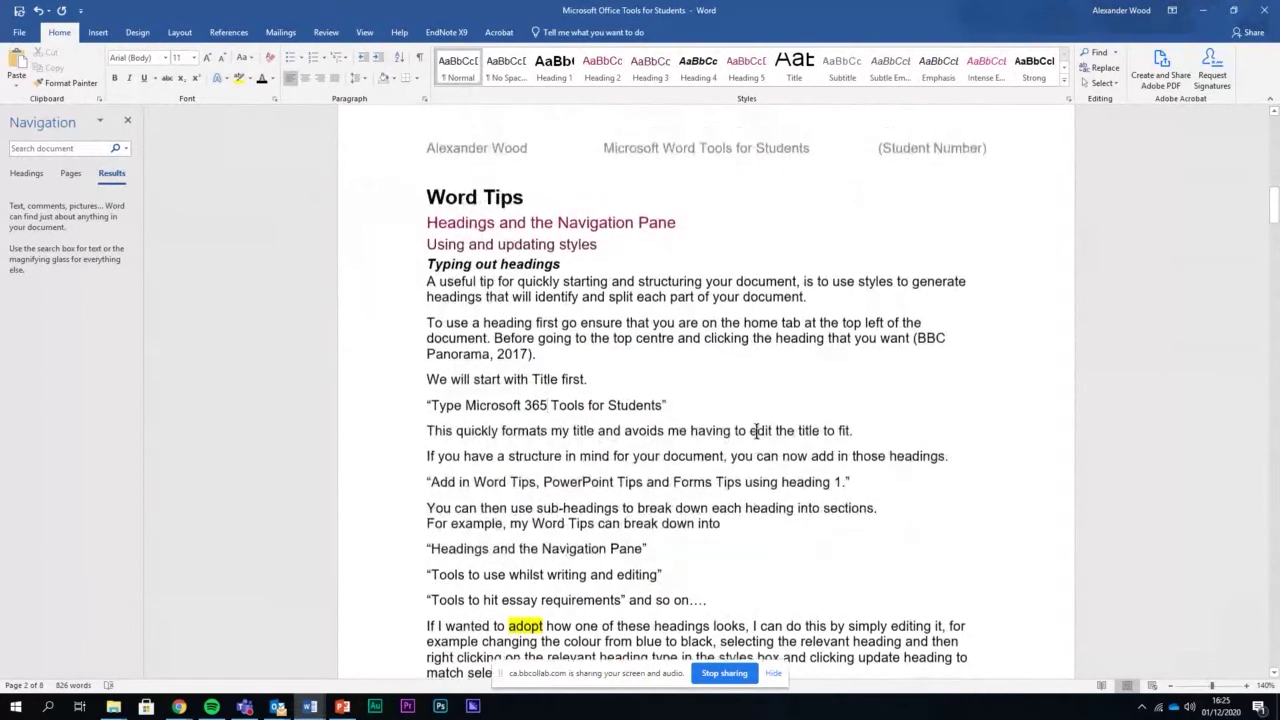
# Search the guide for 'therefore' (no matches), then for 'it' (44 matches)
pyautogui.click(35, 148)
pyautogui.write('there')
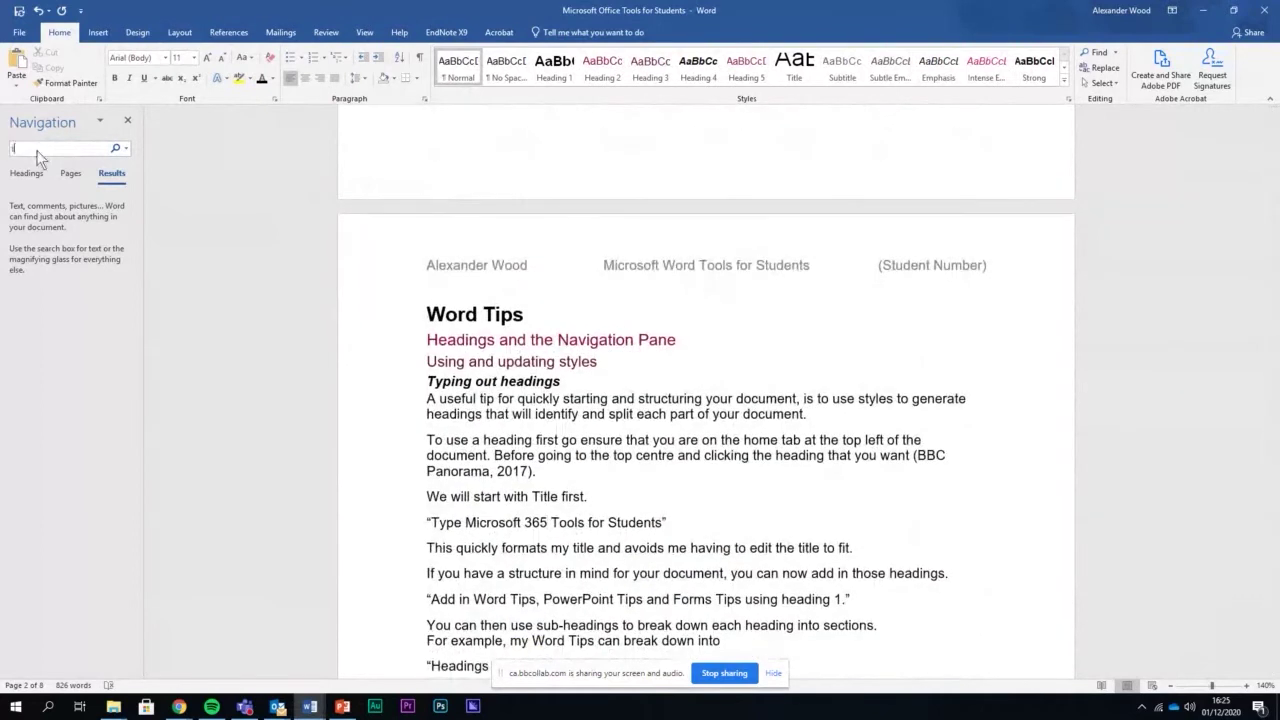
pyautogui.write('fore')
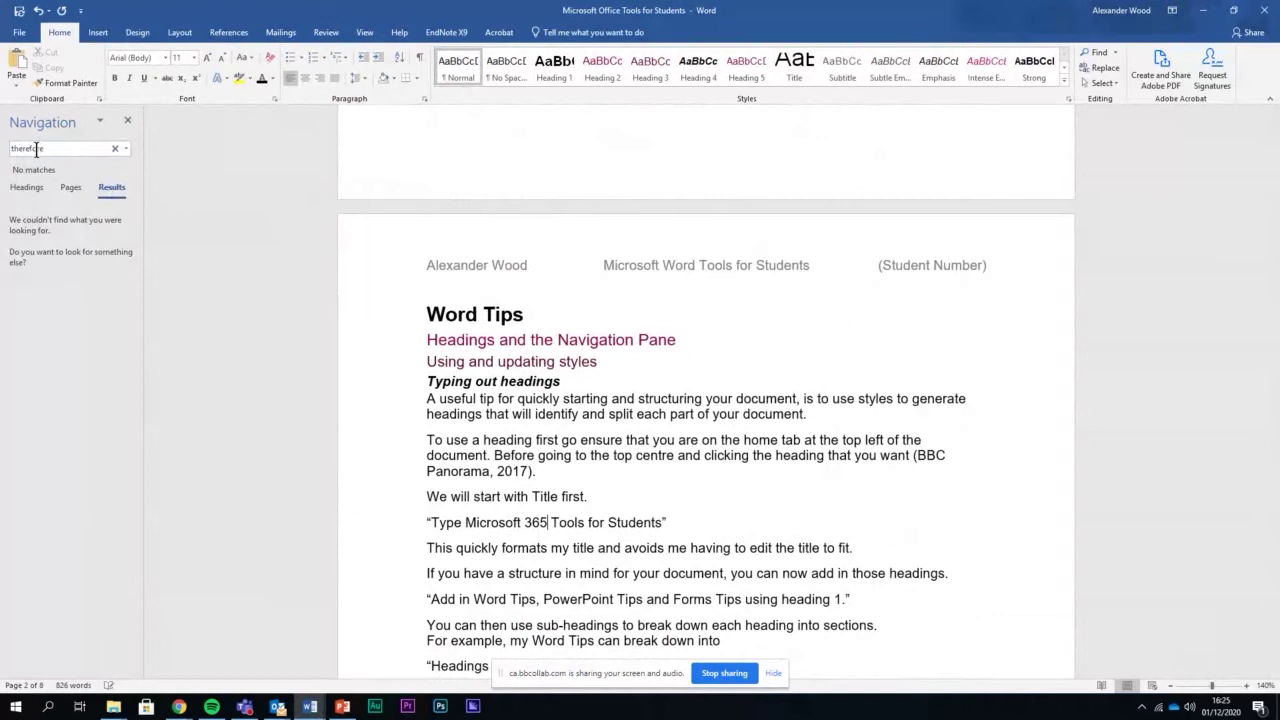
pyautogui.doubleClick(36, 148)
pyautogui.write('it')
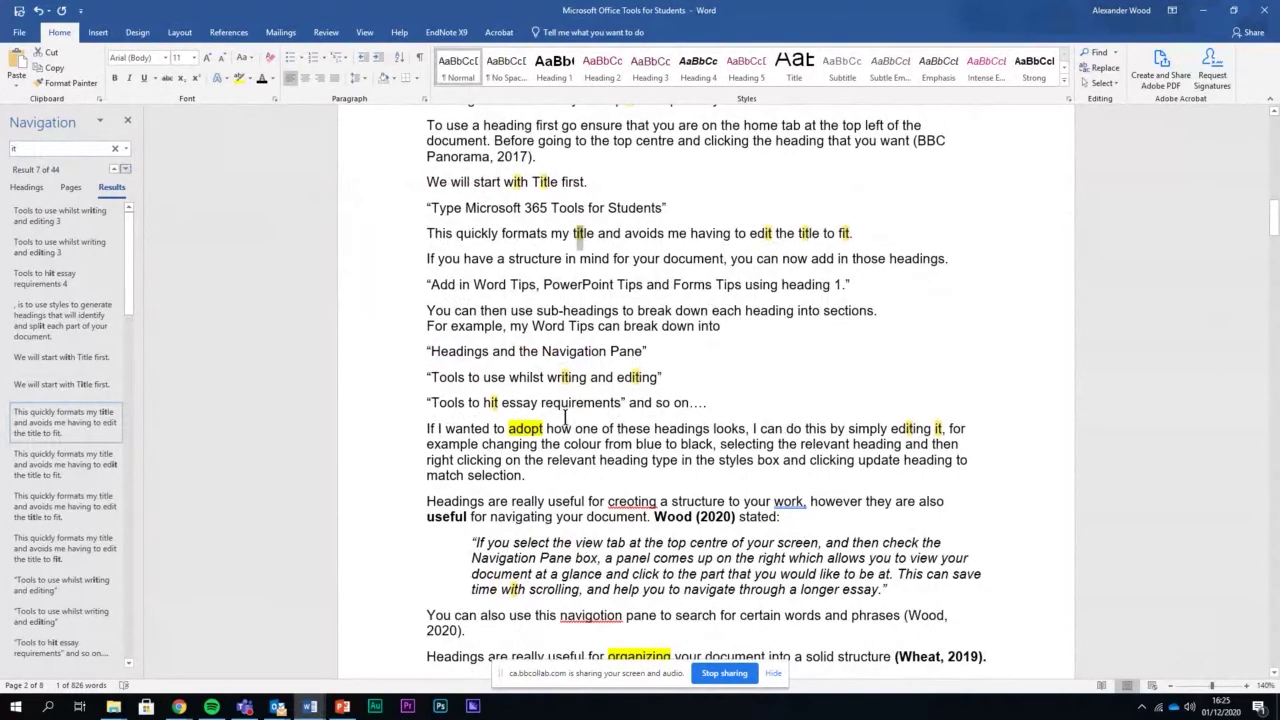
pyautogui.scroll(-1, 566, 417)
pyautogui.scroll(-5, 566, 417)
pyautogui.scroll(2, 600, 445)
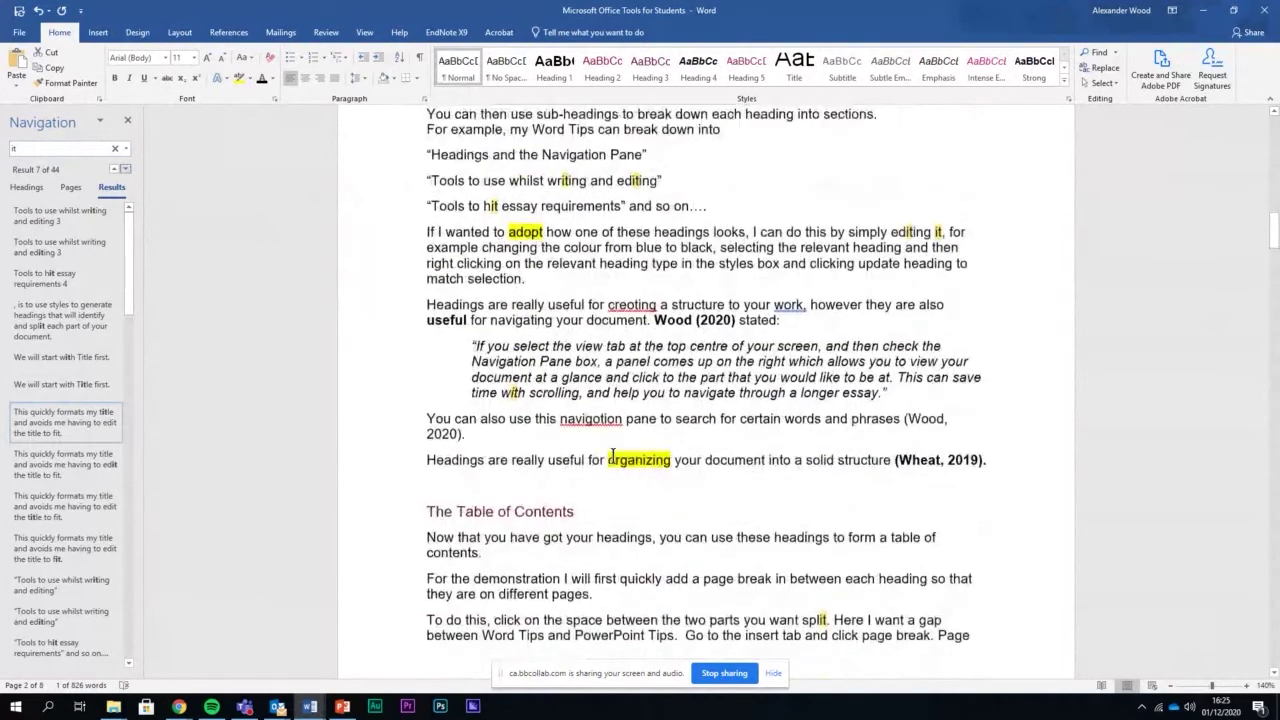
# Jump to the match in 'This quickly formats my title' and close the Navigation pane
pyautogui.click(65, 422)
pyautogui.click(127, 120)
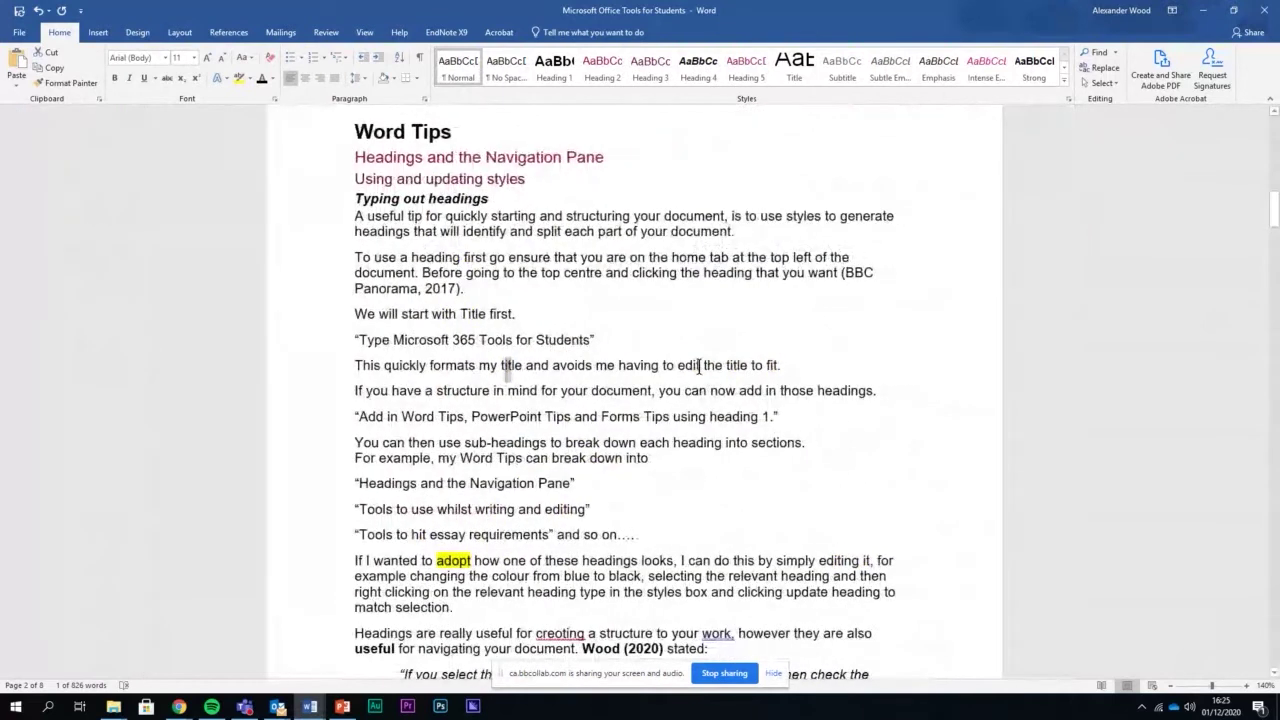
pyautogui.scroll(2, 698, 366)
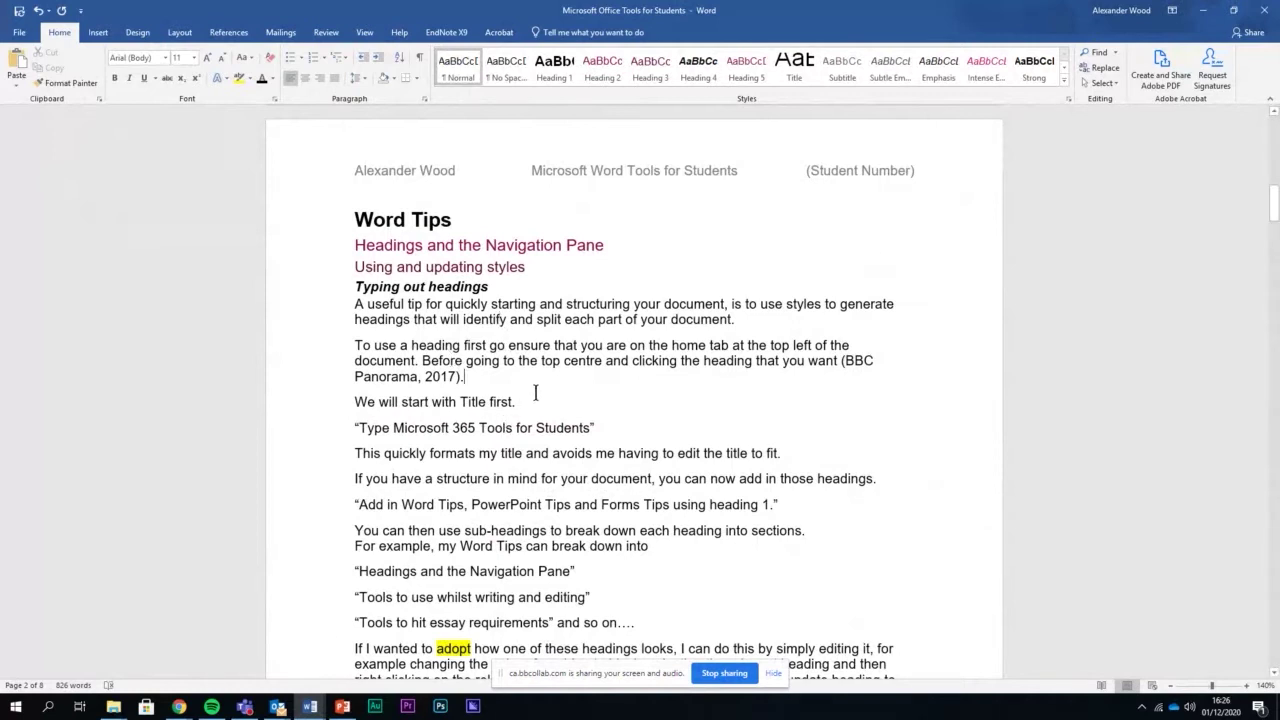
# Insert an empty line after the paragraph ending 'Panorama, 2017).'
pyautogui.click(531, 382)
pyautogui.press('Return')
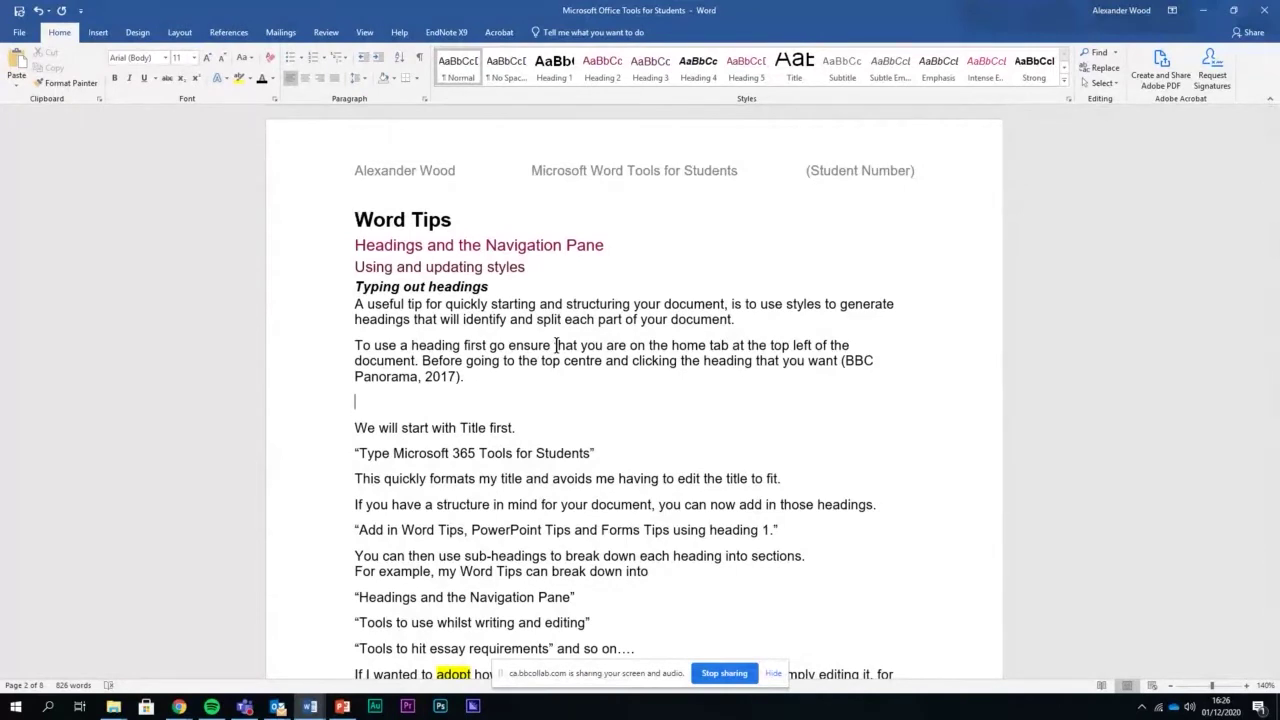
pyautogui.scroll(-10, 556, 348)
pyautogui.click(560, 421)
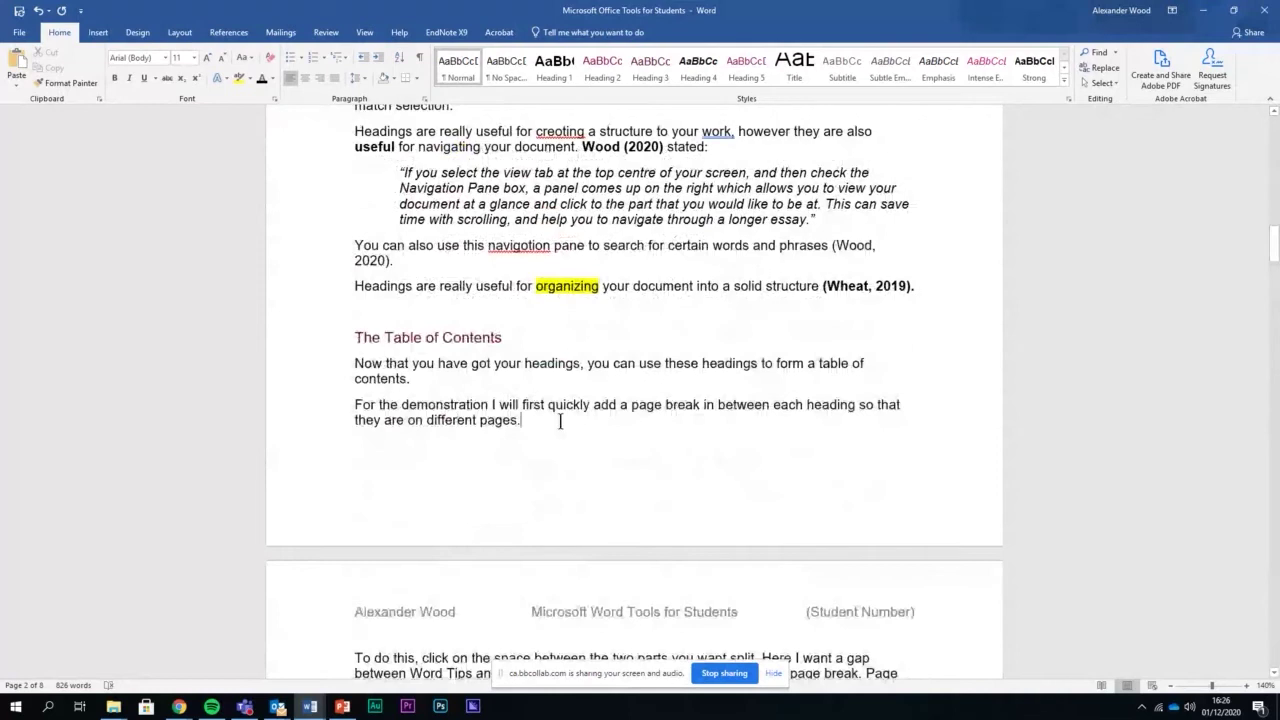
pyautogui.click(97, 32)
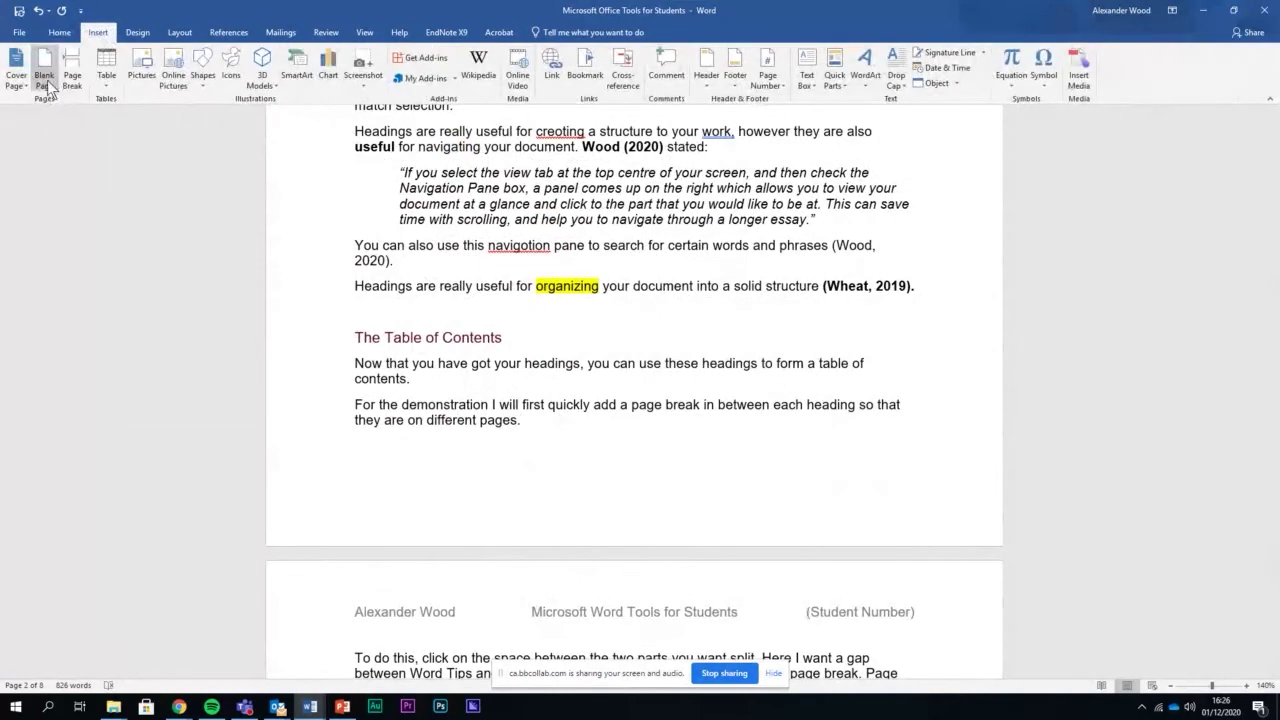
pyautogui.click(72, 75)
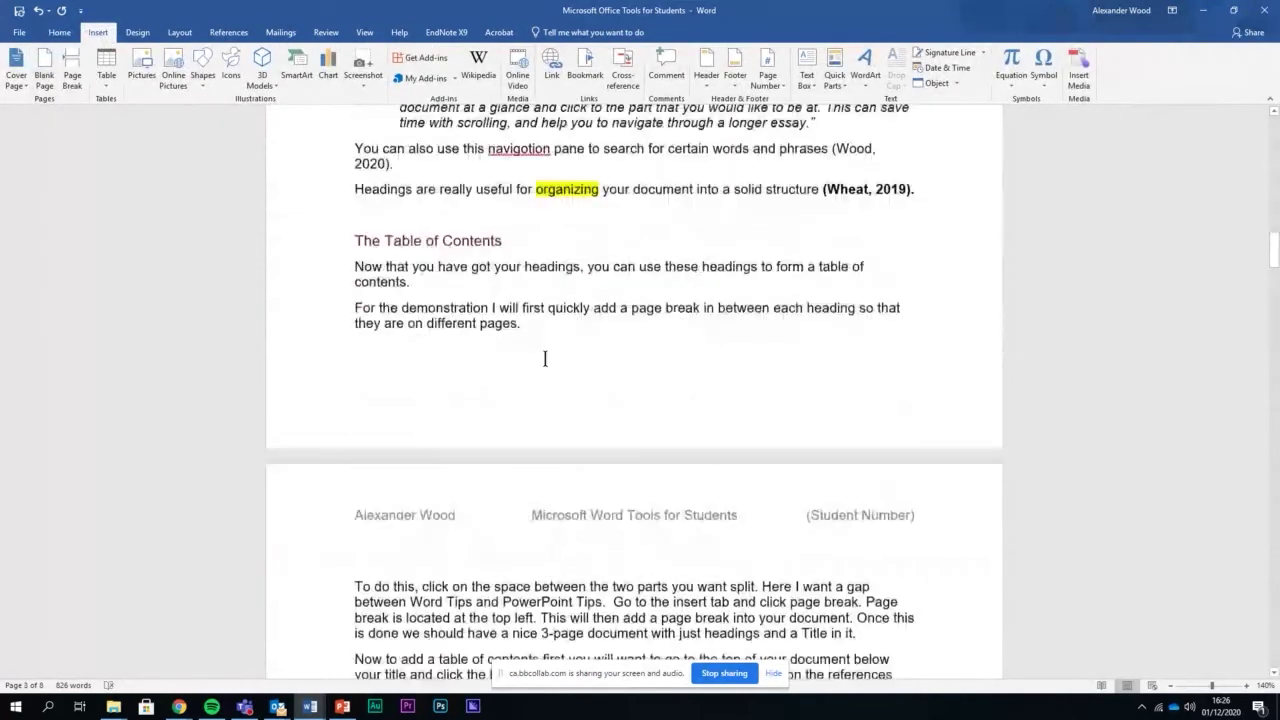
pyautogui.click(56, 87)
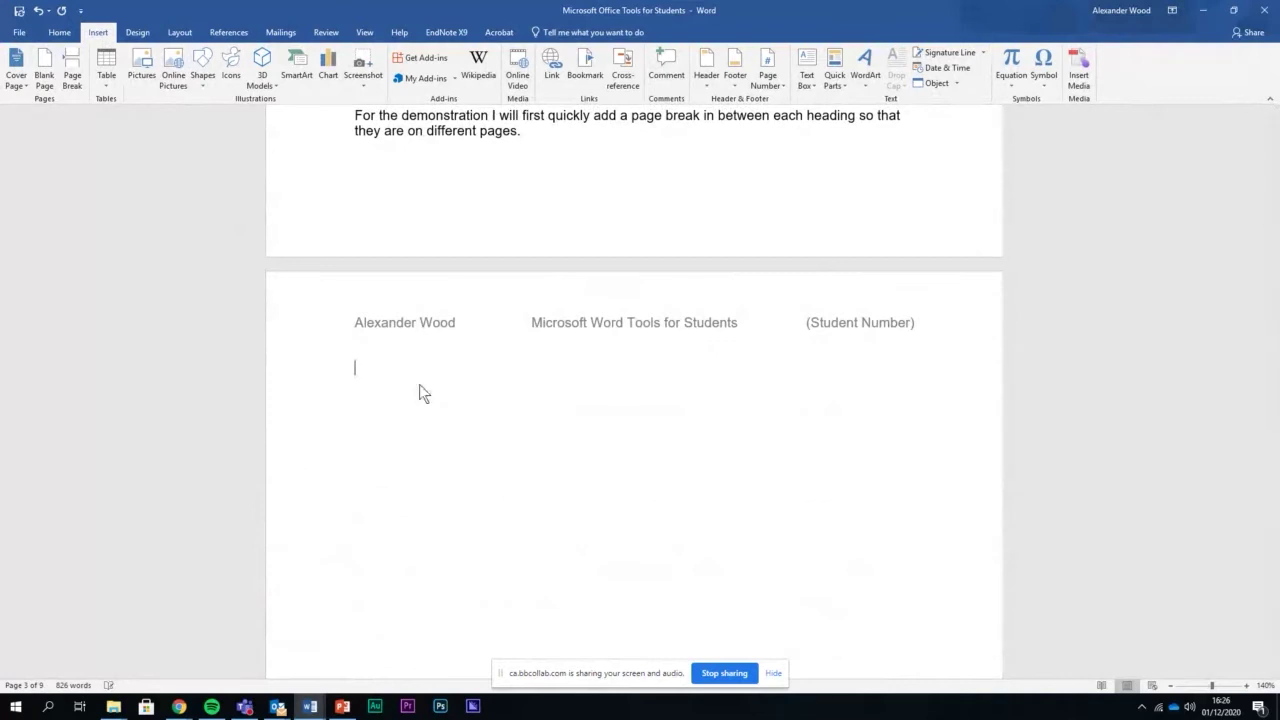
pyautogui.hotkey('ctrl', 'z')
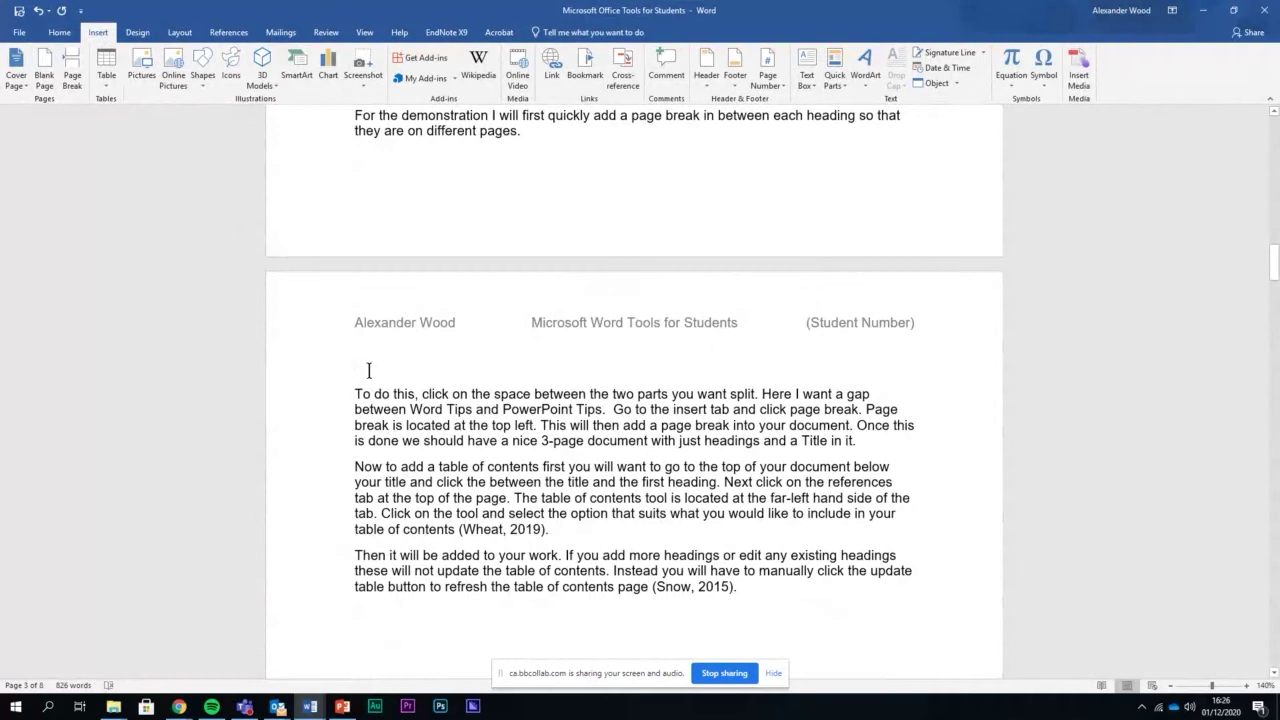
pyautogui.press('BackSpace')
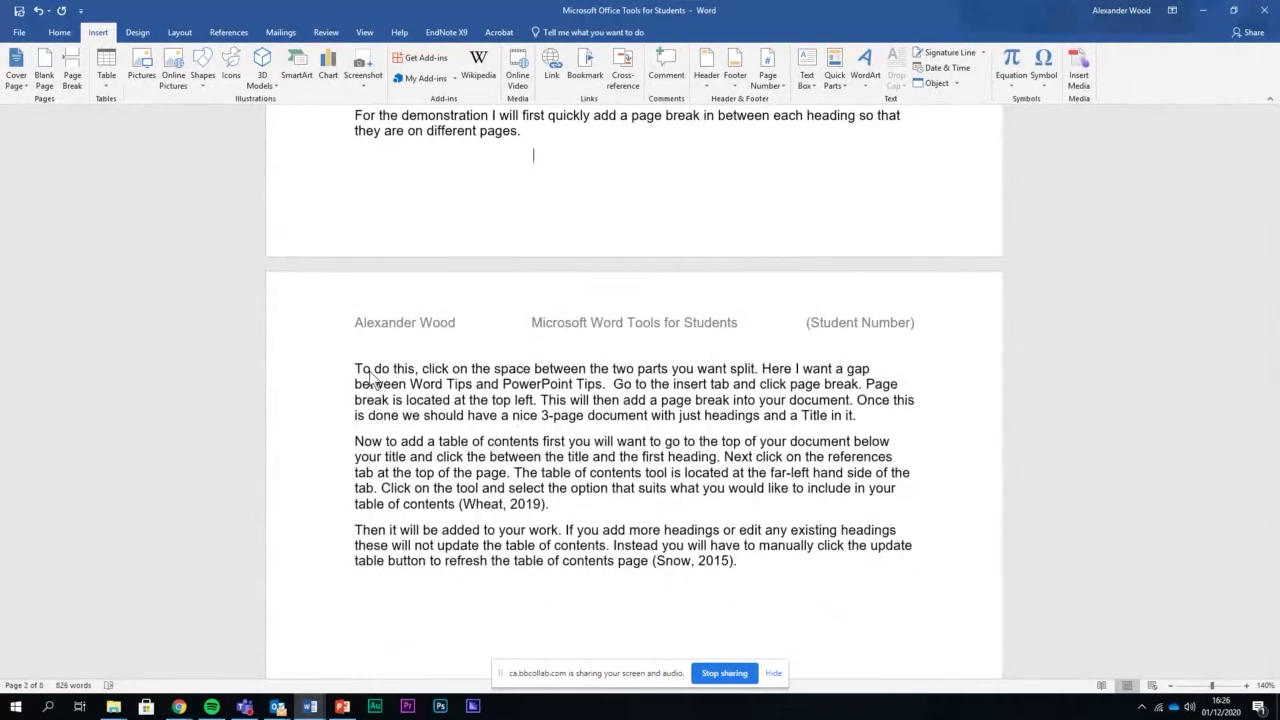
pyautogui.press('BackSpace')
pyautogui.scroll(3, 522, 317)
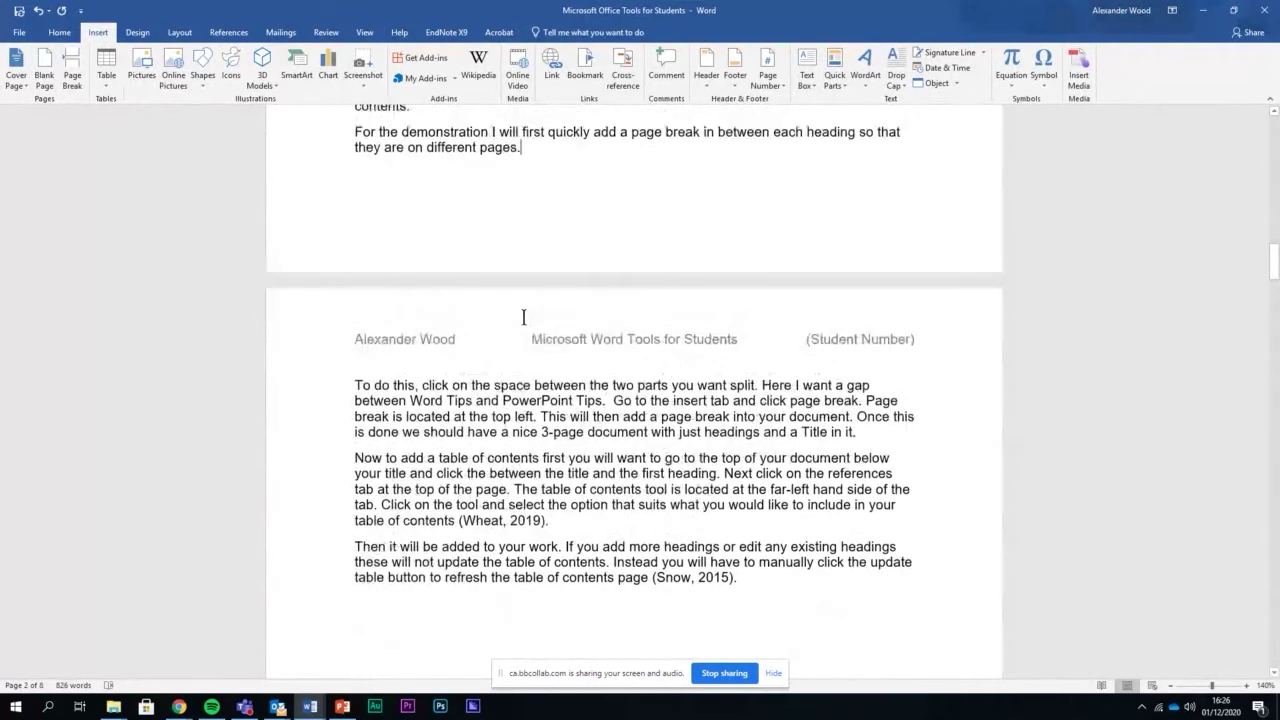
pyautogui.scroll(3, 515, 318)
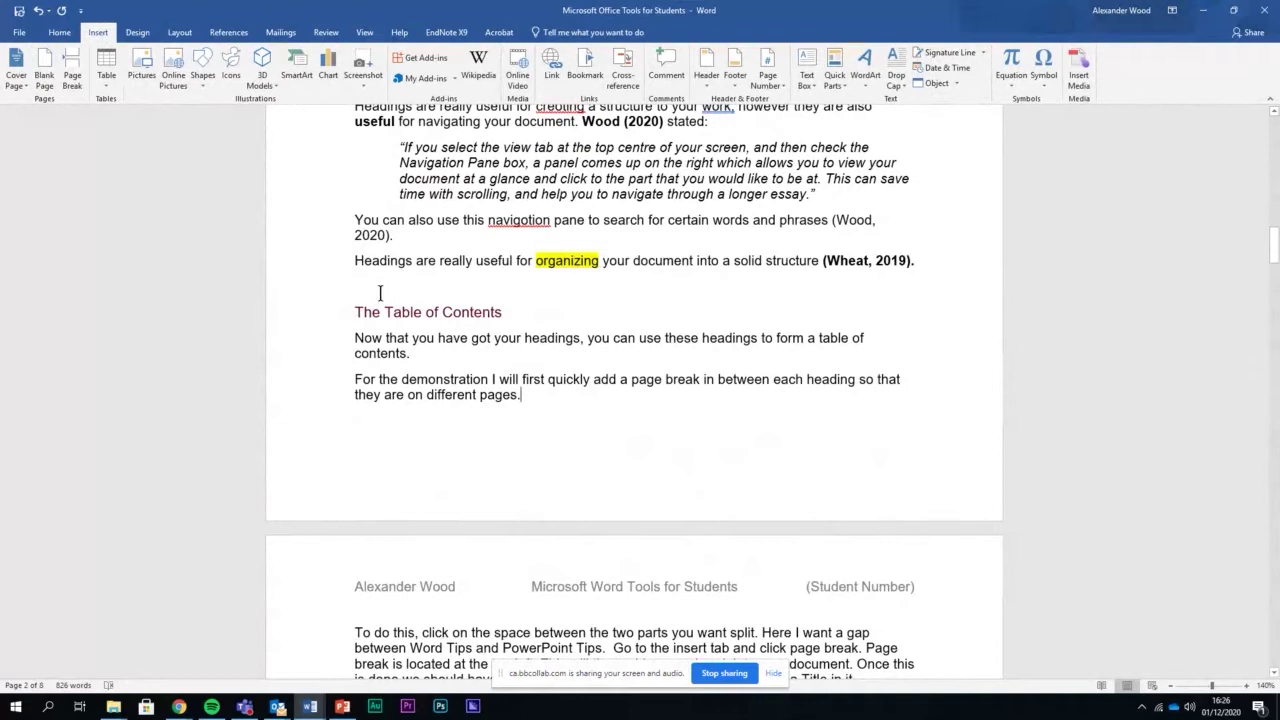
pyautogui.click(569, 617)
pyautogui.click(400, 282)
pyautogui.scroll(2, 520, 333)
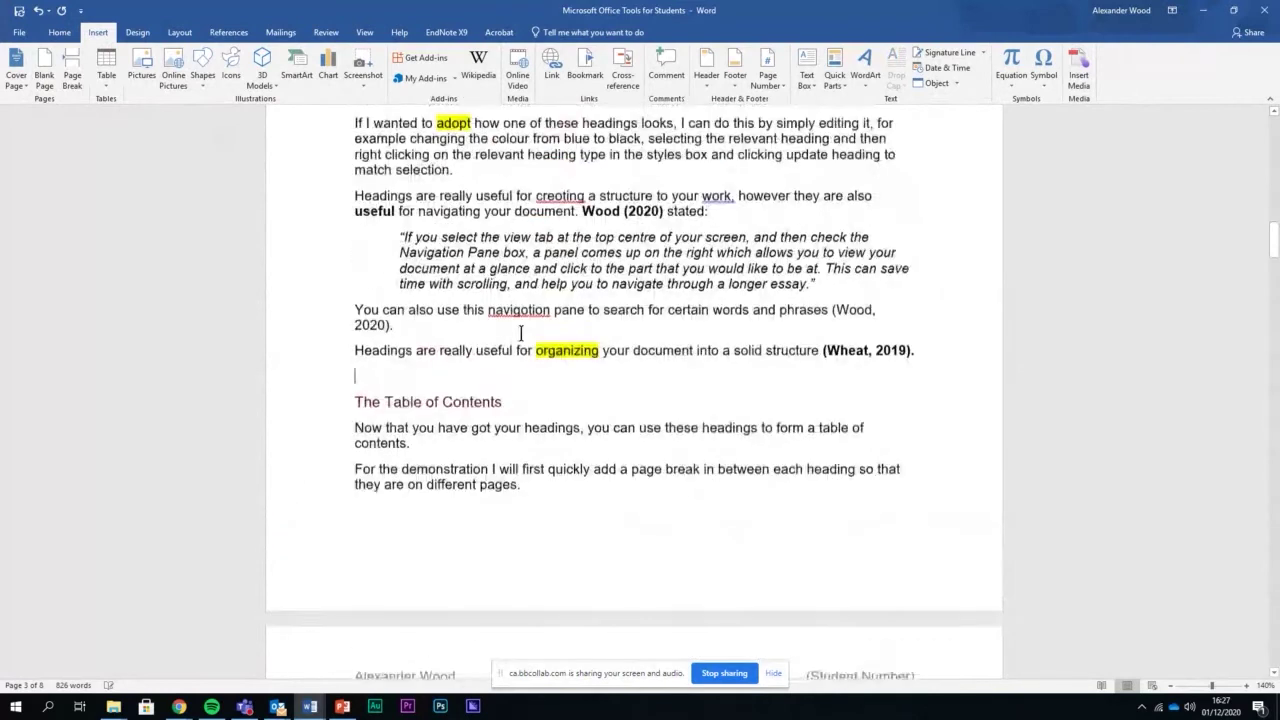
pyautogui.scroll(5, 520, 333)
pyautogui.scroll(-3, 520, 333)
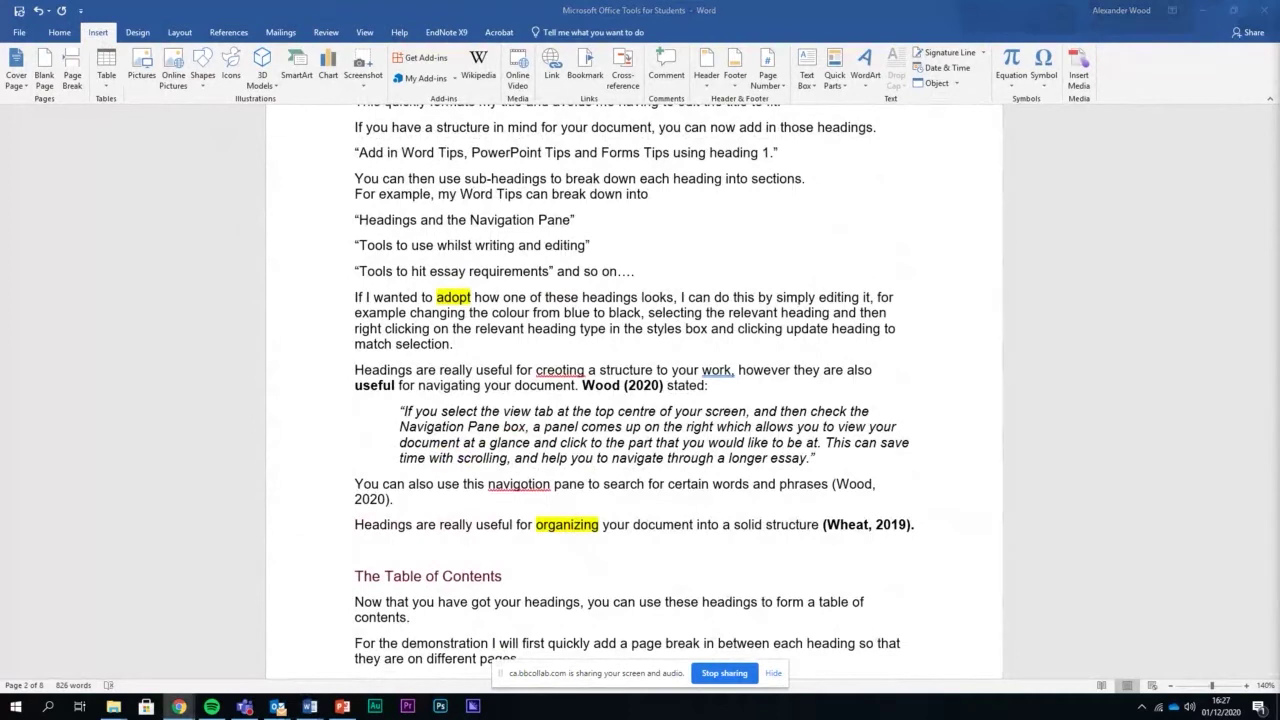
pyautogui.click(427, 543)
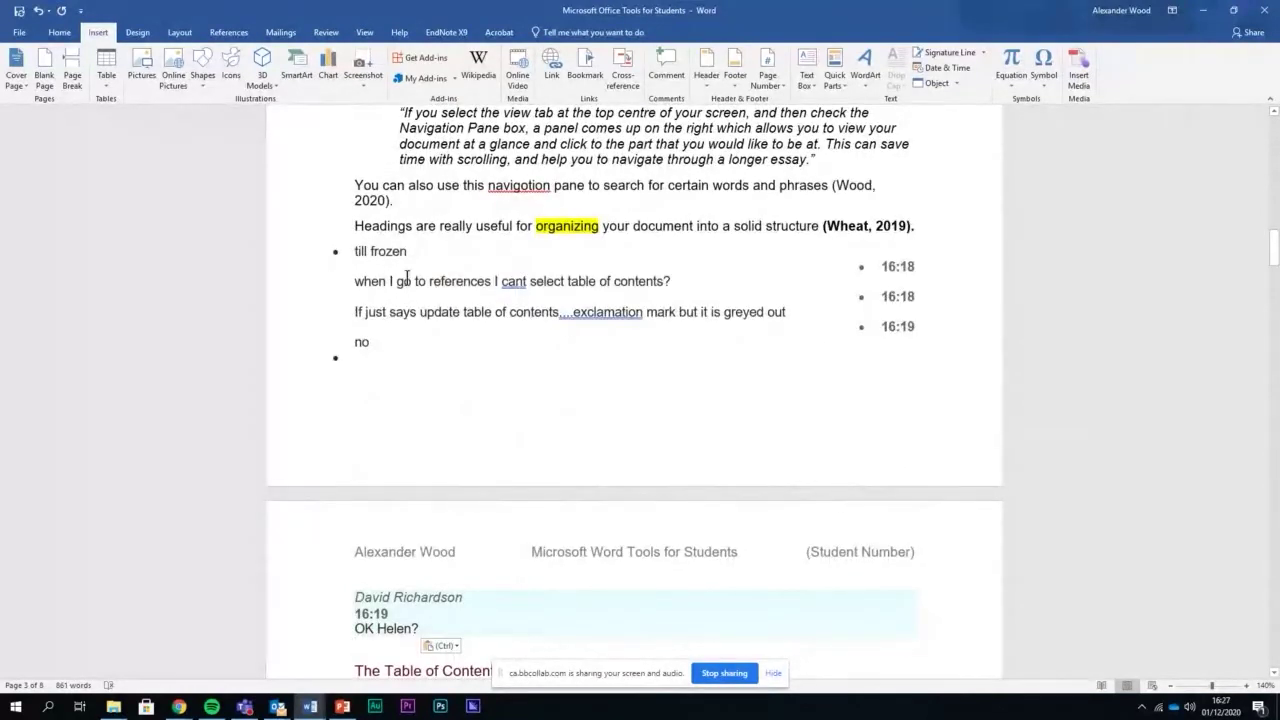
# Paste the chat messages below the Wheat (2019) paragraph and correct 'till frozen' to 'still frozen'
pyautogui.click(352, 253)
pyautogui.write('s')
# Select the pasted chat lines
pyautogui.hotkey('shift', 'Down')
pyautogui.hotkey('shift', 'Down')
pyautogui.hotkey('shift', 'Down')
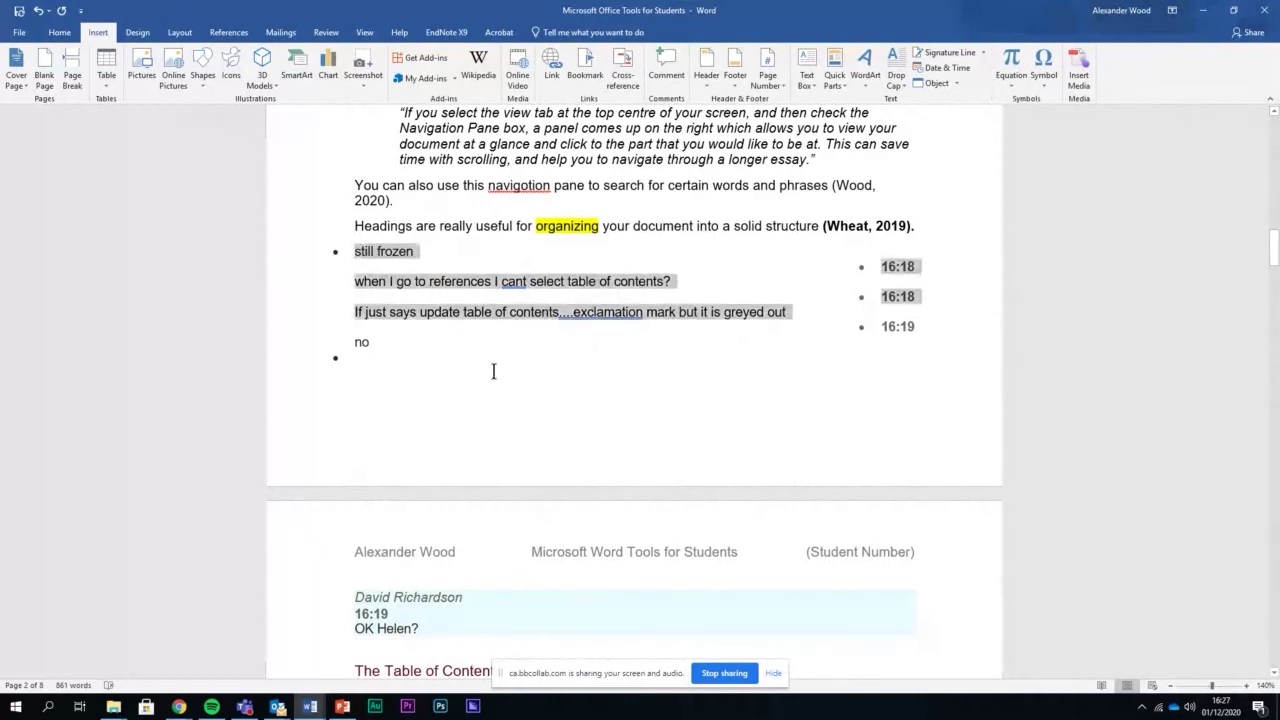
pyautogui.hotkey('shift', 'Down')
pyautogui.hotkey('shift', 'Down')
pyautogui.hotkey('shift', 'Down')
pyautogui.hotkey('shift', 'Down')
pyautogui.hotkey('shift', 'Down')
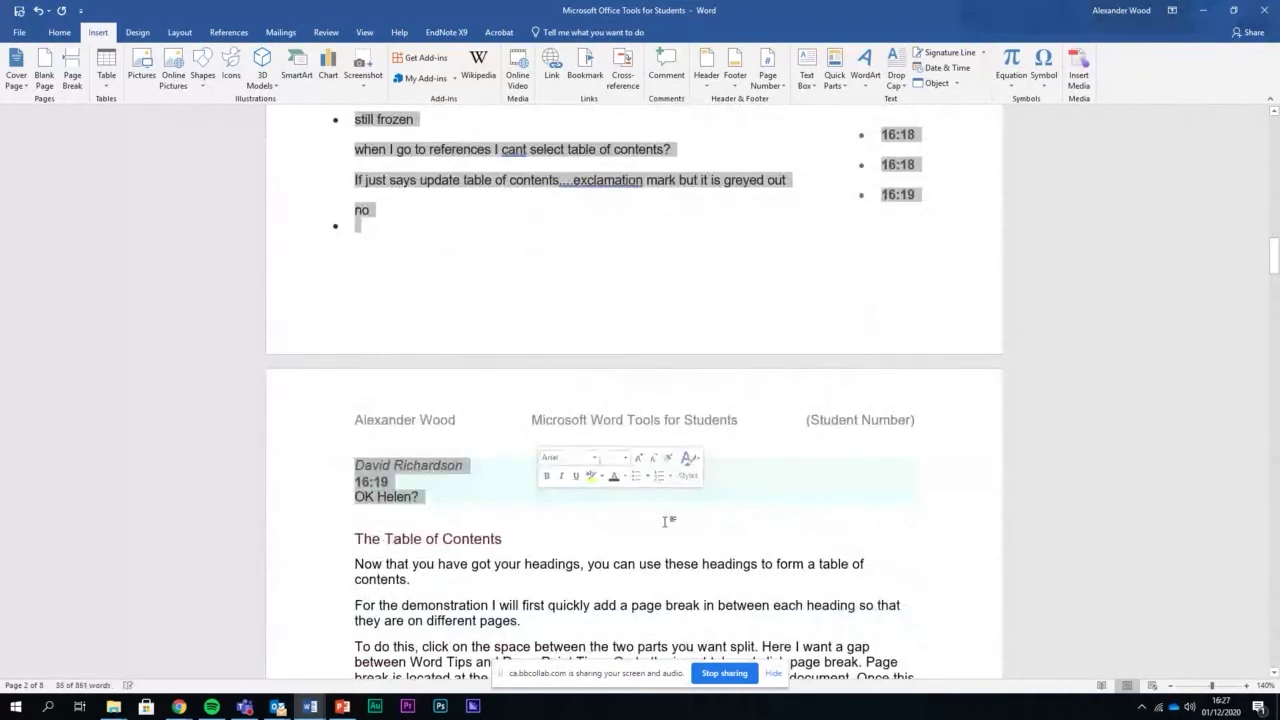
pyautogui.scroll(2, 780, 470)
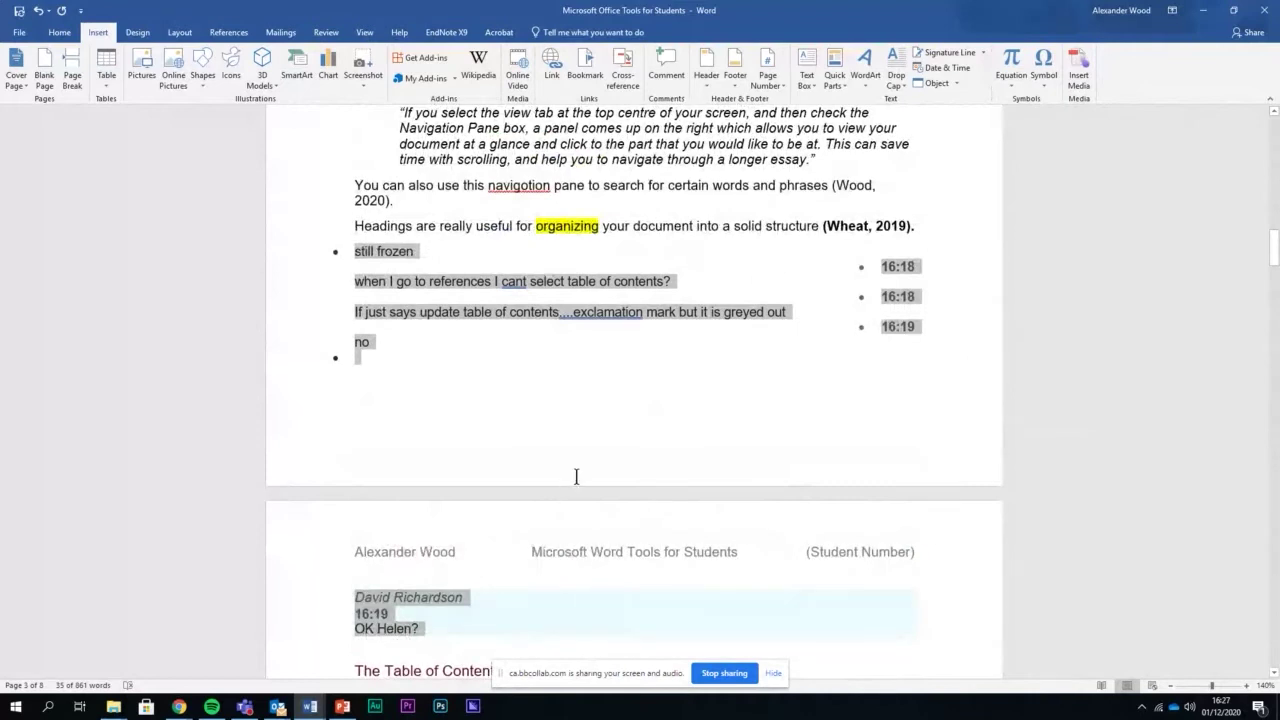
pyautogui.click(127, 36)
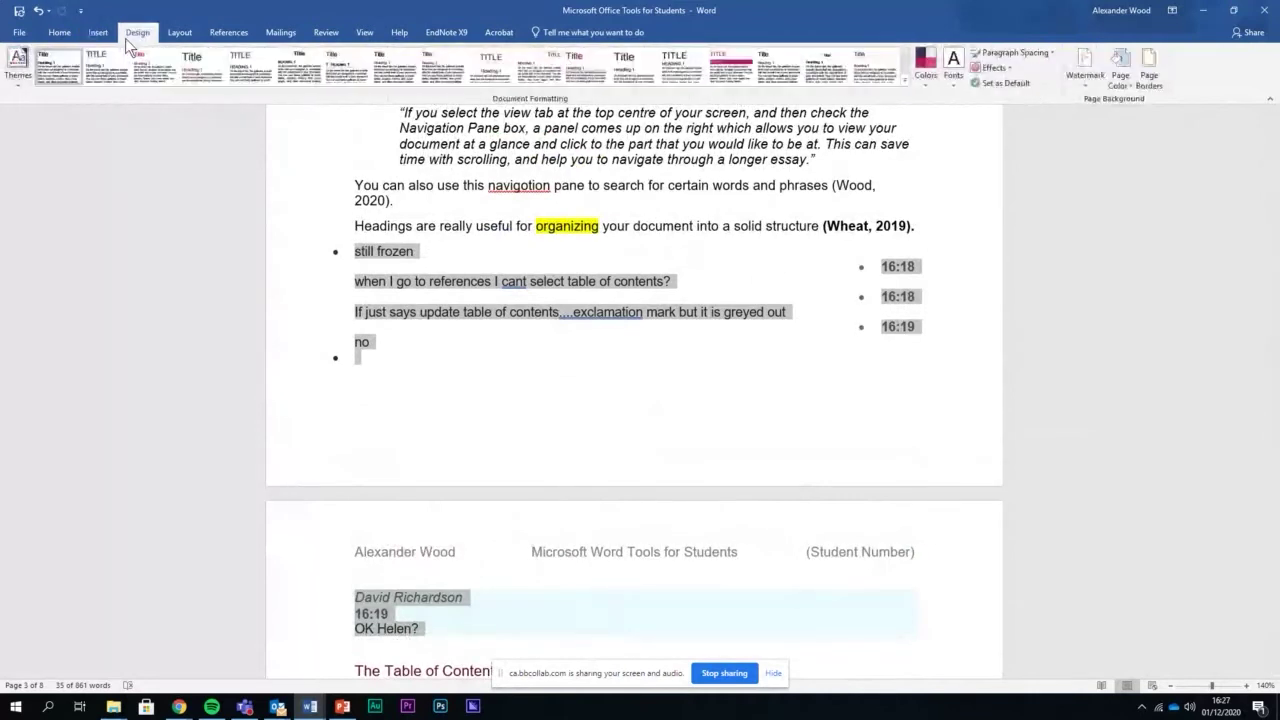
# Clear all formatting from the pasted chat text, turning it into plain paragraphs
pyautogui.click(63, 34)
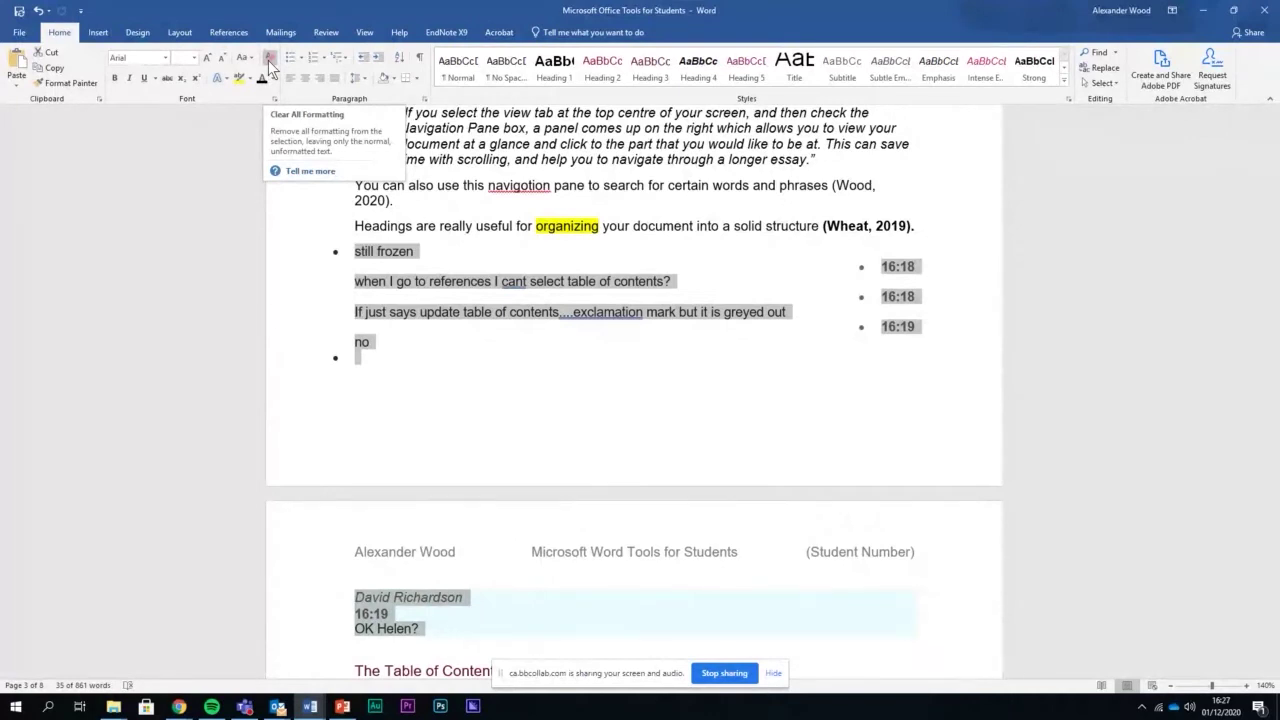
pyautogui.click(268, 60)
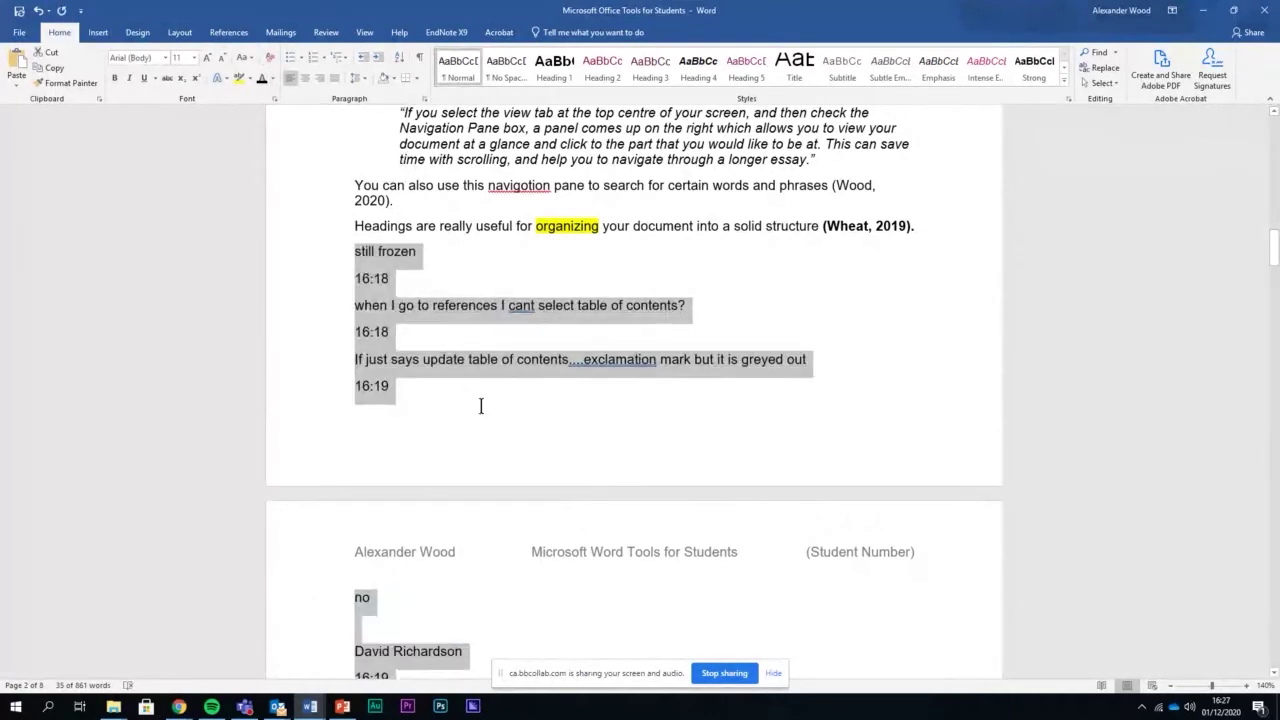
pyautogui.scroll(-3, 481, 406)
pyautogui.click(479, 566)
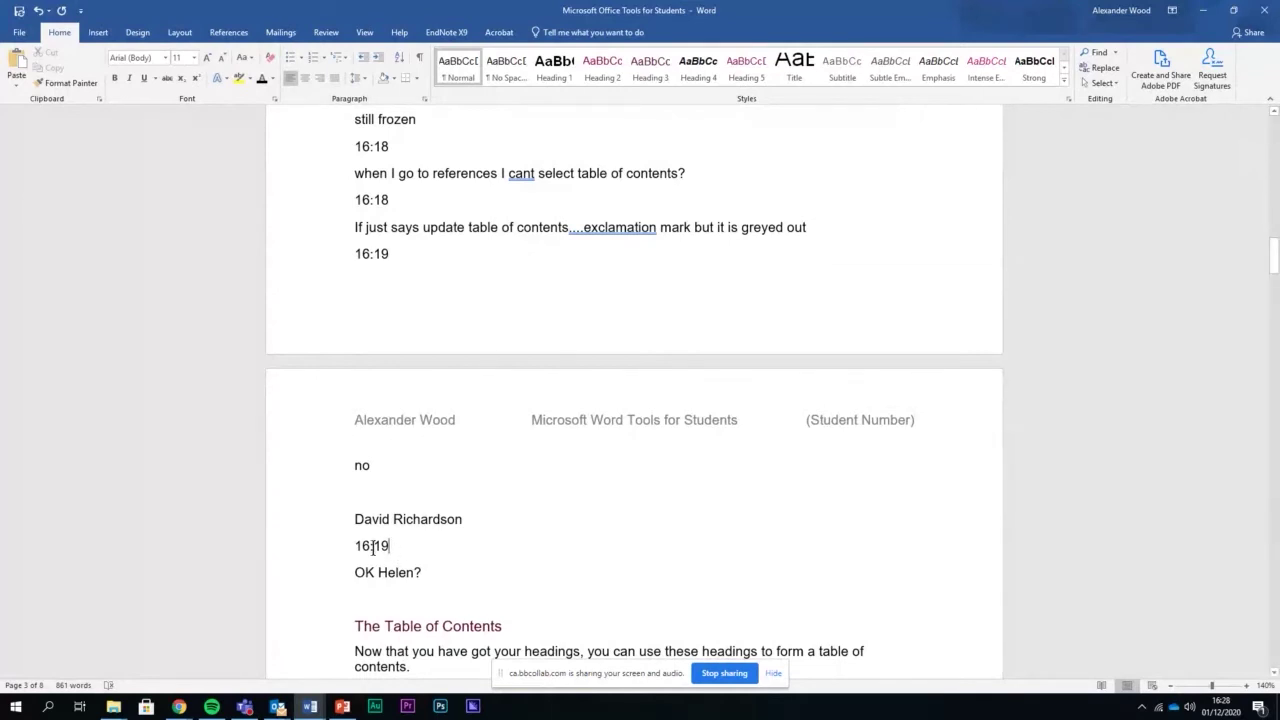
pyautogui.click(337, 546)
# Delete the 16:18 and 16:19 timestamp lines and the sender name line from the chat
pyautogui.press('Delete')
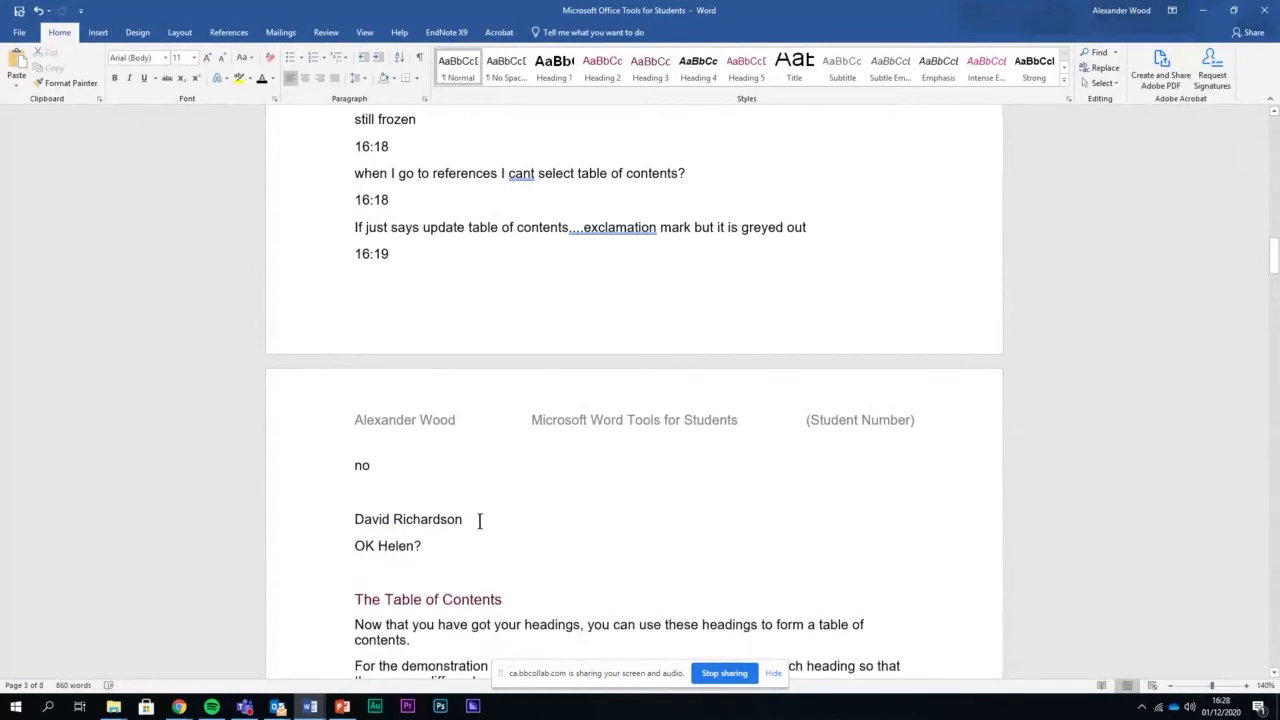
pyautogui.moveTo(479, 521); pyautogui.dragTo(372, 521)
pyautogui.press('Delete')
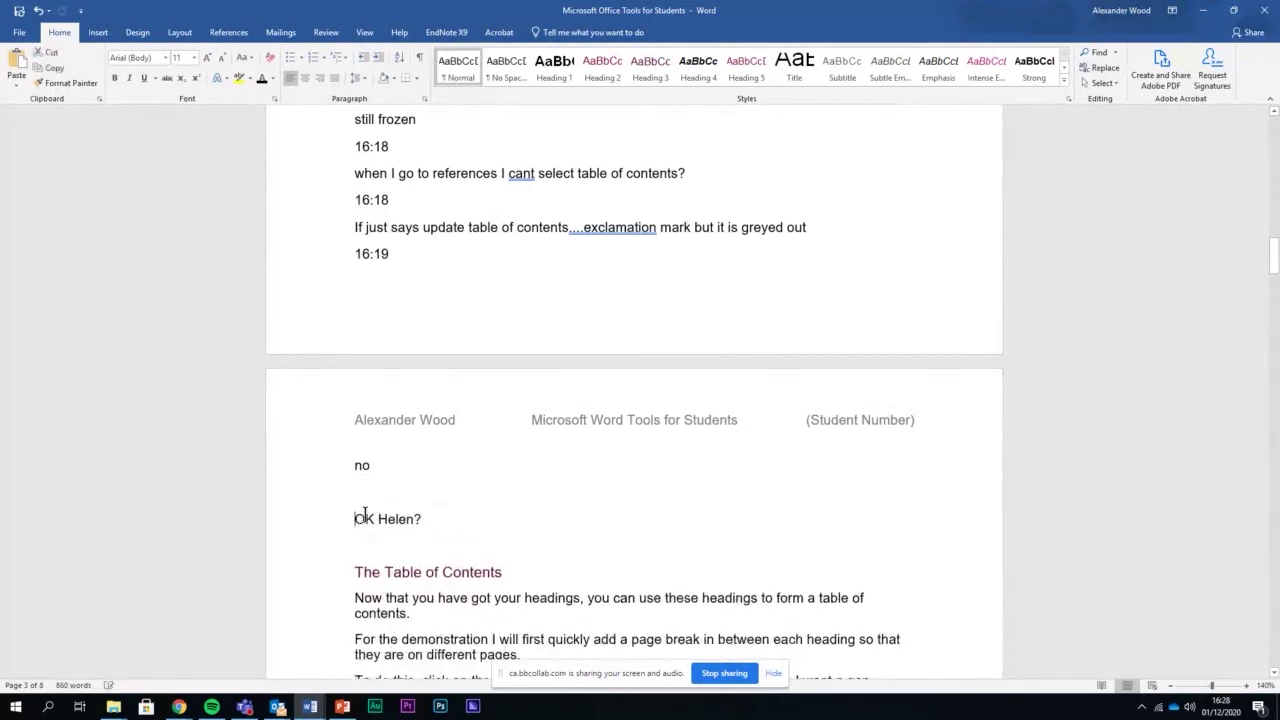
pyautogui.scroll(1, 449, 434)
pyautogui.moveTo(419, 343); pyautogui.dragTo(343, 349)
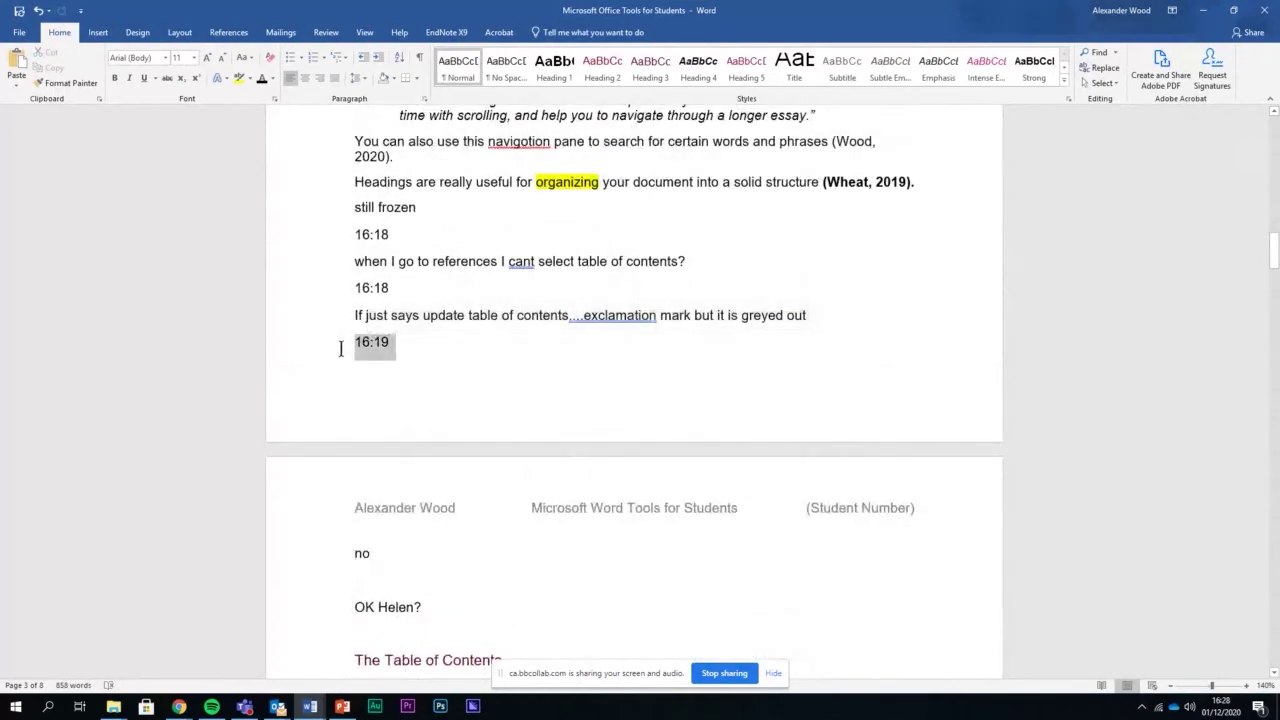
pyautogui.tripleClick(357, 234)
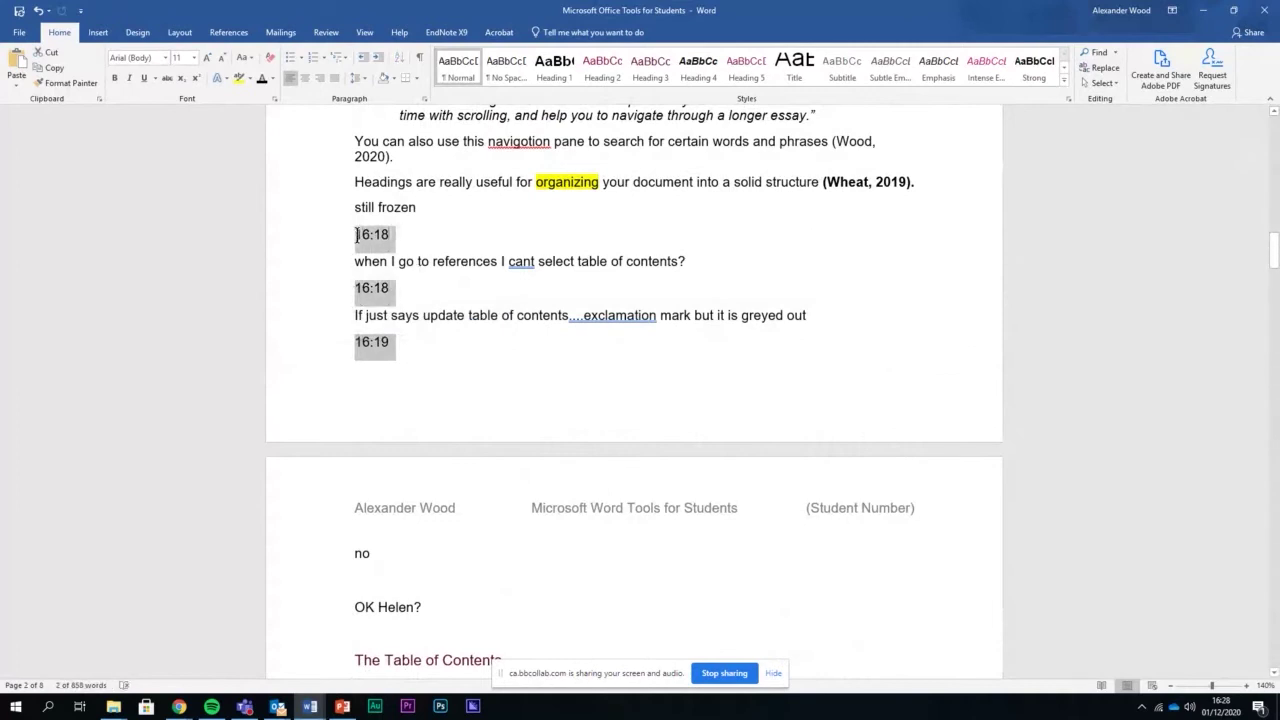
pyautogui.press('Delete')
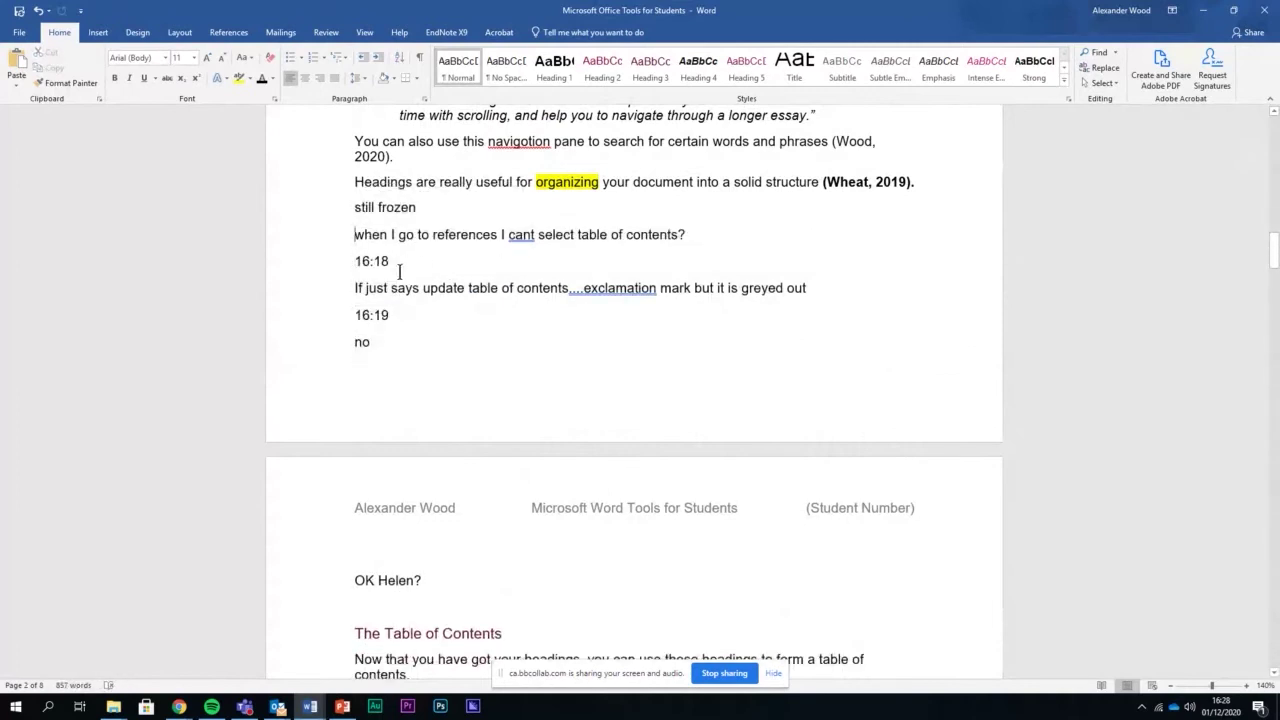
pyautogui.moveTo(349, 260); pyautogui.dragTo(391, 258)
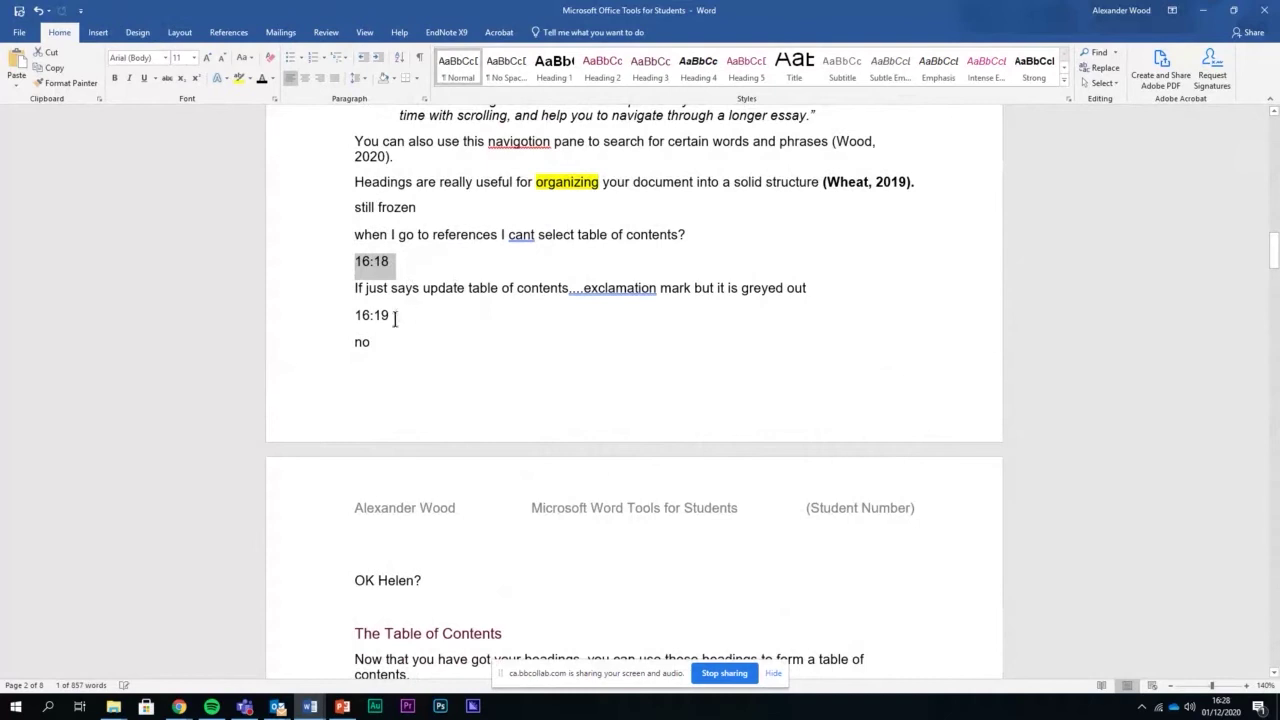
pyautogui.moveTo(394, 317); pyautogui.dragTo(348, 323)
pyautogui.press('Delete')
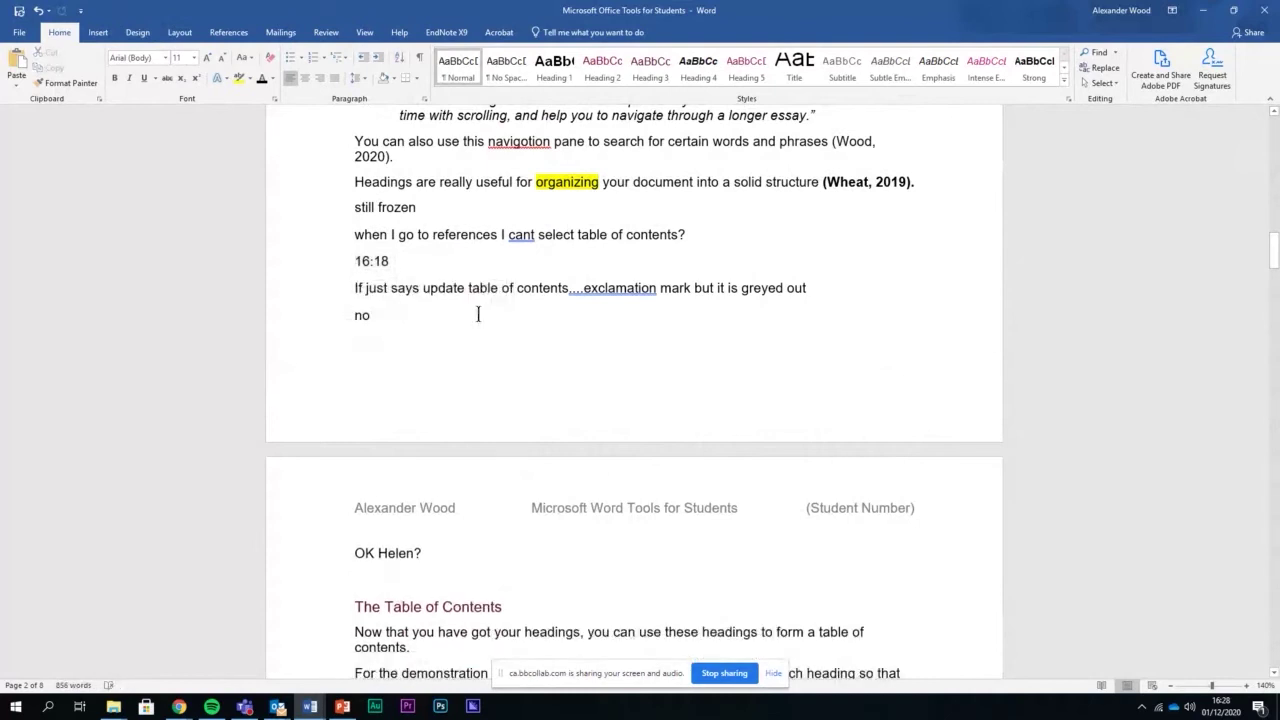
pyautogui.moveTo(423, 263); pyautogui.dragTo(358, 272)
pyautogui.press('Delete')
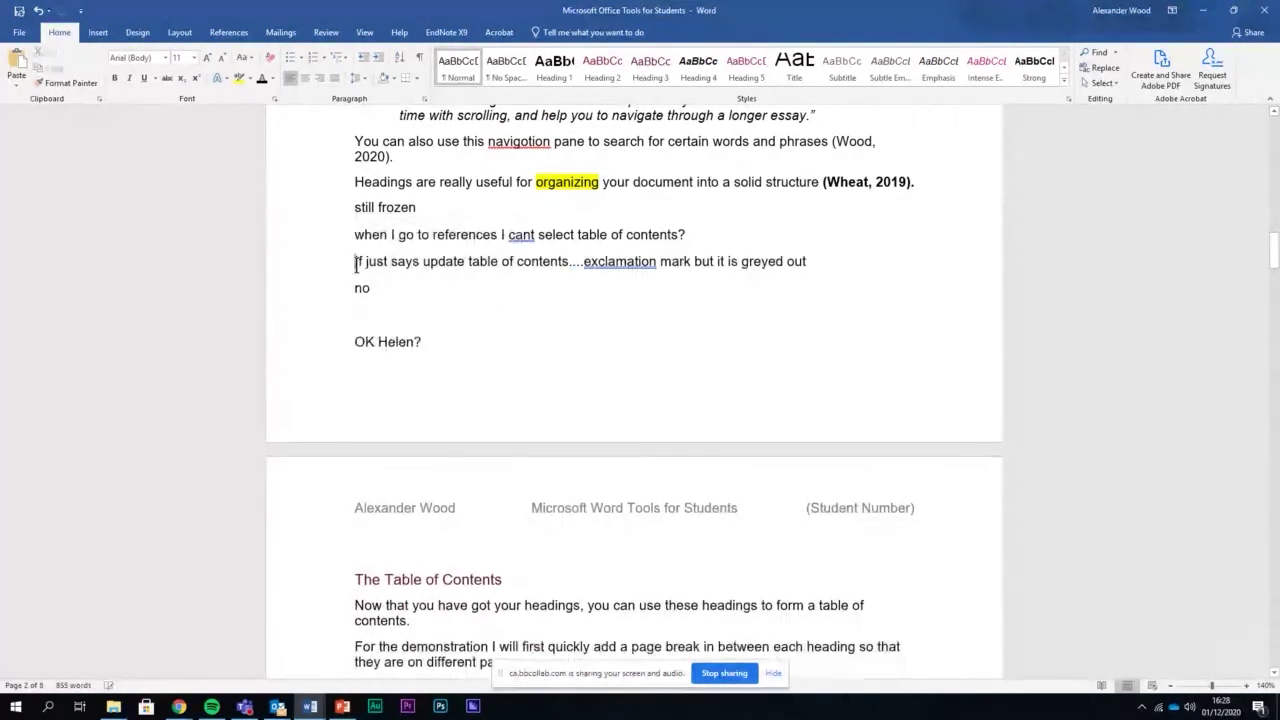
pyautogui.scroll(-2, 397, 309)
pyautogui.scroll(2, 403, 330)
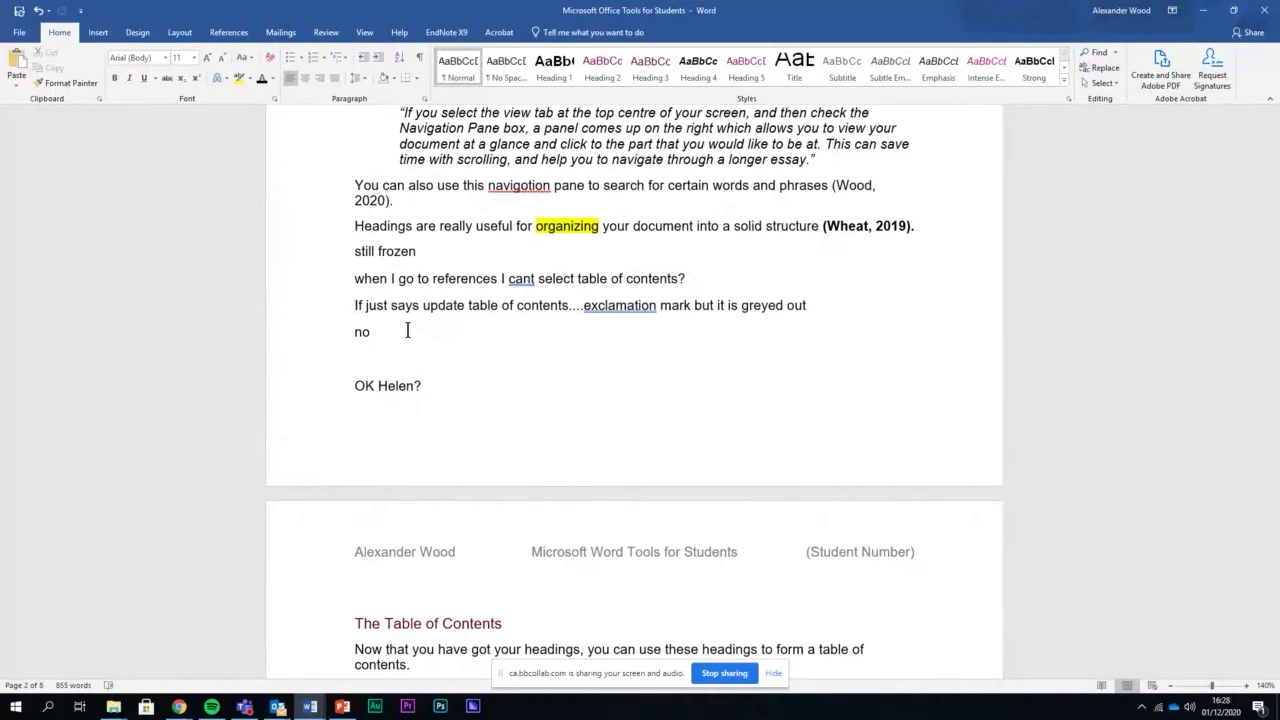
# Delete the remaining chat lines and the empty line above The Table of Contents
pyautogui.moveTo(460, 383); pyautogui.dragTo(348, 250)
pyautogui.press('Delete')
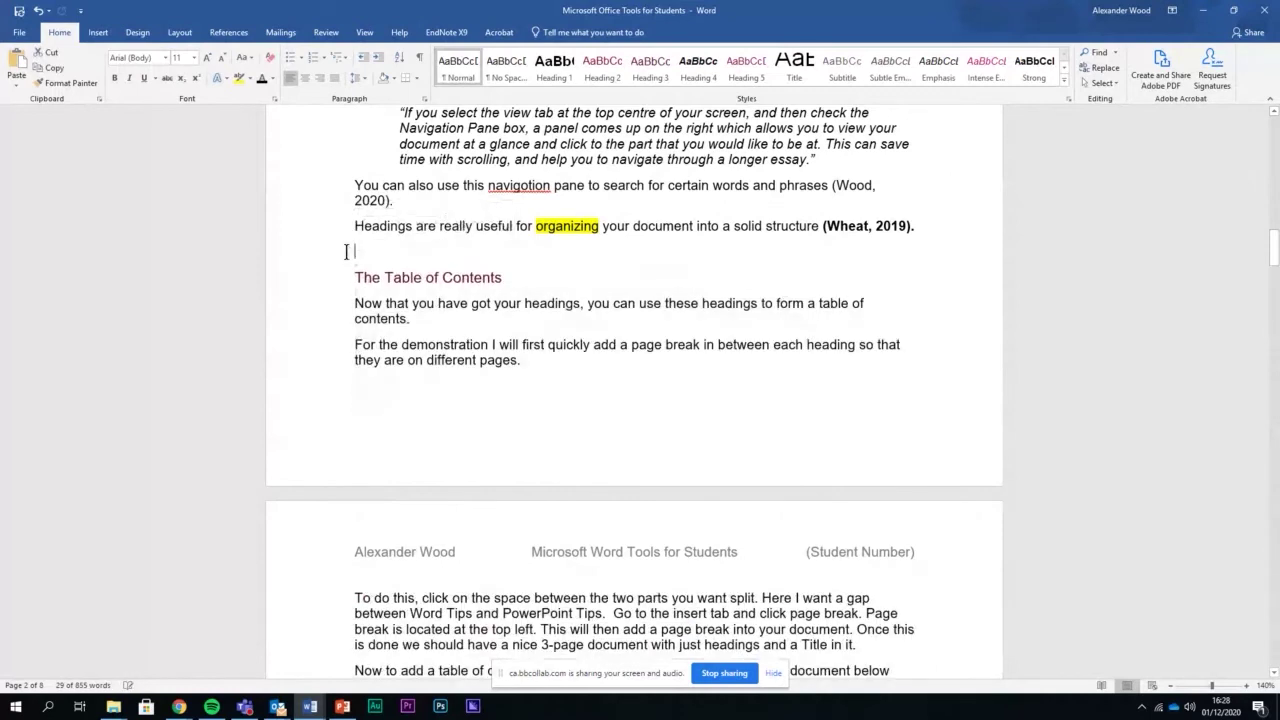
pyautogui.press('Delete')
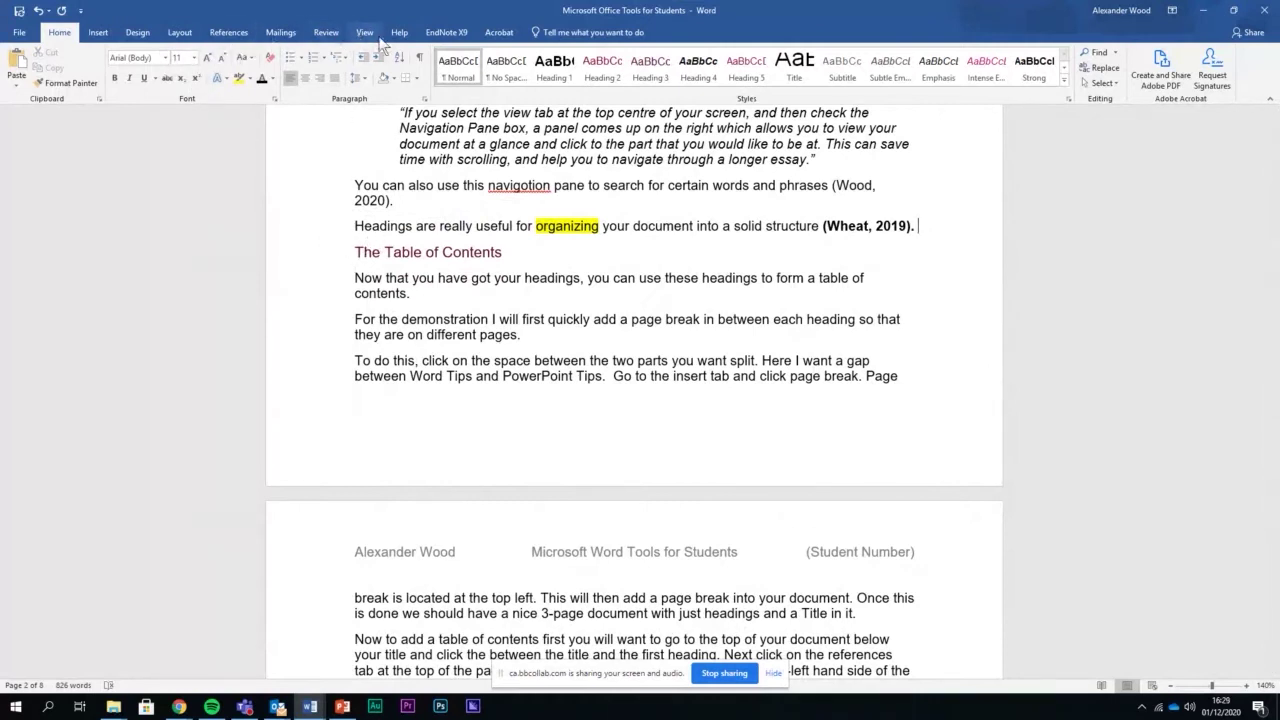
# Open the guide in a second window ('Microsoft Office Tools for Students:2') and snap it to the left half
pyautogui.click(365, 33)
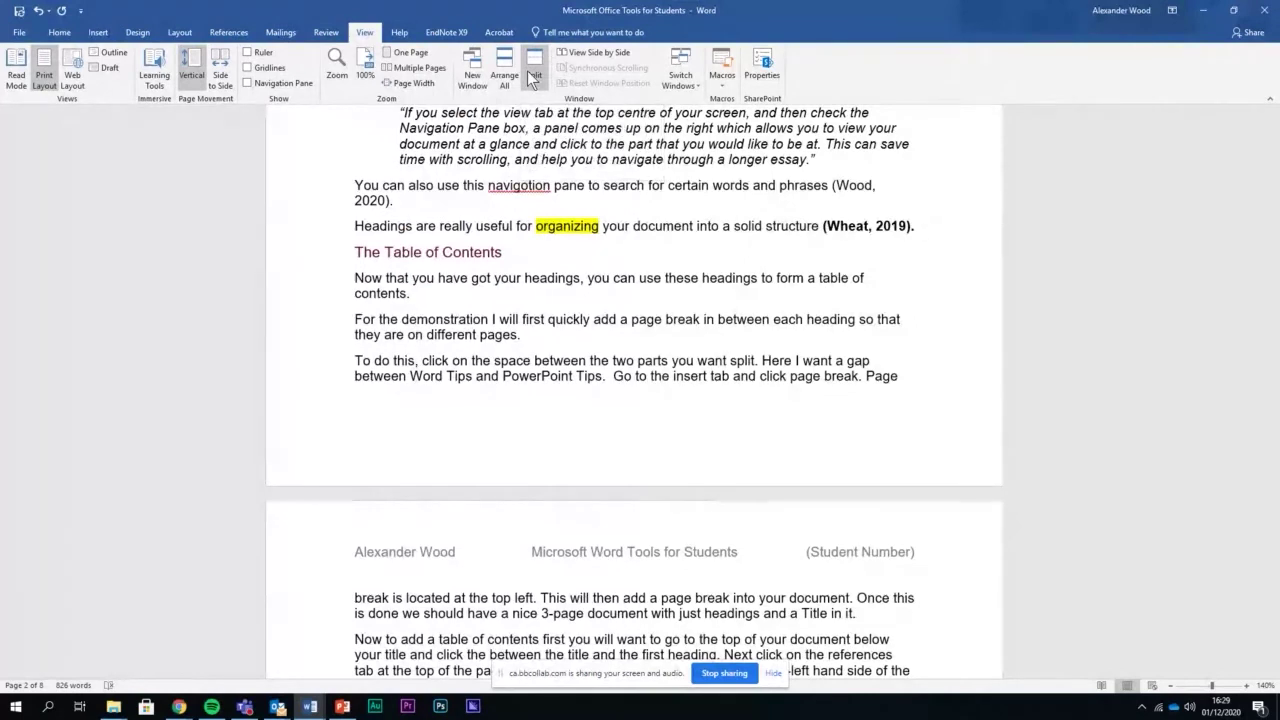
pyautogui.click(471, 78)
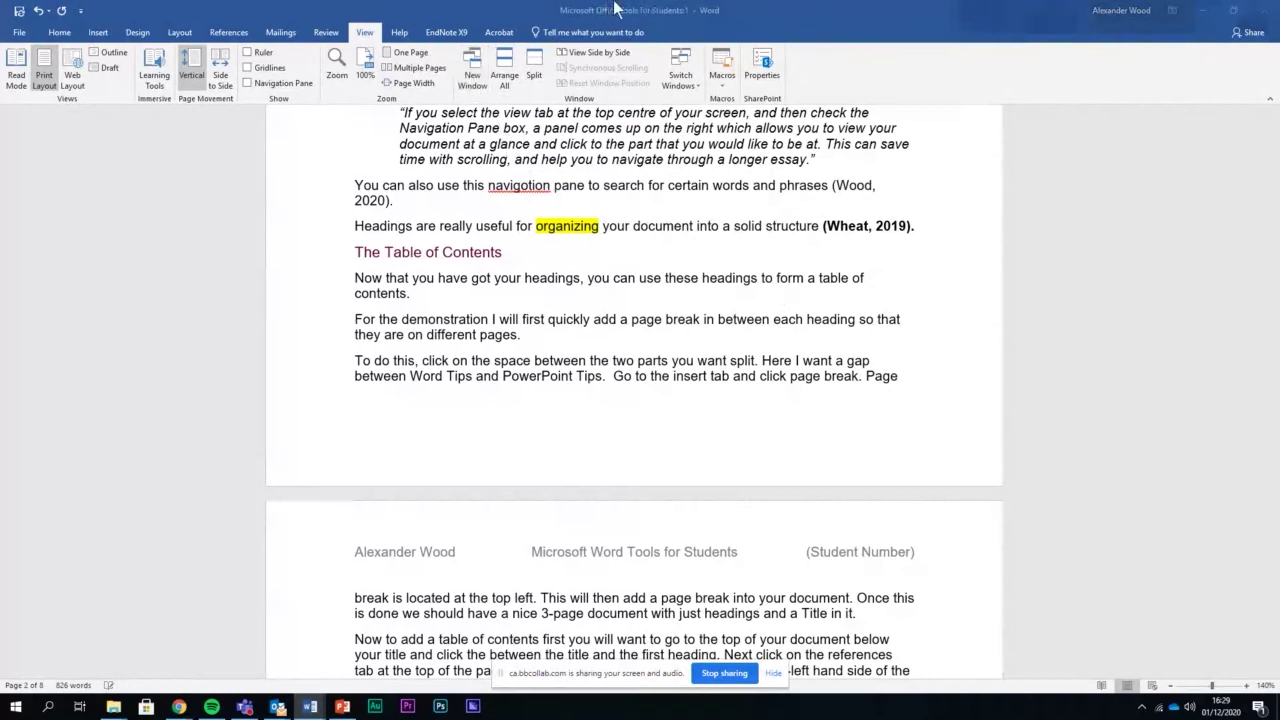
pyautogui.moveTo(1200, 156); pyautogui.dragTo(640, 201)
pyautogui.moveTo(846, 12); pyautogui.dragTo(0, 158)
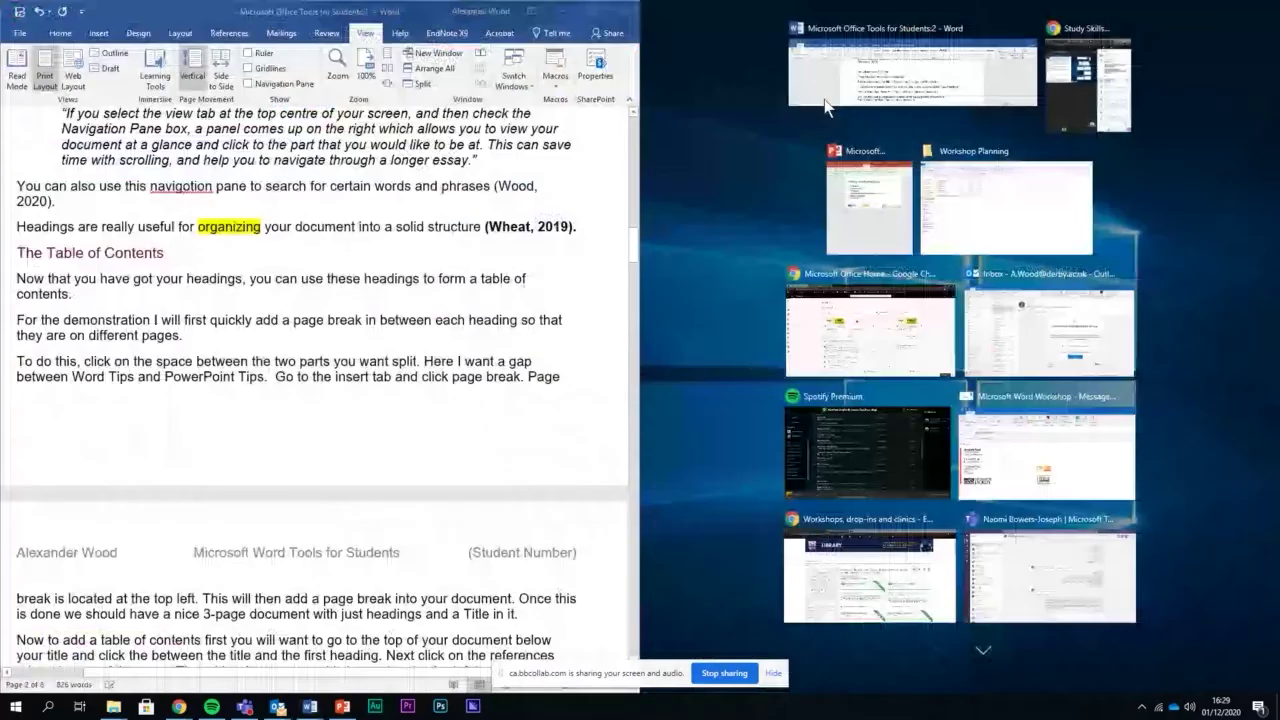
pyautogui.click(826, 106)
pyautogui.scroll(10, 349, 304)
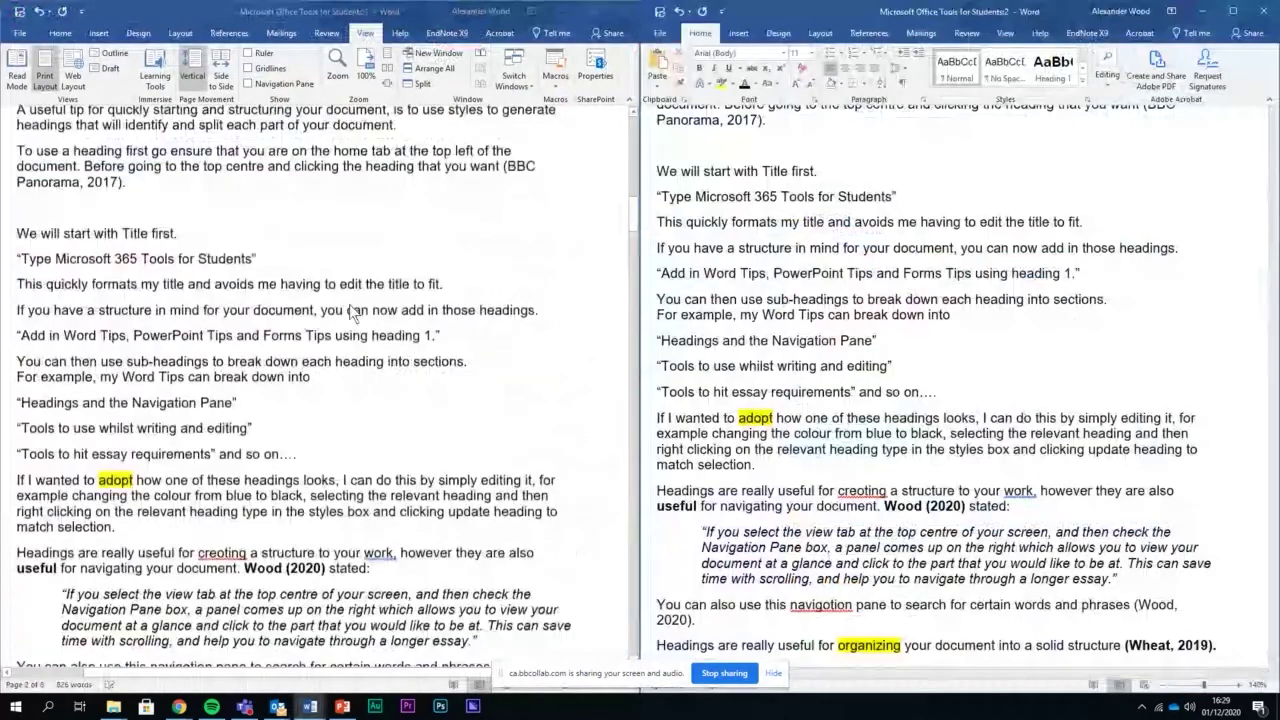
pyautogui.scroll(3, 820, 245)
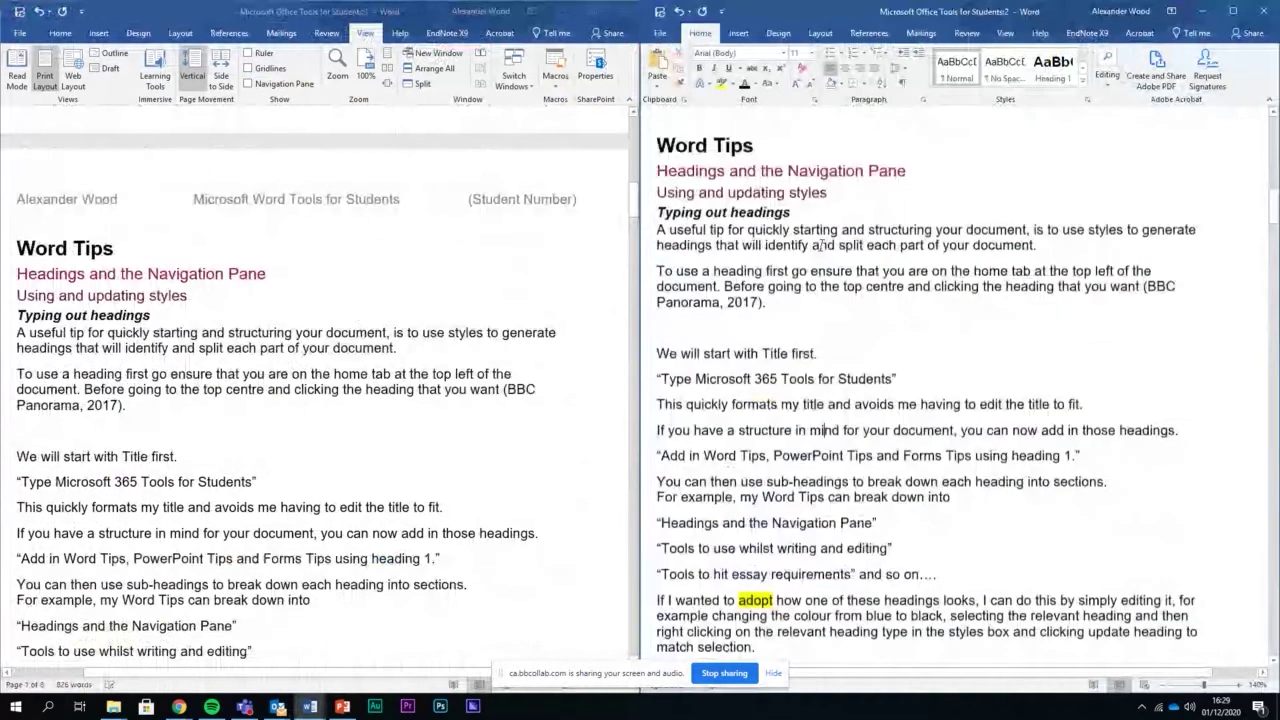
pyautogui.click(162, 410)
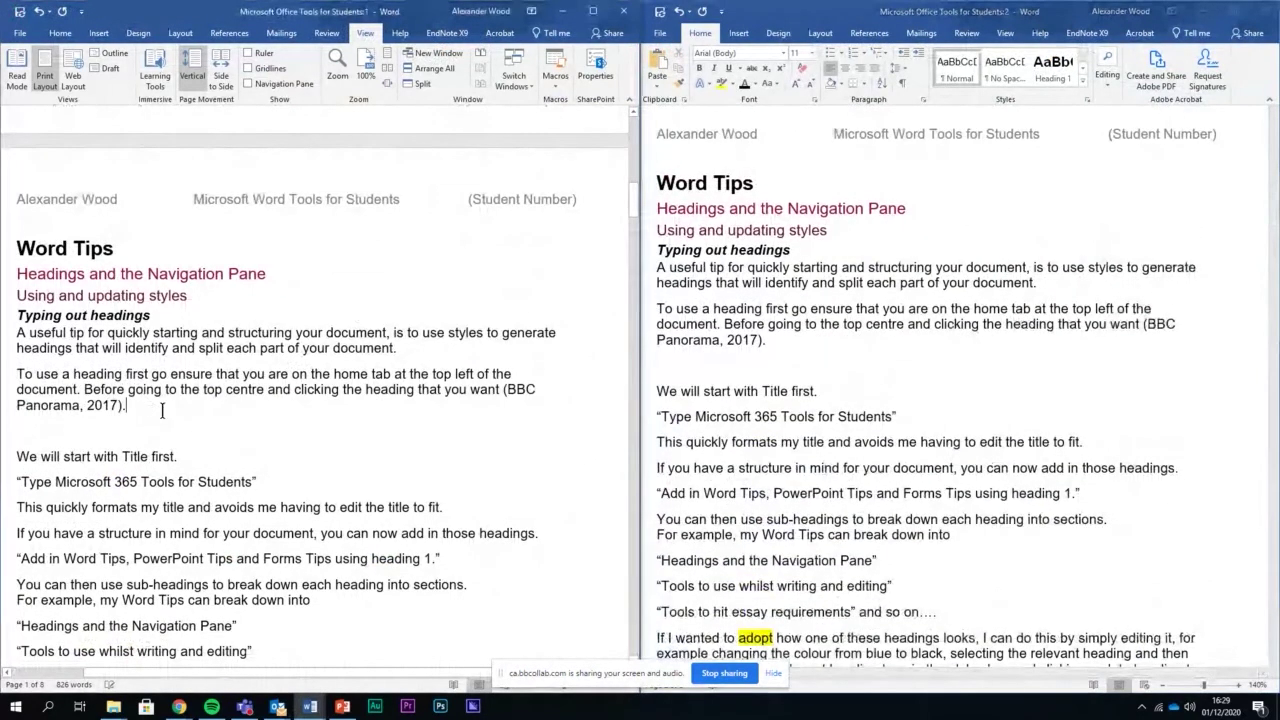
pyautogui.write('rt')
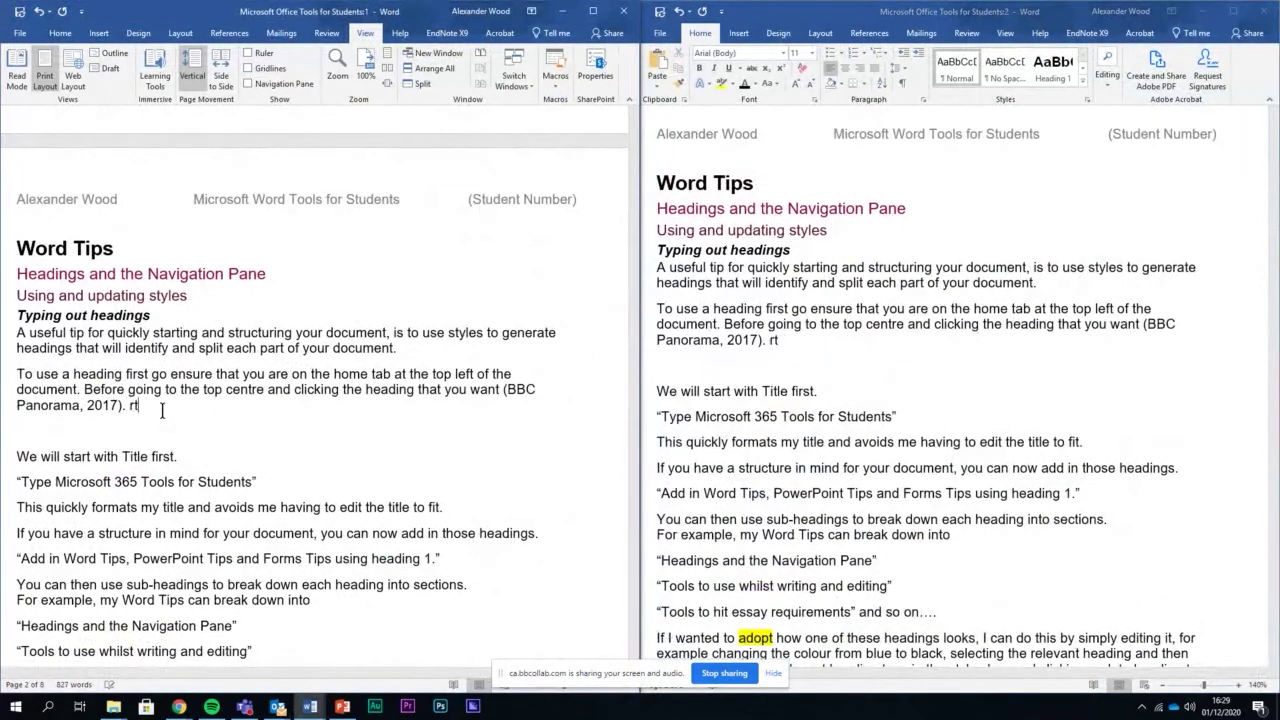
pyautogui.press('BackSpace')
pyautogui.press('BackSpace')
pyautogui.write('In')
pyautogui.press('BackSpace')
pyautogui.press('BackSpace')
pyautogui.write('Today is a good d')
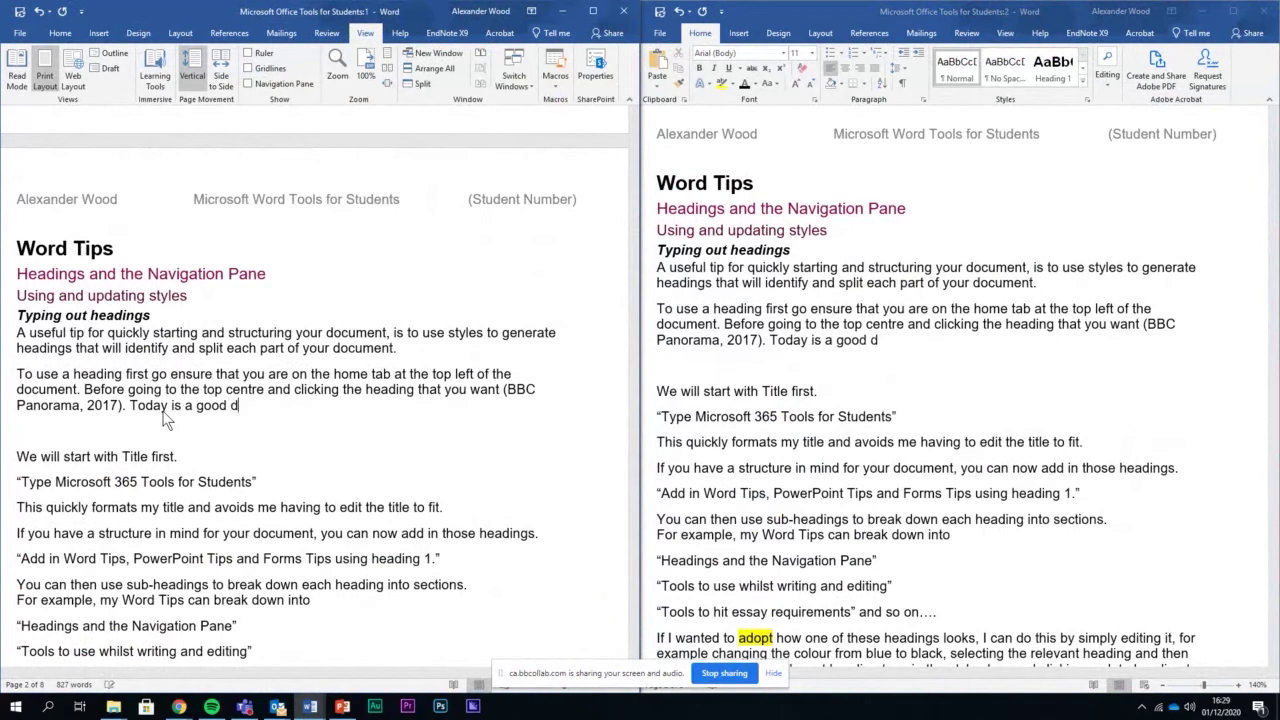
pyautogui.write('ay.')
pyautogui.scroll(-15, 833, 360)
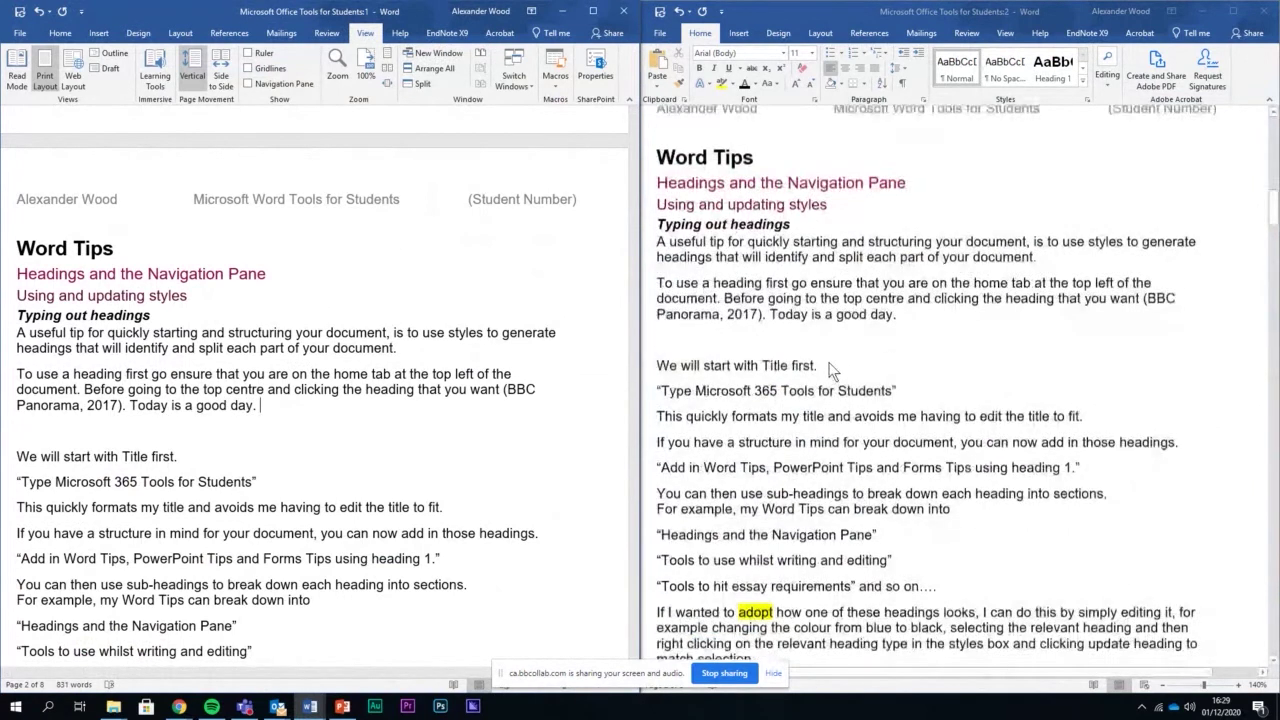
pyautogui.scroll(2, 833, 375)
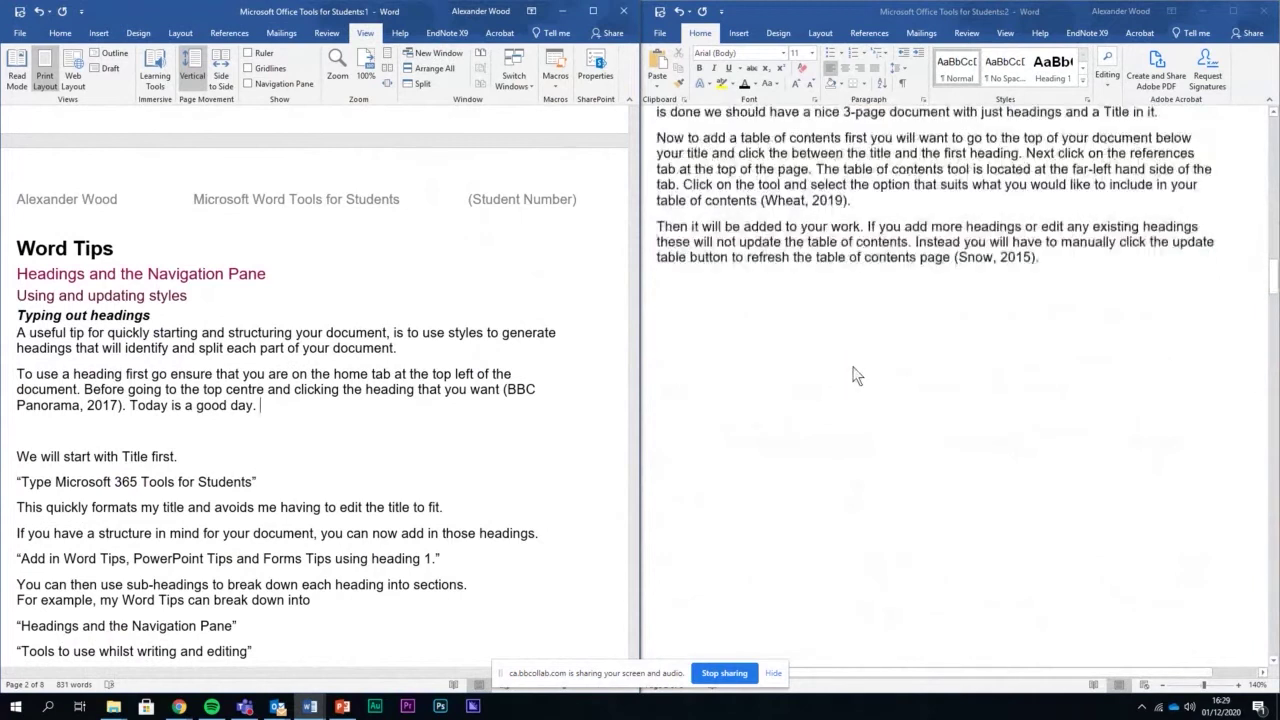
pyautogui.click(873, 376)
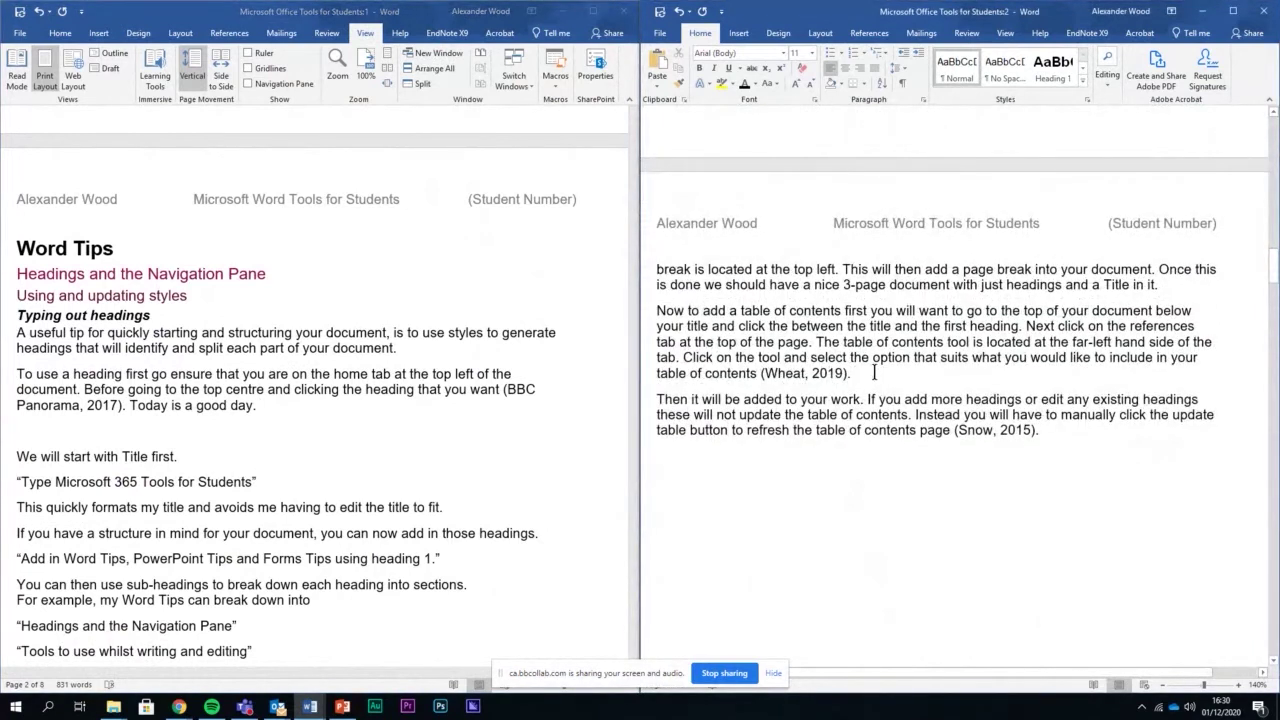
pyautogui.scroll(-15, 900, 370)
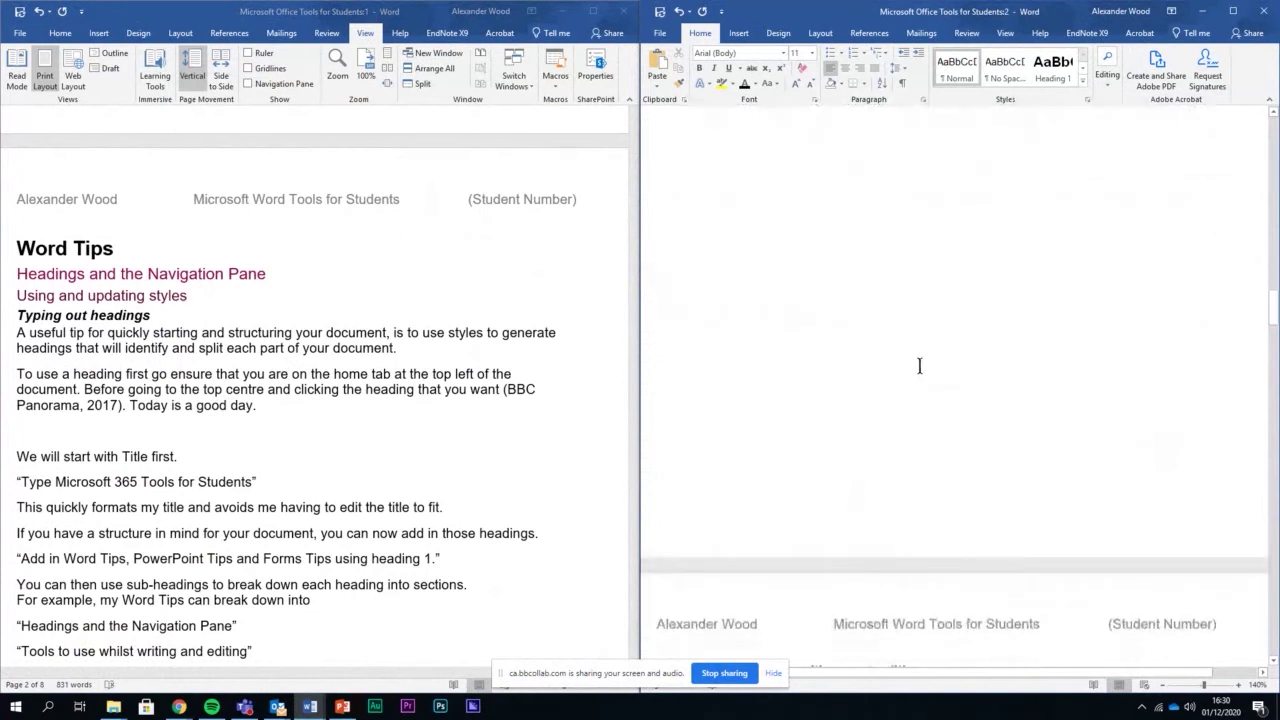
# Place the insertion point on the empty line under the new page's heading
pyautogui.scroll(-2, 920, 366)
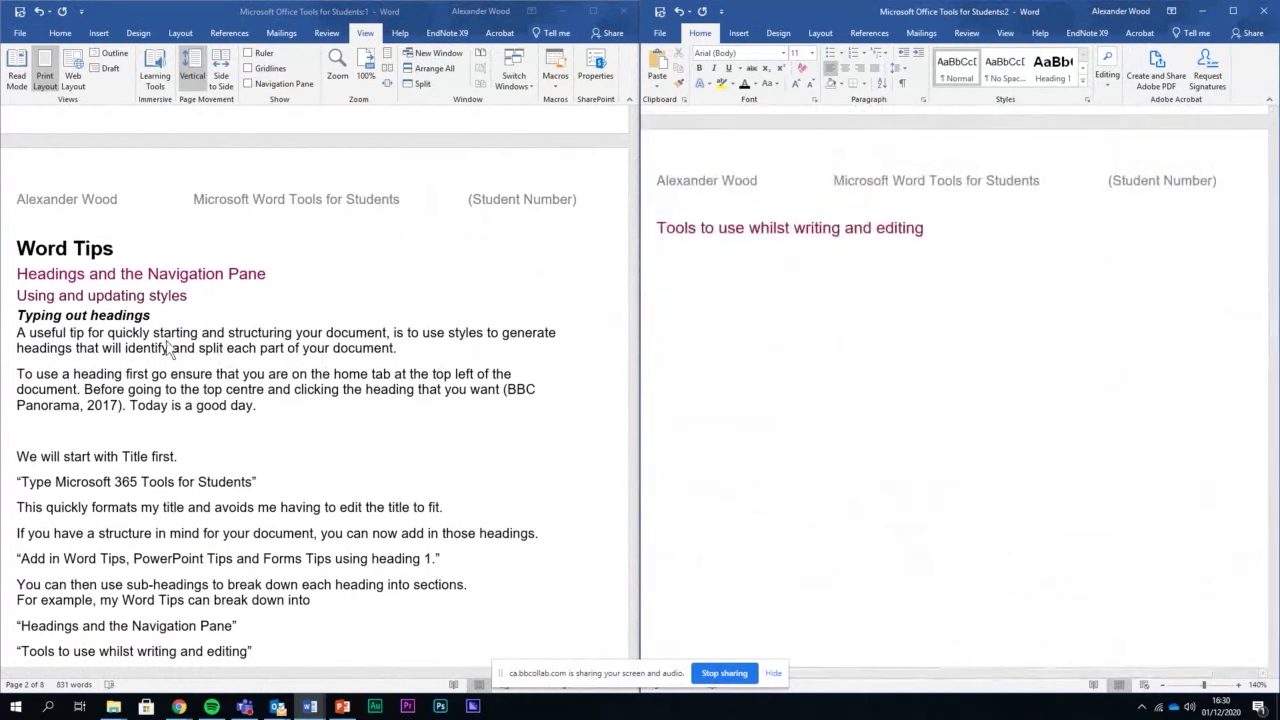
pyautogui.click(643, 277)
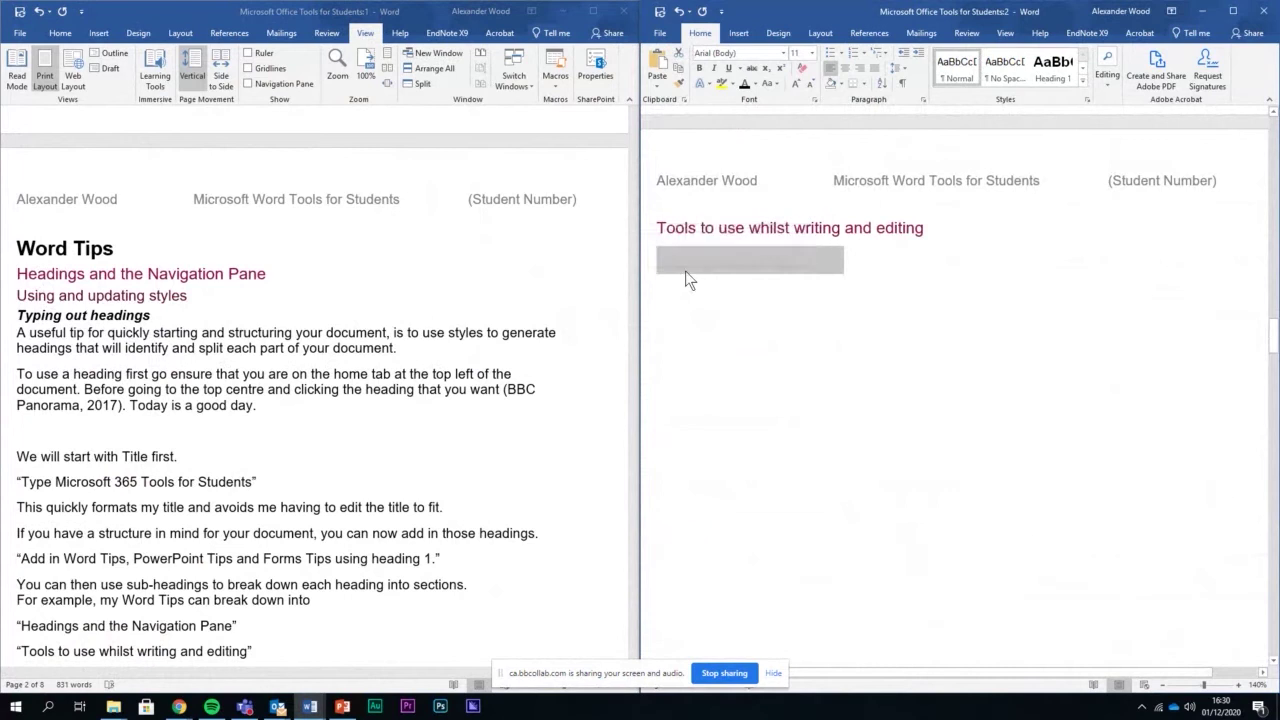
pyautogui.click(688, 280)
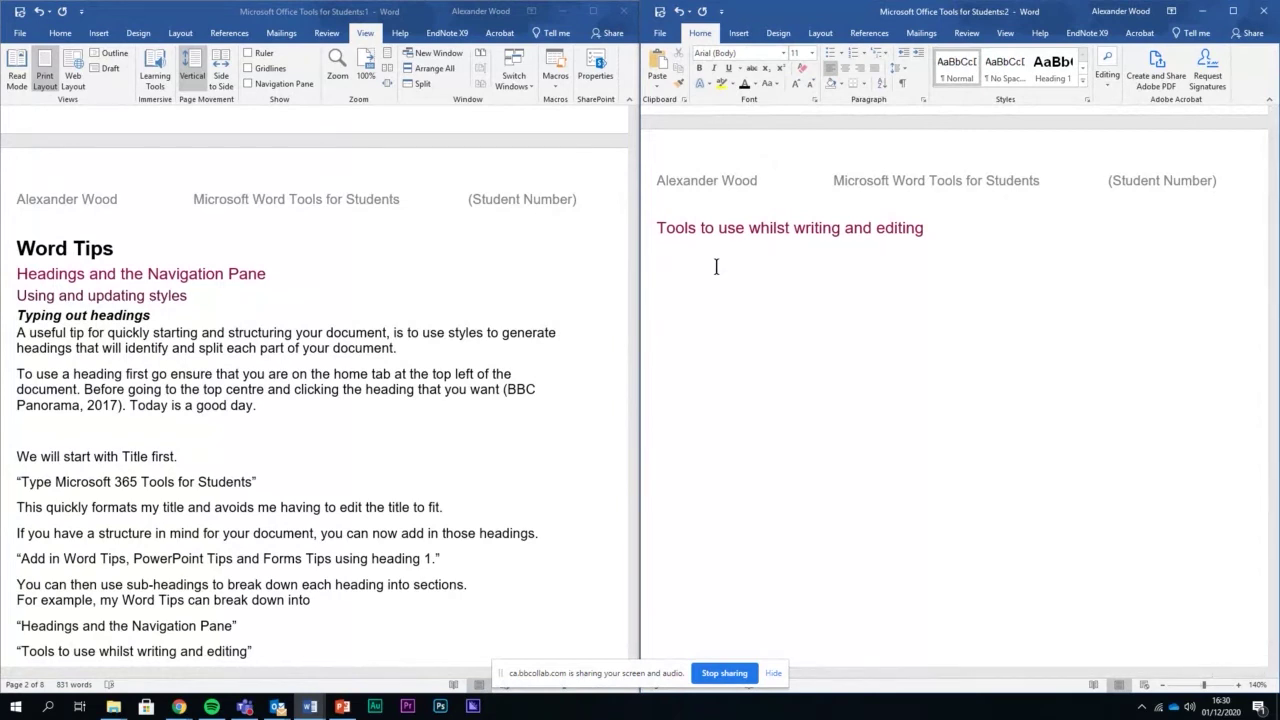
# Close the second guide window and maximize the remaining original window
pyautogui.click(288, 408)
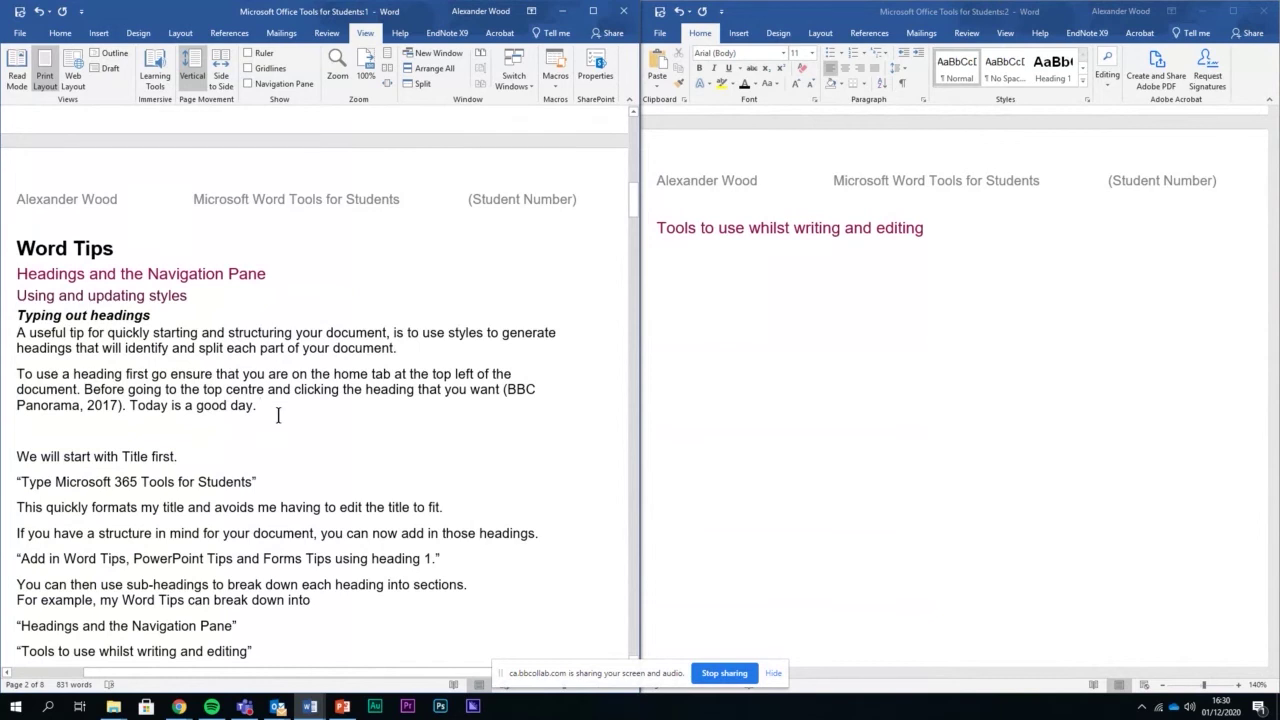
pyautogui.click(1263, 11)
pyautogui.click(593, 11)
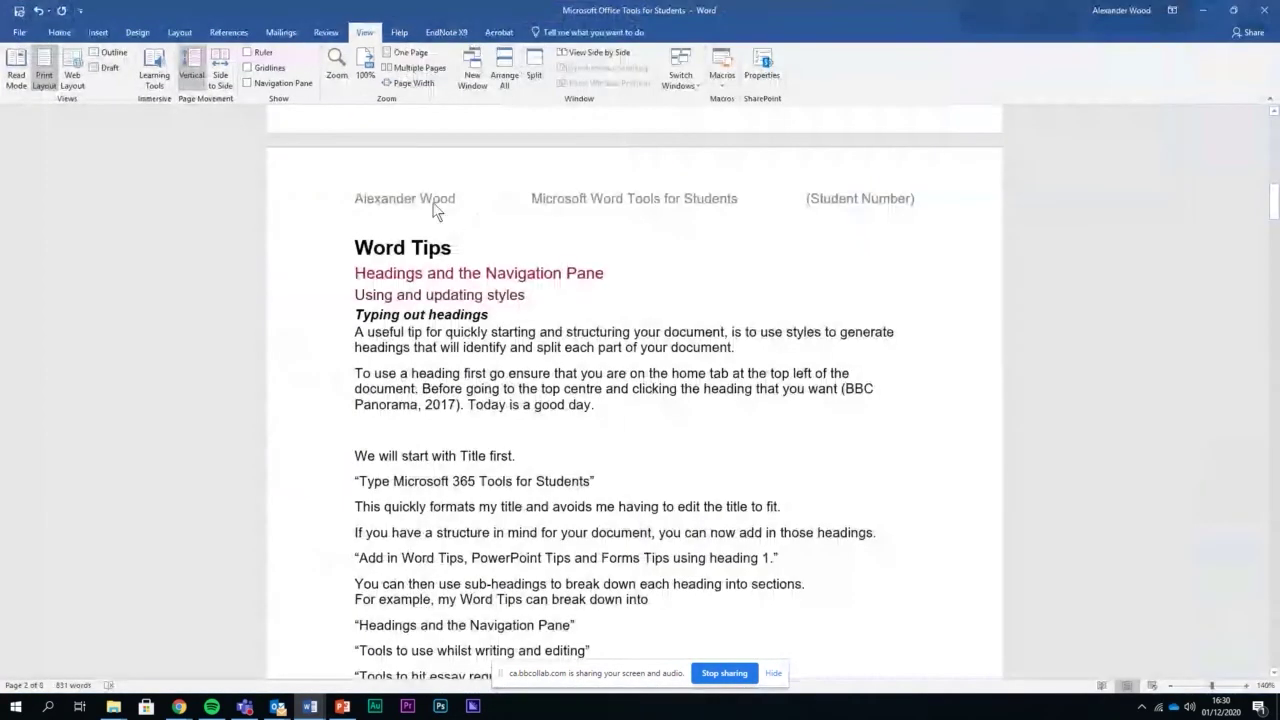
pyautogui.click(59, 32)
pyautogui.click(362, 32)
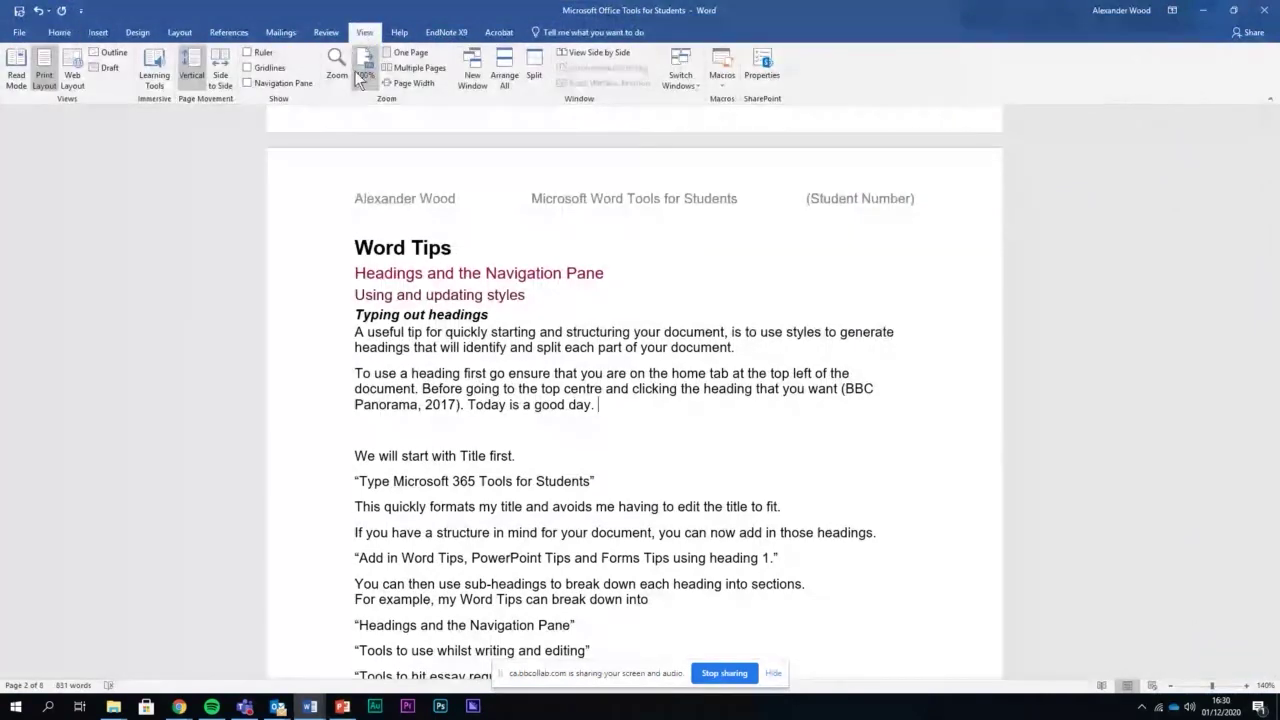
pyautogui.click(472, 72)
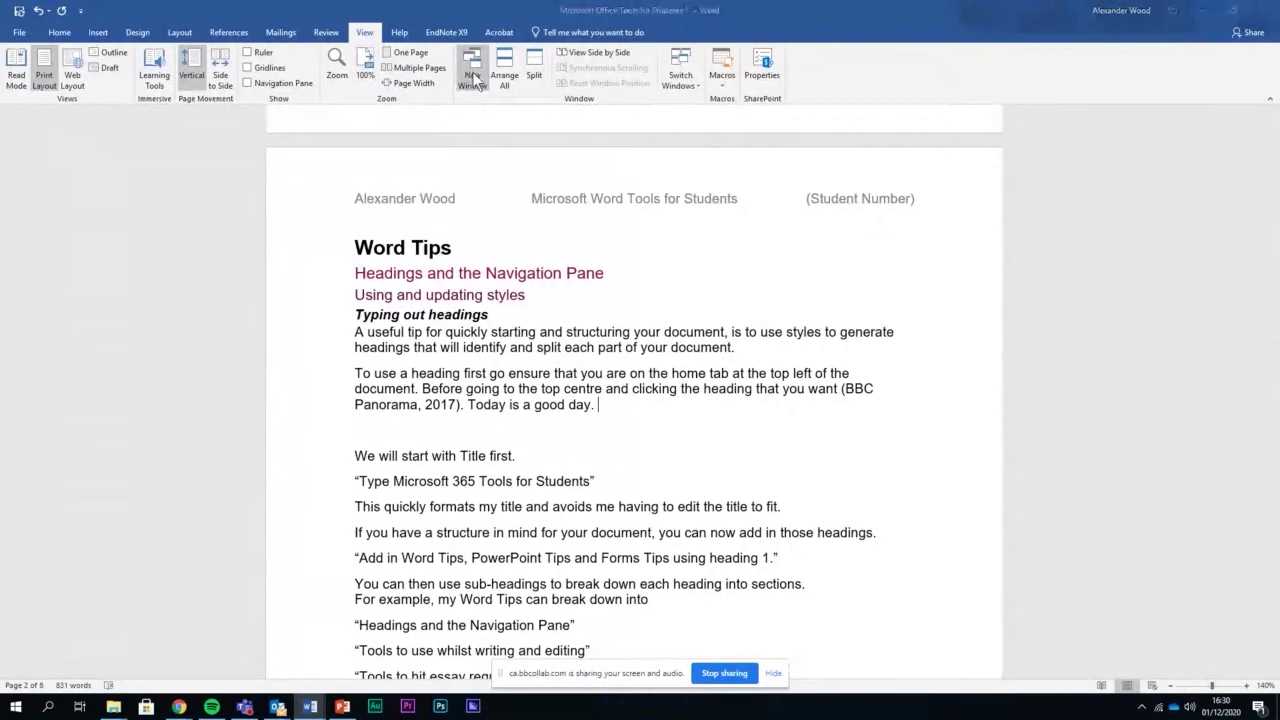
pyautogui.press('super+Down')
pyautogui.press('super+Down')
pyautogui.press('super+Left')
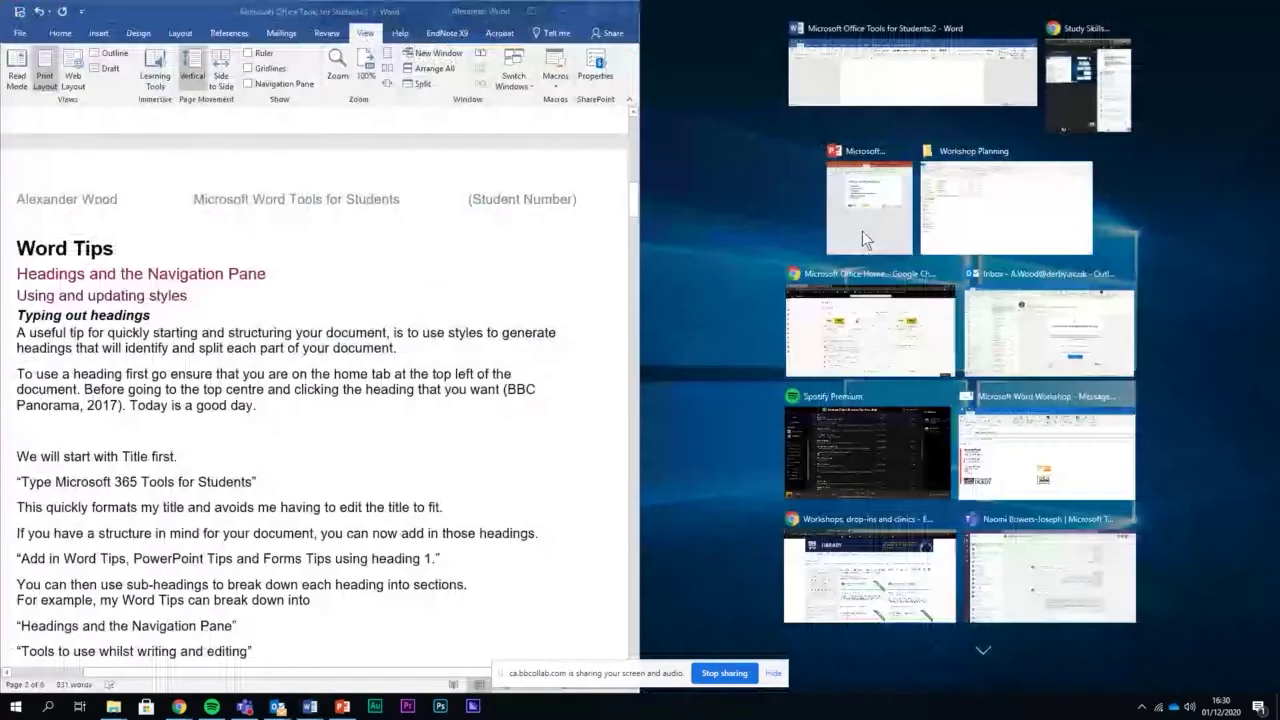
pyautogui.click(890, 82)
pyautogui.scroll(-3, 531, 405)
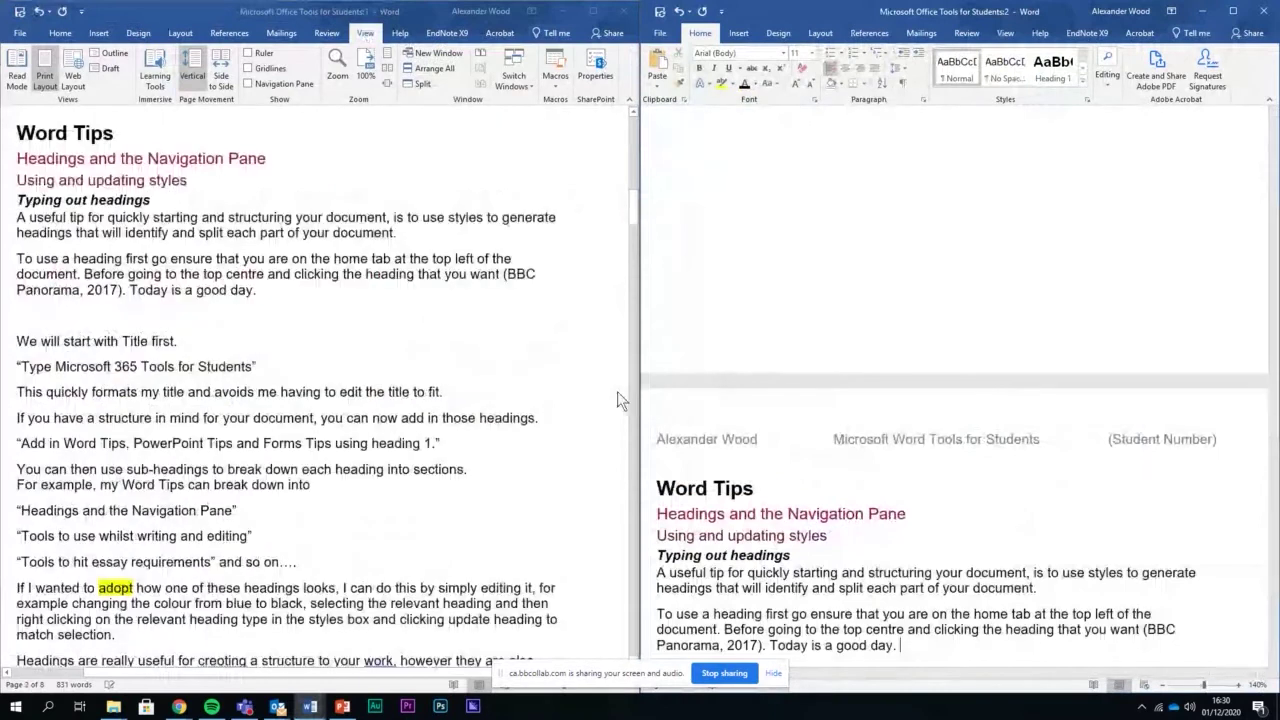
pyautogui.scroll(-7, 1126, 396)
pyautogui.scroll(-3, 980, 371)
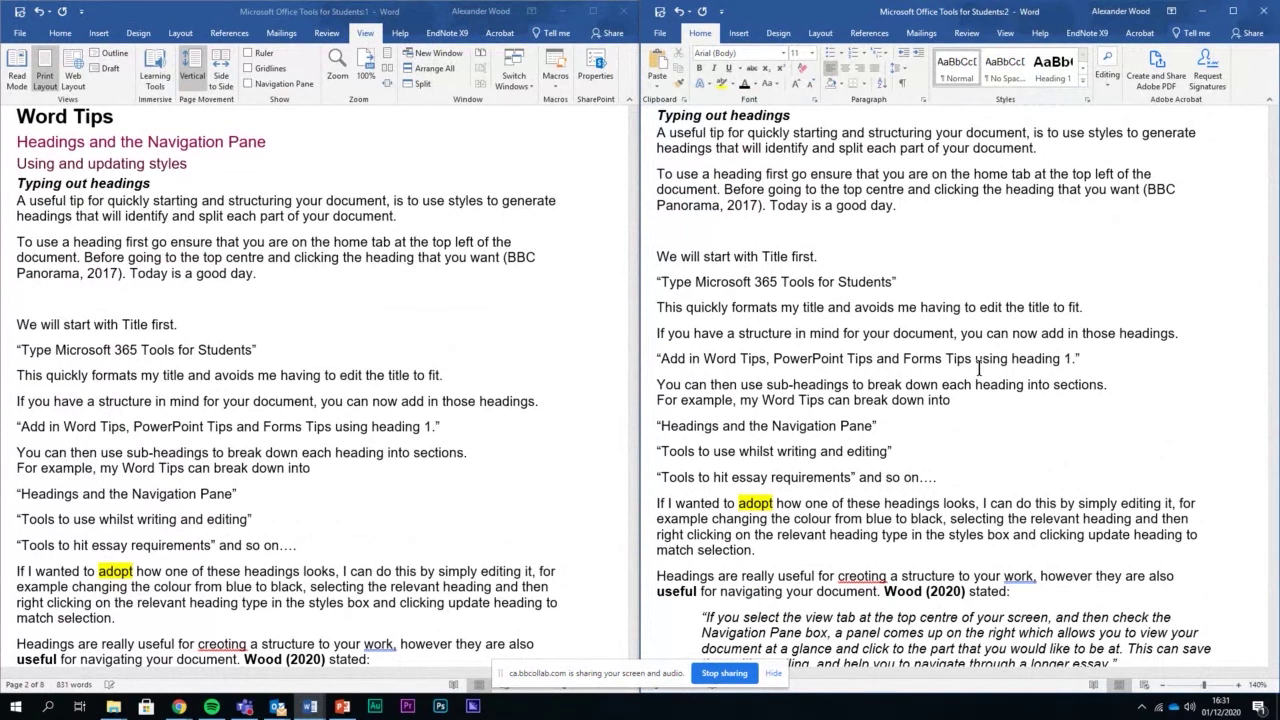
pyautogui.click(344, 475)
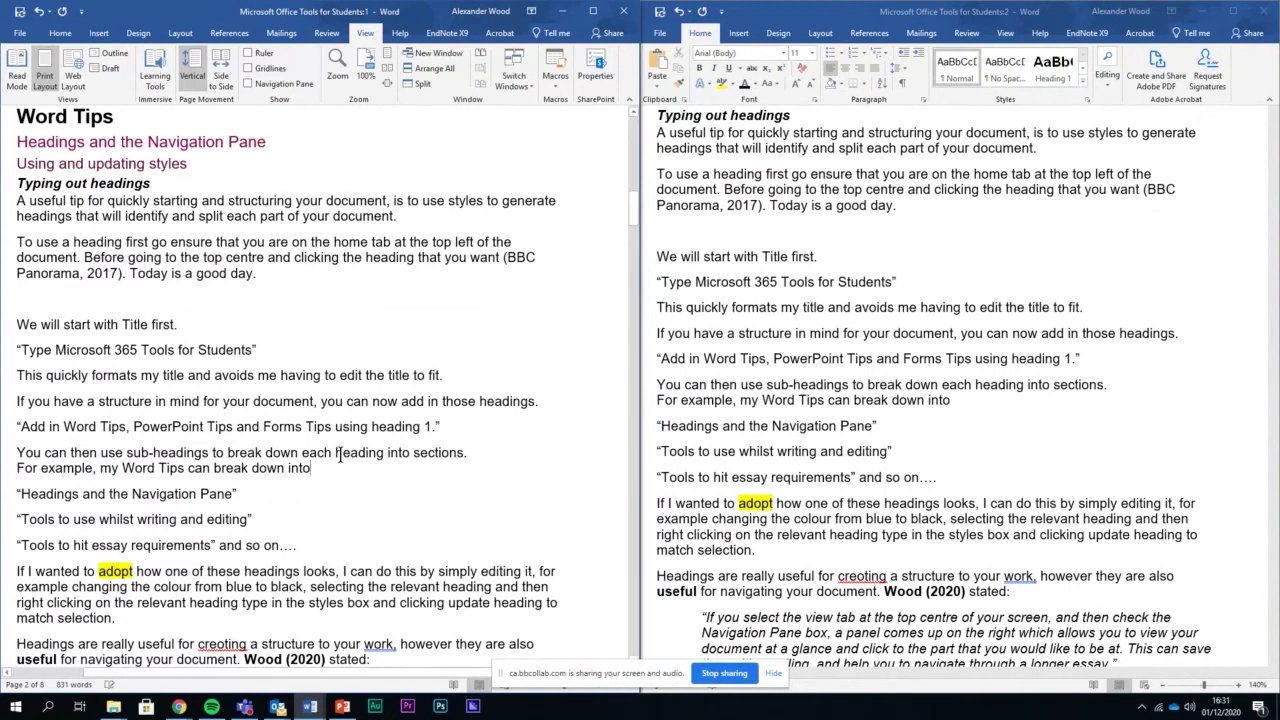
pyautogui.click(881, 267)
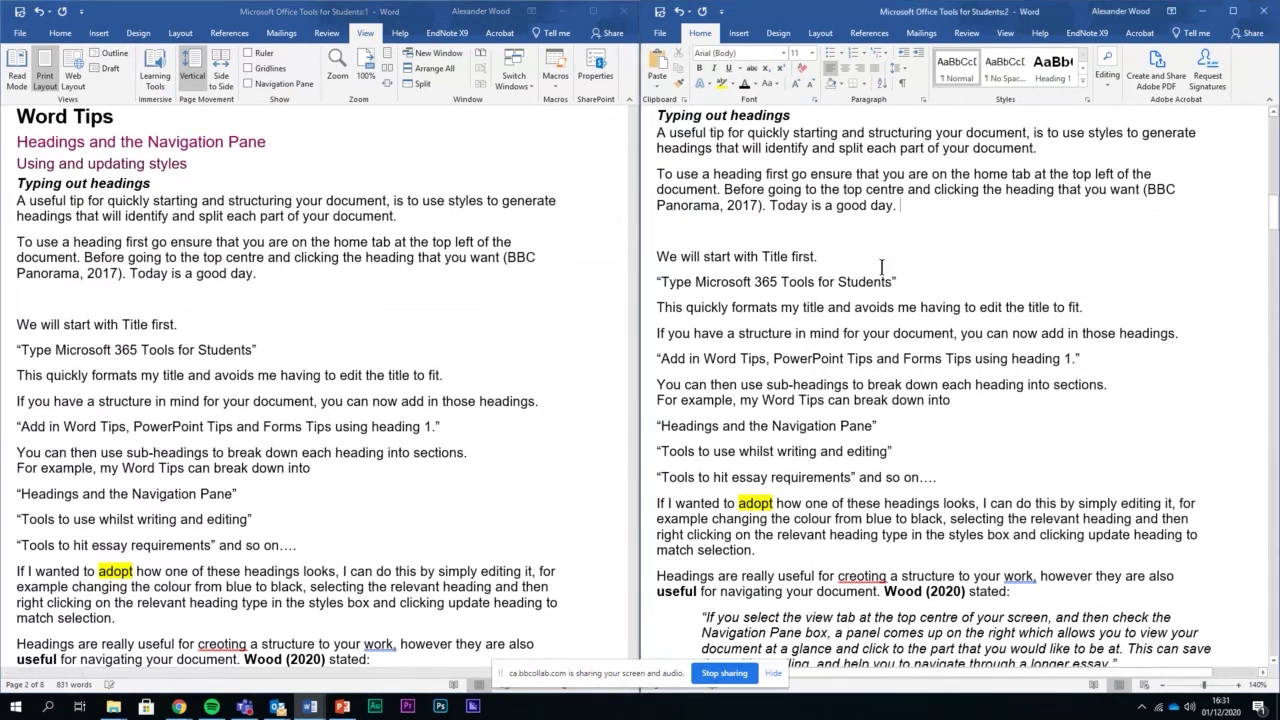
pyautogui.click(1262, 11)
pyautogui.doubleClick(594, 13)
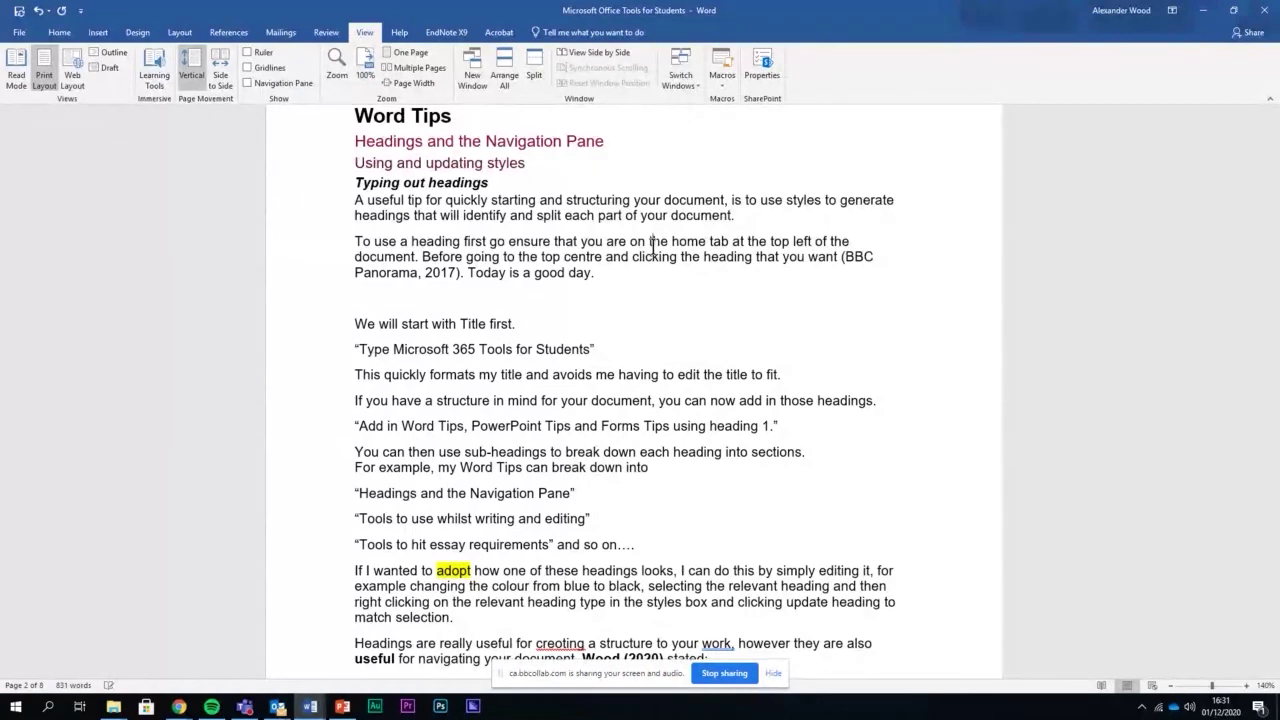
# Bring the Office 365 Presentation Plan document forward from the taskbar Word previews
pyautogui.moveTo(113, 706)
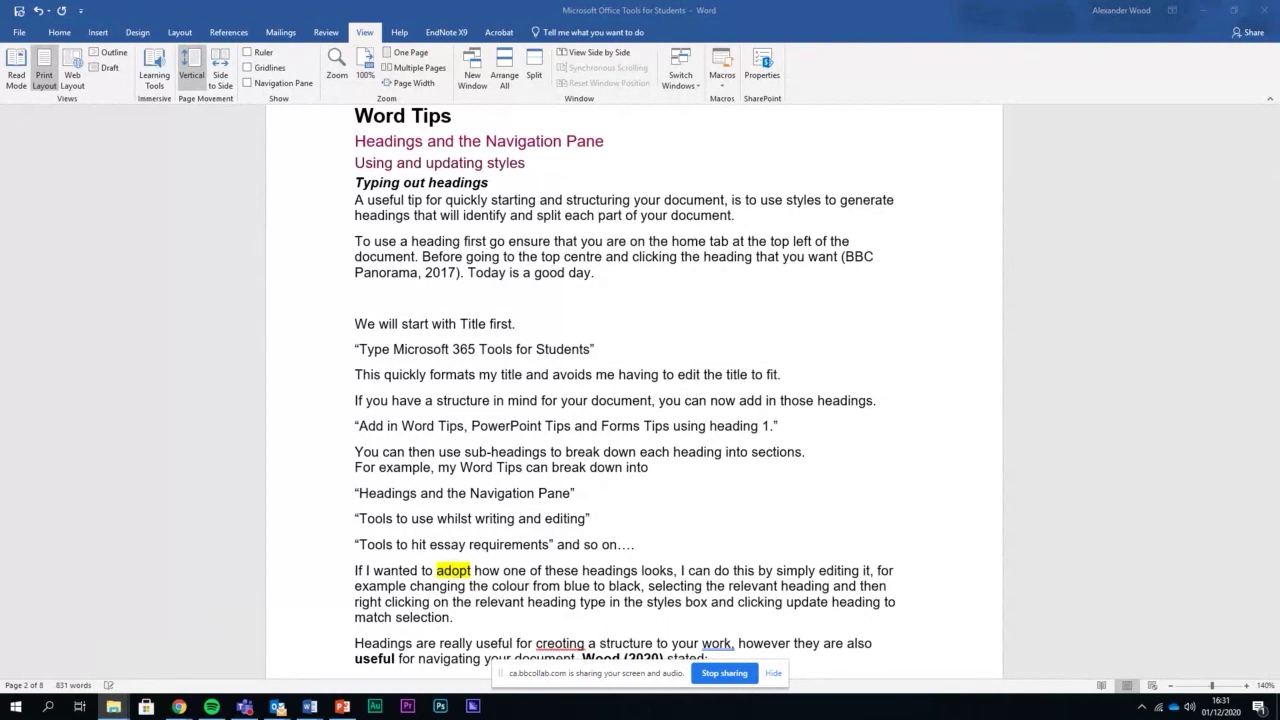
pyautogui.click(651, 242)
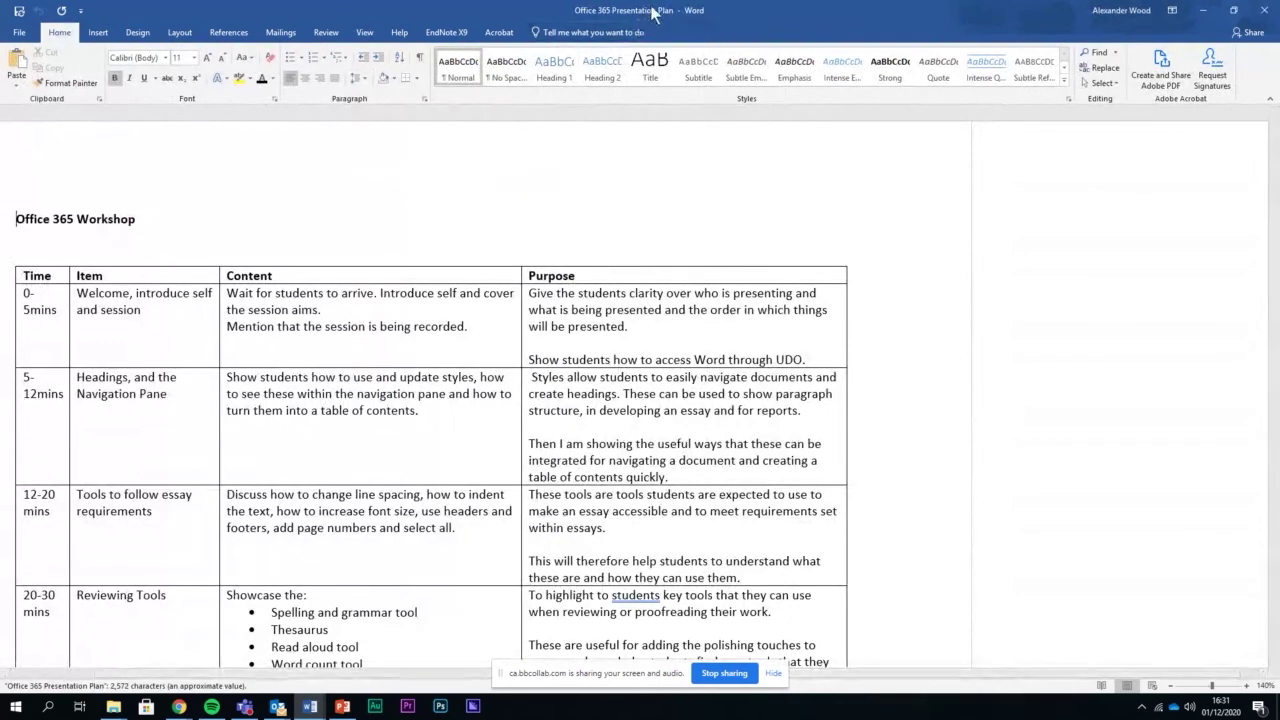
# Snap the Office 365 Presentation Plan window to the left half of the screen
pyautogui.moveTo(652, 12); pyautogui.dragTo(2, 312)
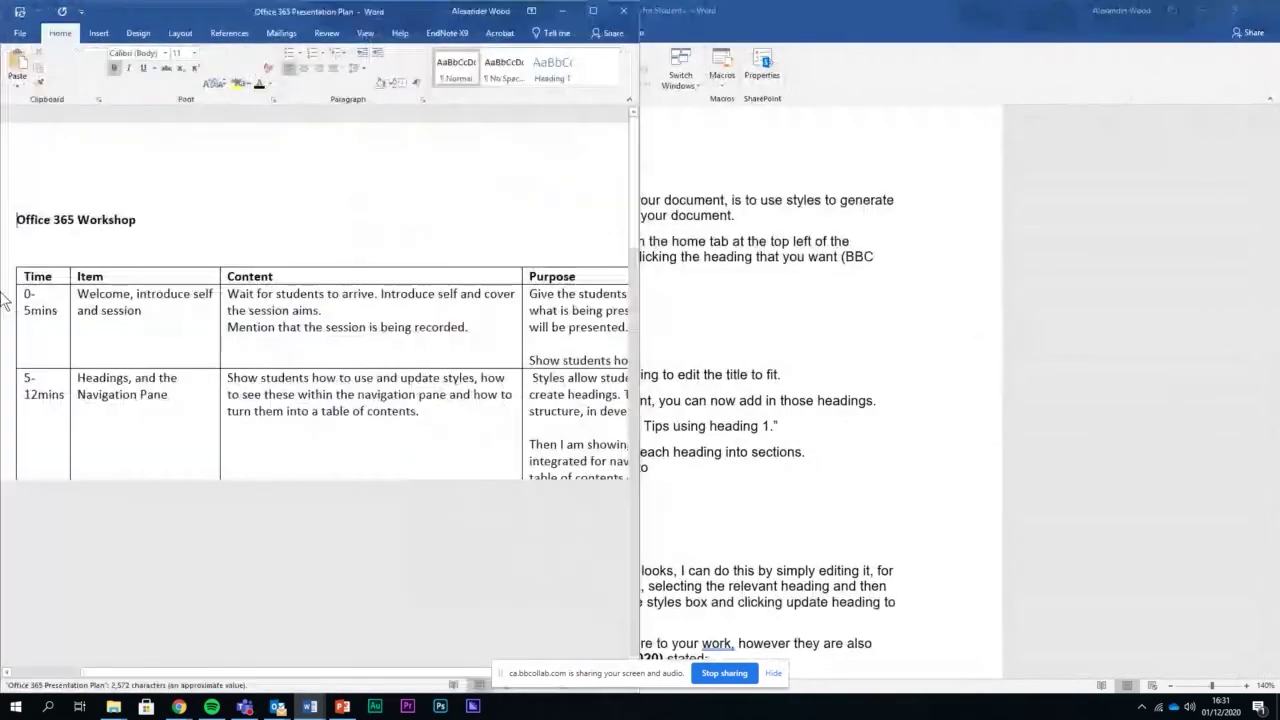
pyautogui.click(754, 188)
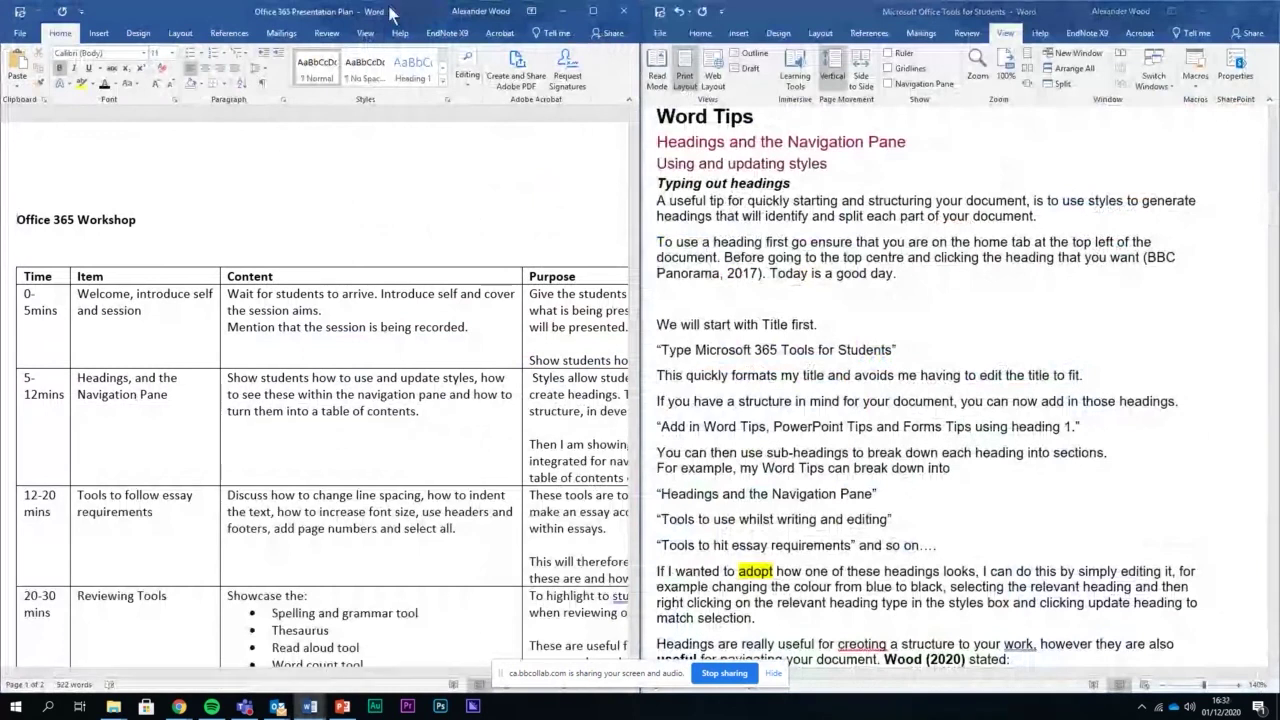
pyautogui.click(402, 18)
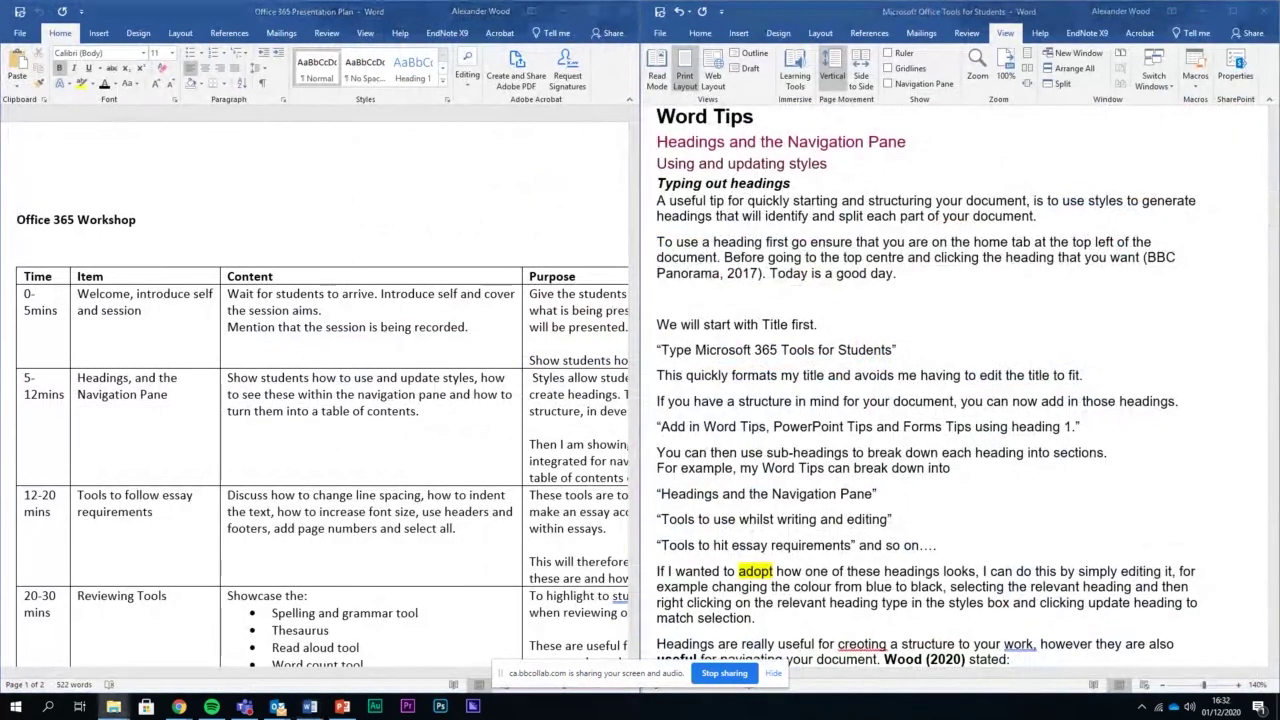
# Re-snap the plan left with its whole timetable visible, then click the guide's empty line
pyautogui.hotkey('alt', 'Tab')
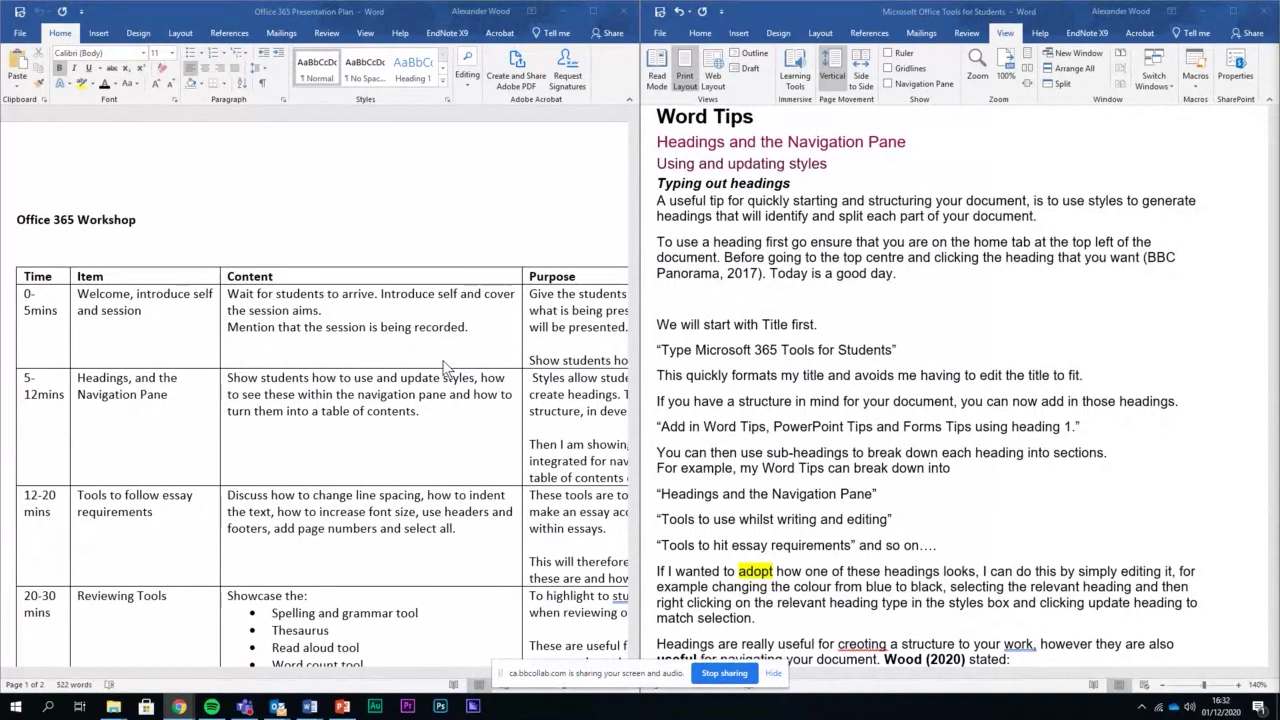
pyautogui.hotkey('alt', 'Tab')
pyautogui.scroll(-4, 445, 367)
pyautogui.scroll(3, 445, 367)
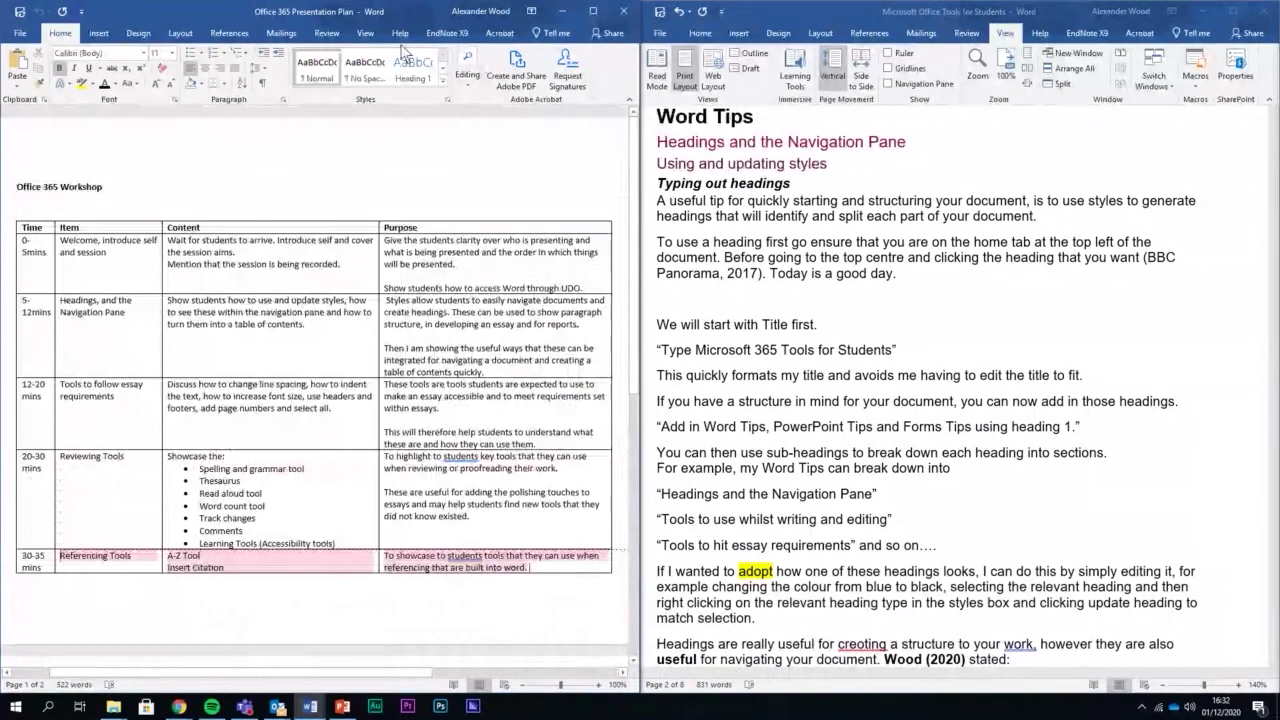
pyautogui.moveTo(385, 20); pyautogui.dragTo(4, 206)
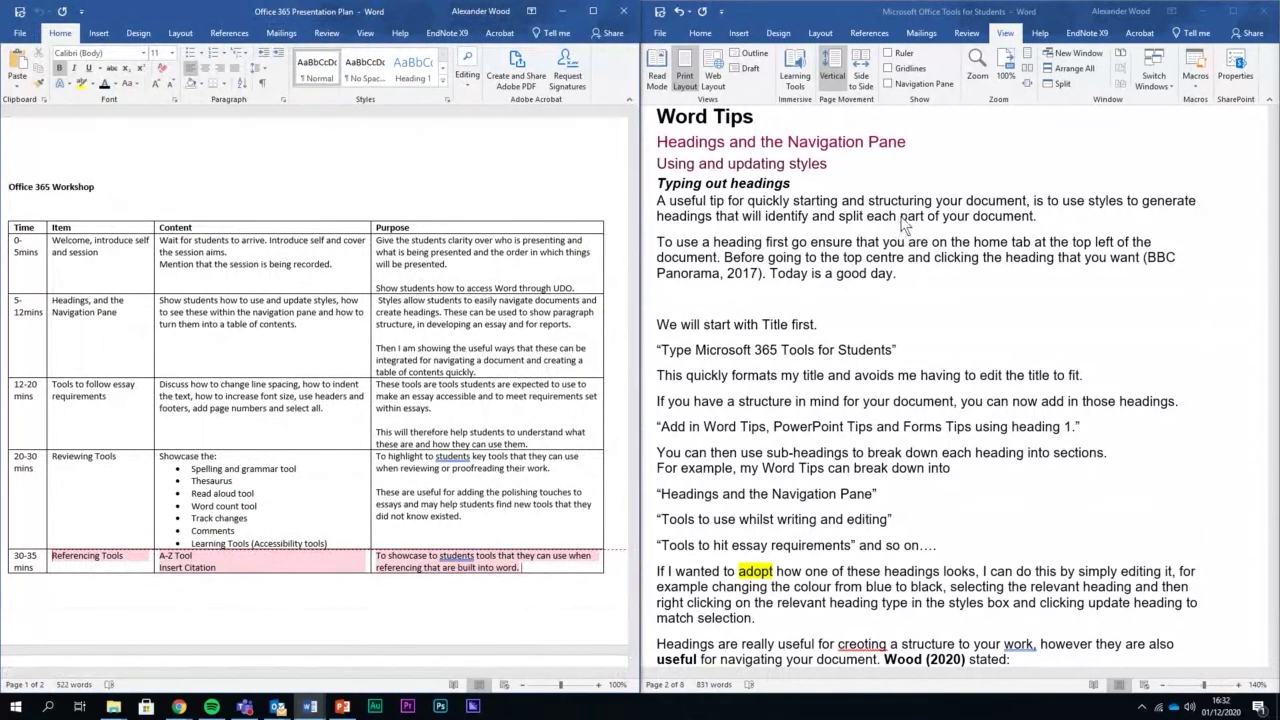
pyautogui.click(952, 241)
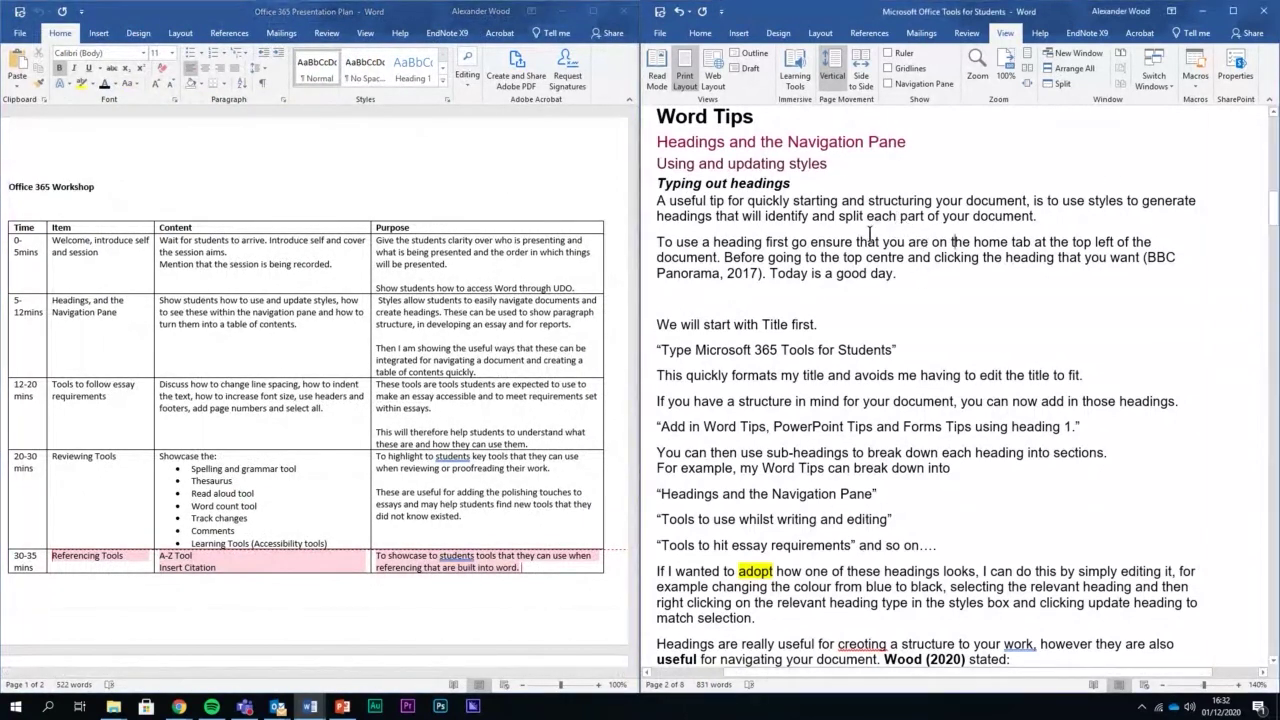
pyautogui.click(749, 309)
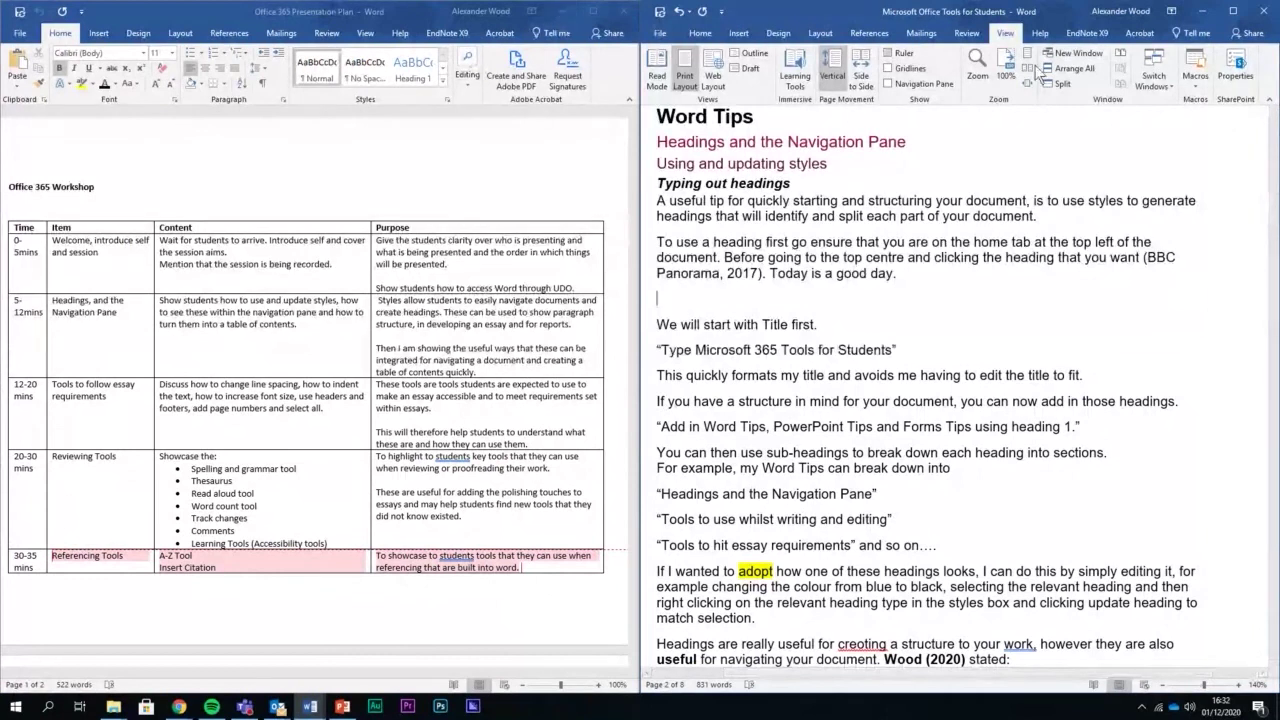
# Minimize the Presentation Plan, maximize the student guide, and click into its title-formatting sentence
pyautogui.click(562, 12)
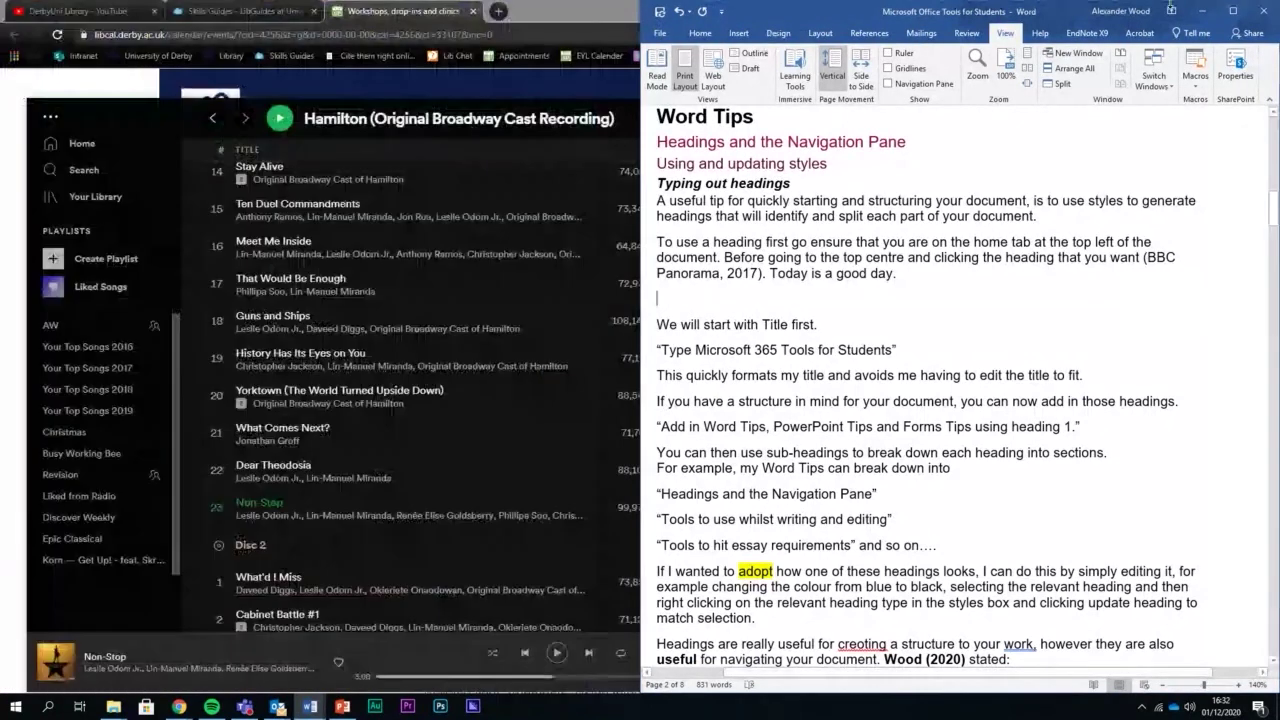
pyautogui.click(1233, 11)
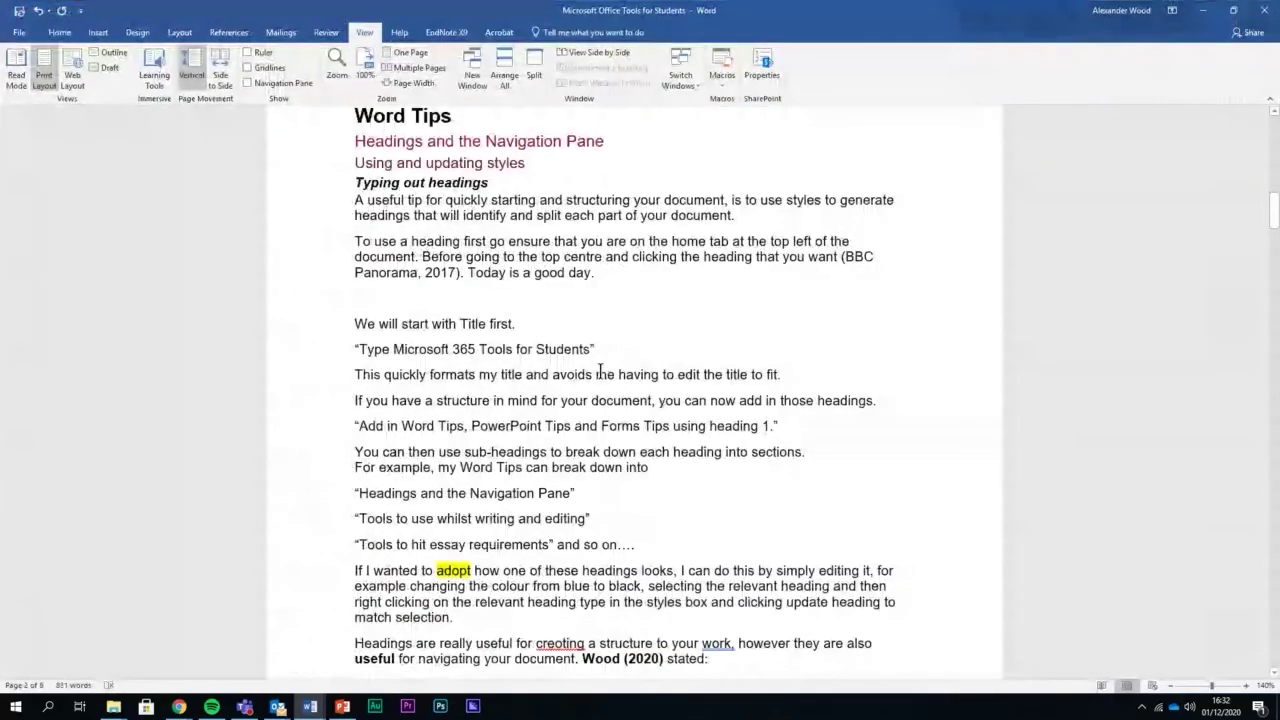
pyautogui.click(598, 373)
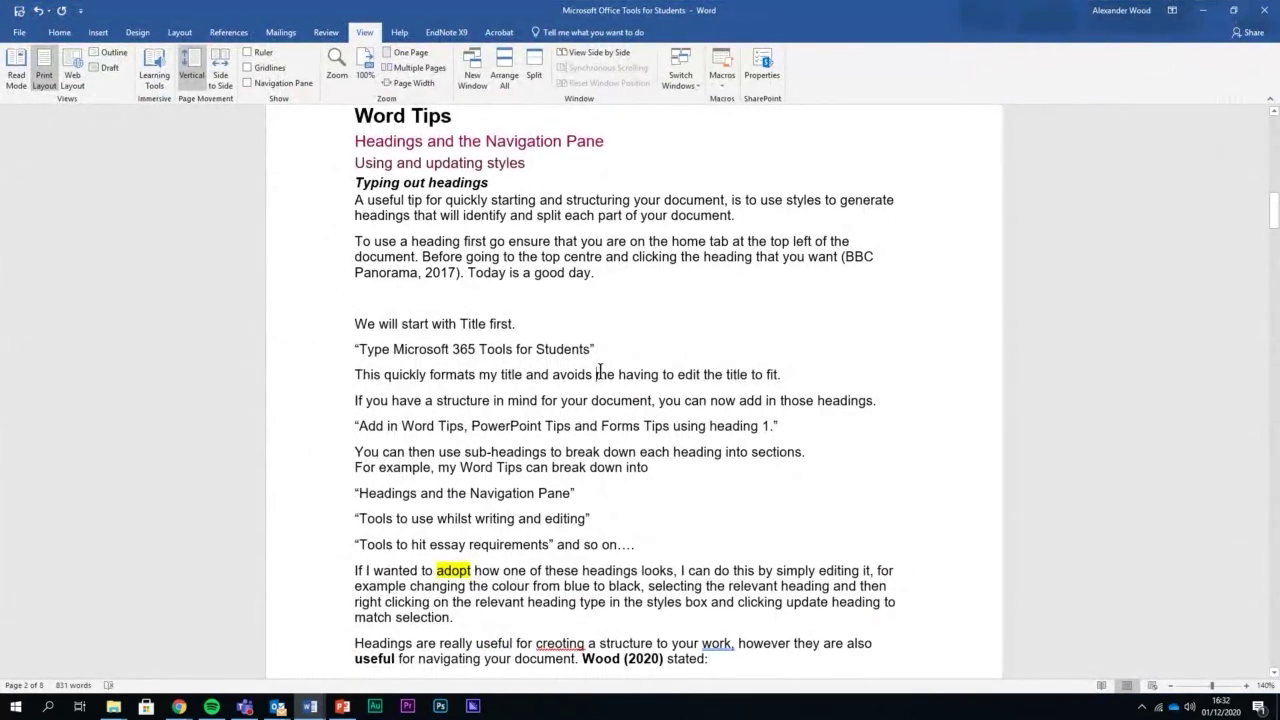
pyautogui.click(342, 706)
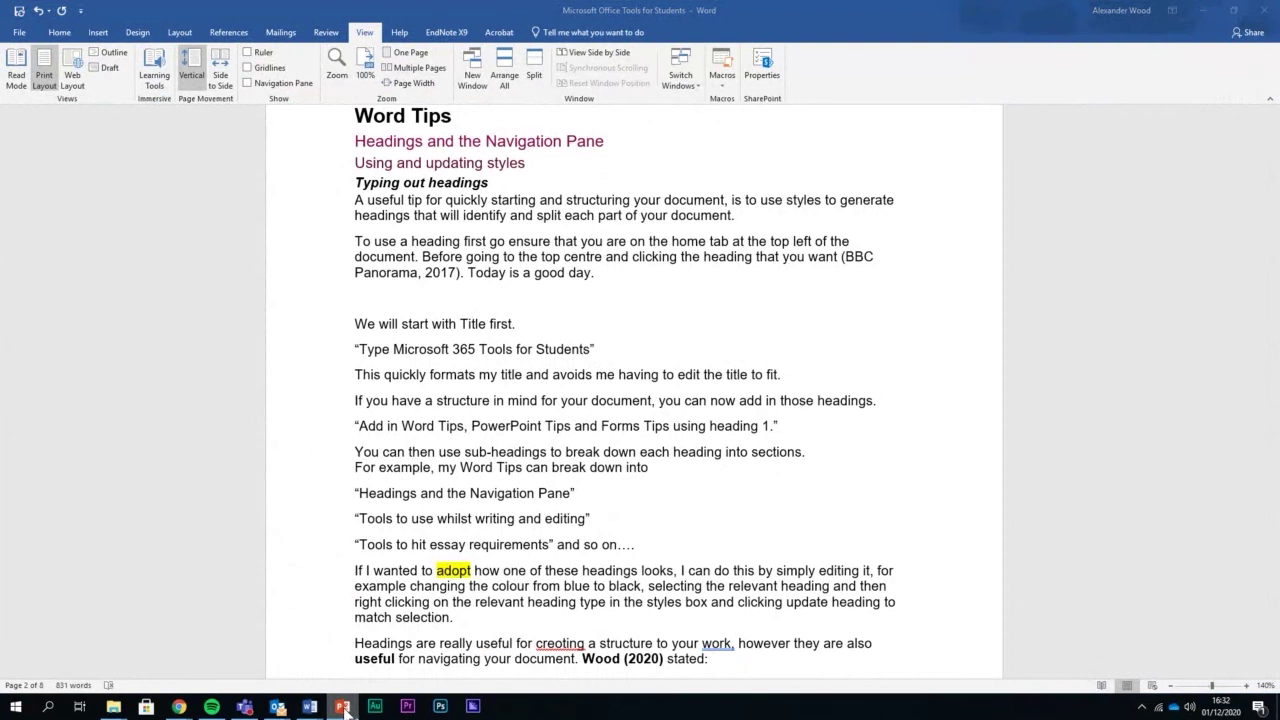